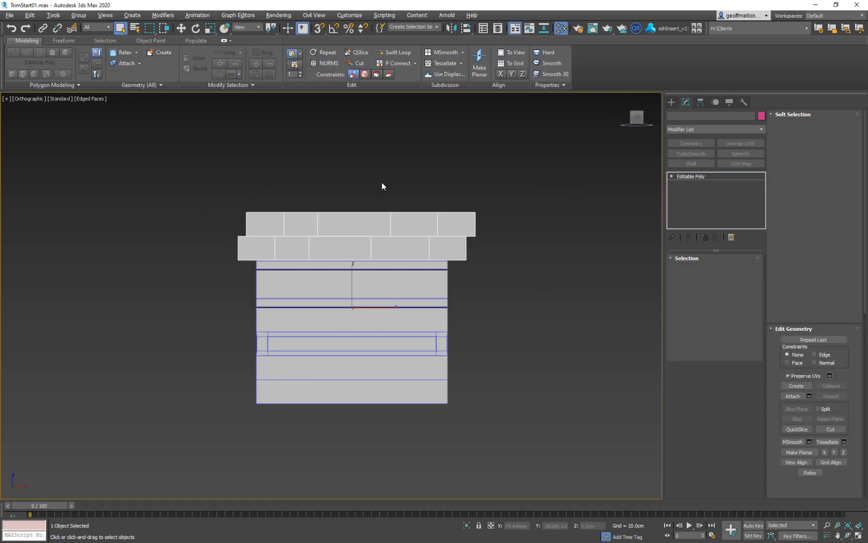
# - Check the names of the individual trim pieces and rename the upper brick piece
pyautogui.click(426, 321)
pyautogui.click(428, 345)
pyautogui.click(421, 372)
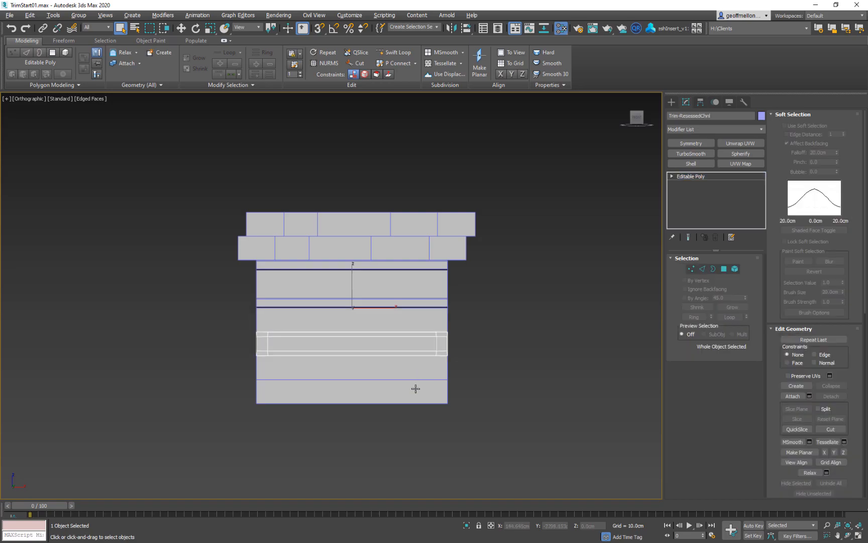
pyautogui.click(415, 388)
pyautogui.click(423, 277)
pyautogui.click(702, 116)
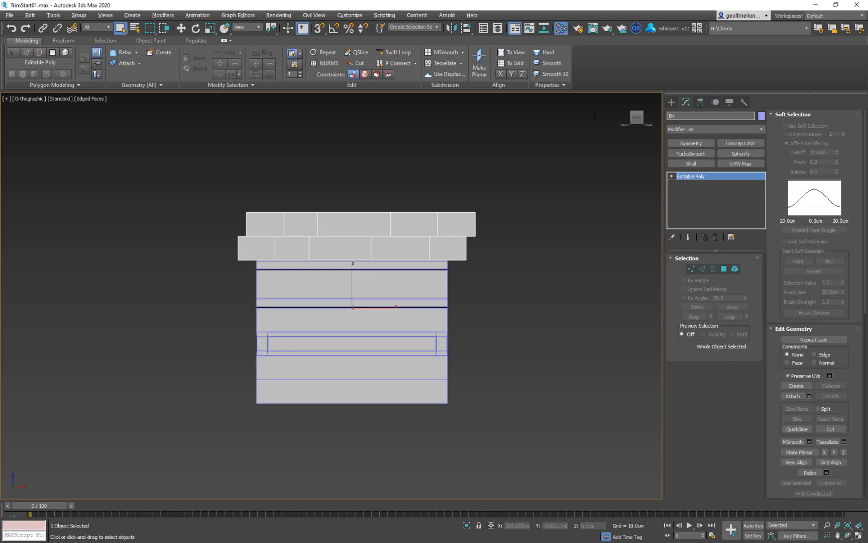
pyautogui.press('Return')
# - Select all the trim pieces and look at the available export commands
pyautogui.hotkey('ctrl', 'a')
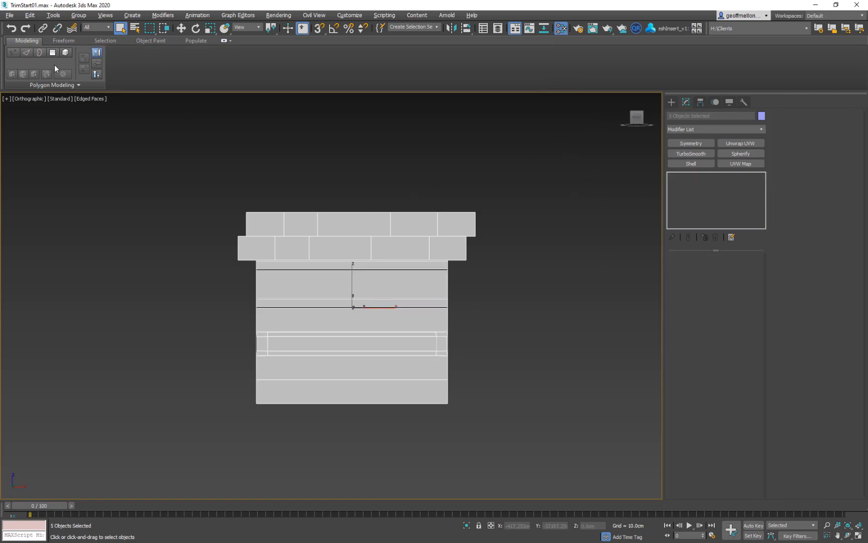
pyautogui.click(9, 15)
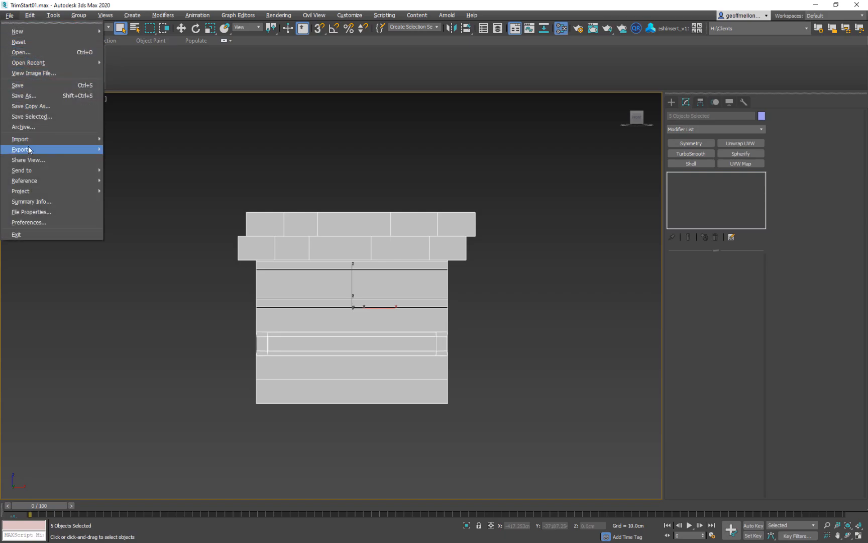
pyautogui.moveTo(32, 149)
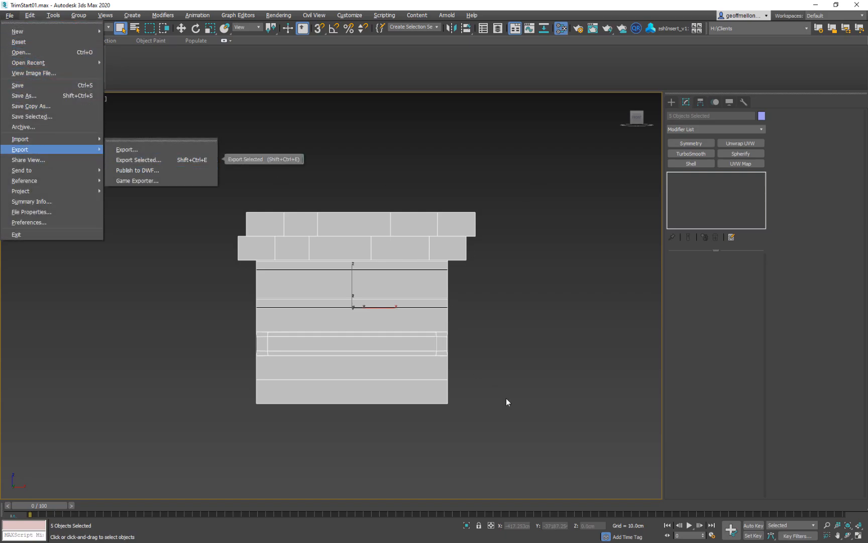
pyautogui.click(465, 244)
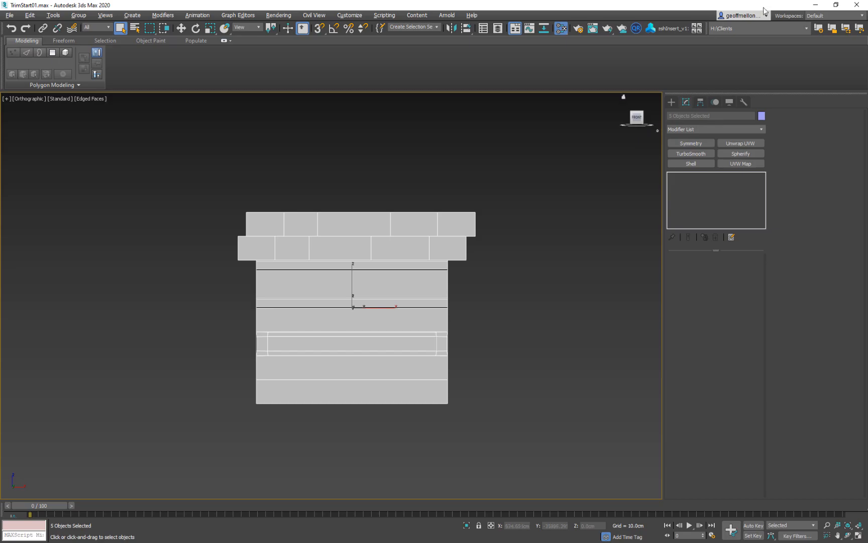
# - Switch to ZBrush and take the star mesh out of edit mode by switching to 2.5D mode
pyautogui.click(814, 5)
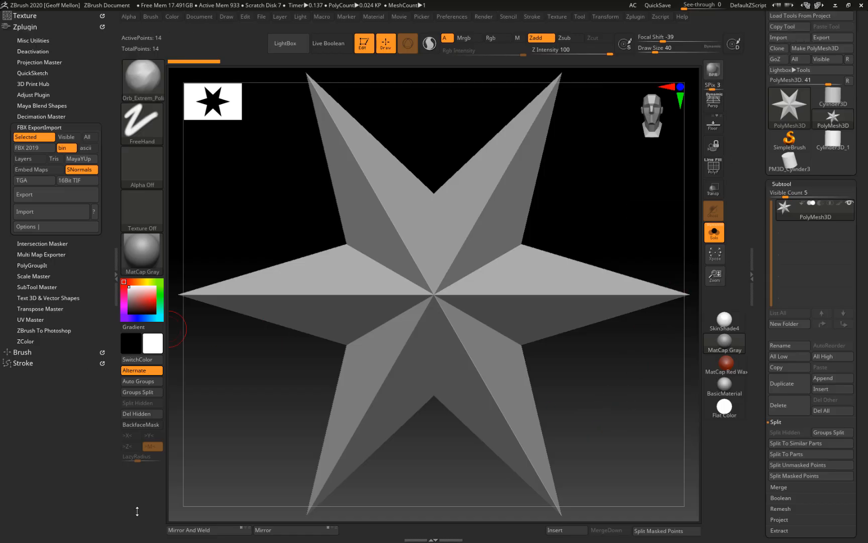
pyautogui.keyDown('alt'); pyautogui.moveTo(622, 215); pyautogui.dragTo(624, 130); pyautogui.keyUp('alt')
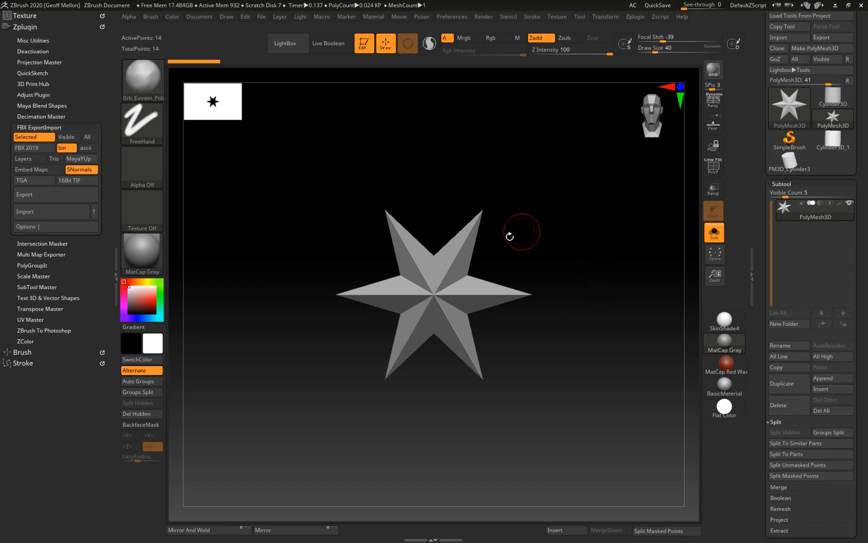
pyautogui.press('t')
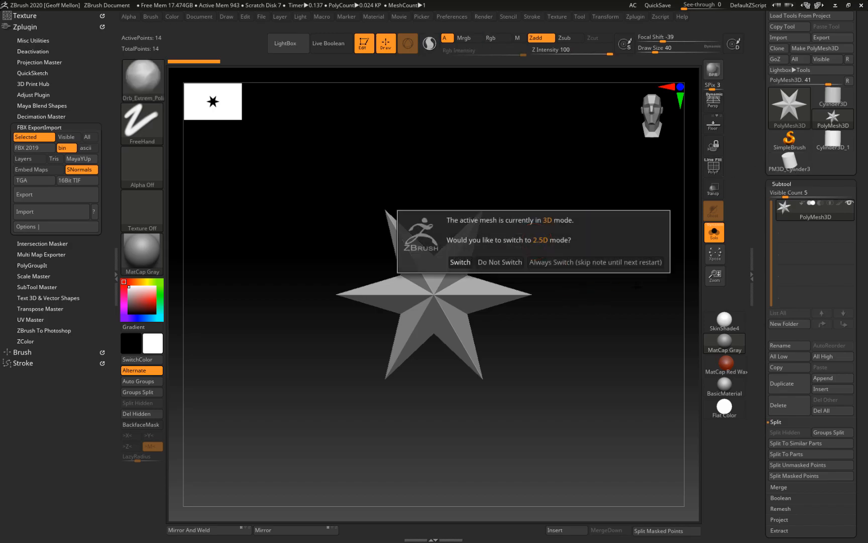
pyautogui.click(460, 261)
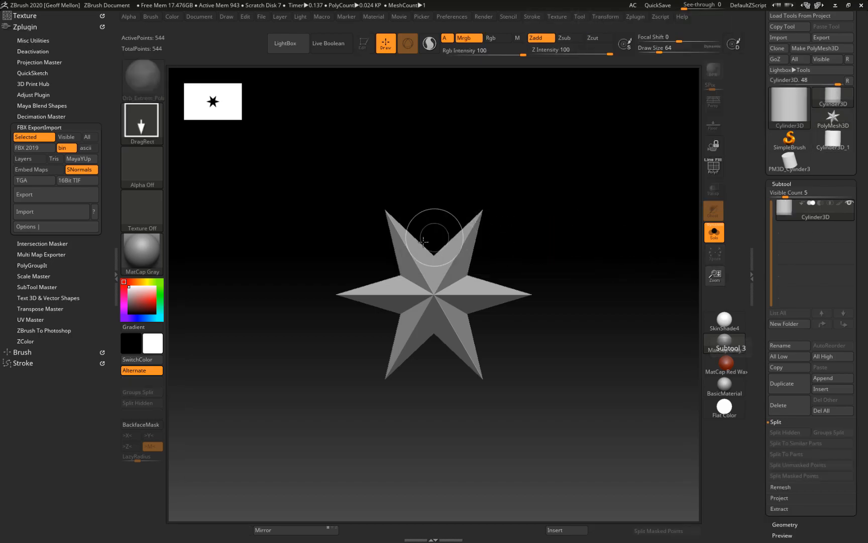
# - Draw a Cylinder3D on a cleared canvas and convert it into an editable PolyMesh3D
pyautogui.moveTo(515, 238)
pyautogui.mouseDown()
pyautogui.moveTo(515, 349)
pyautogui.moveTo(538, 332)
pyautogui.mouseUp()
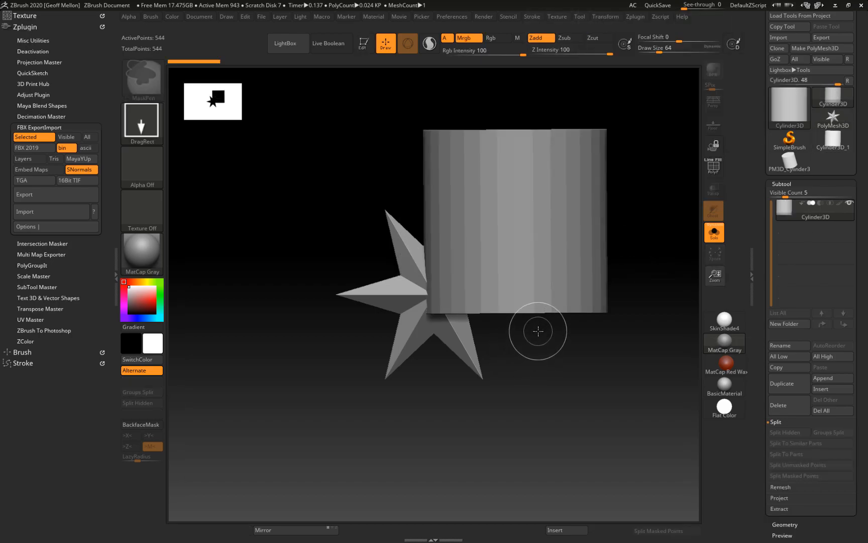
pyautogui.hotkey('ctrl', 'n')
pyautogui.moveTo(435, 263); pyautogui.dragTo(432, 394)
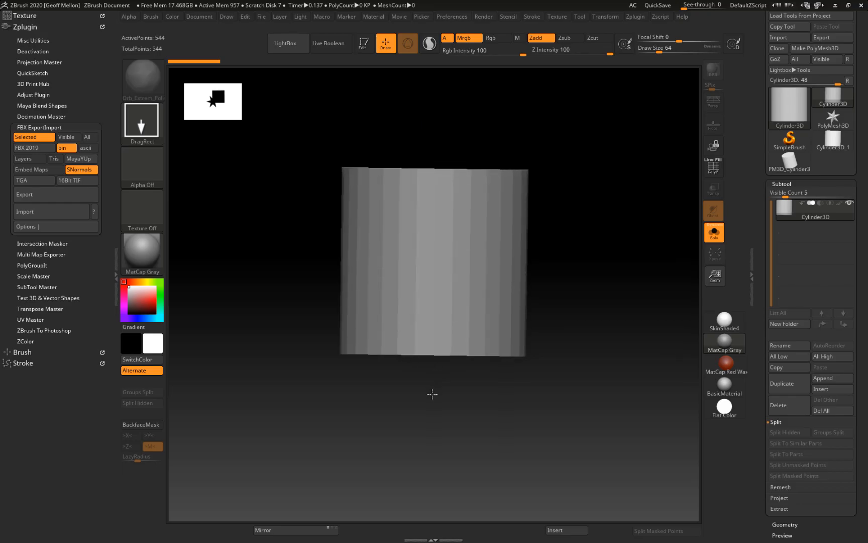
pyautogui.press('t')
pyautogui.moveTo(642, 267); pyautogui.dragTo(670, 223)
pyautogui.click(817, 59)
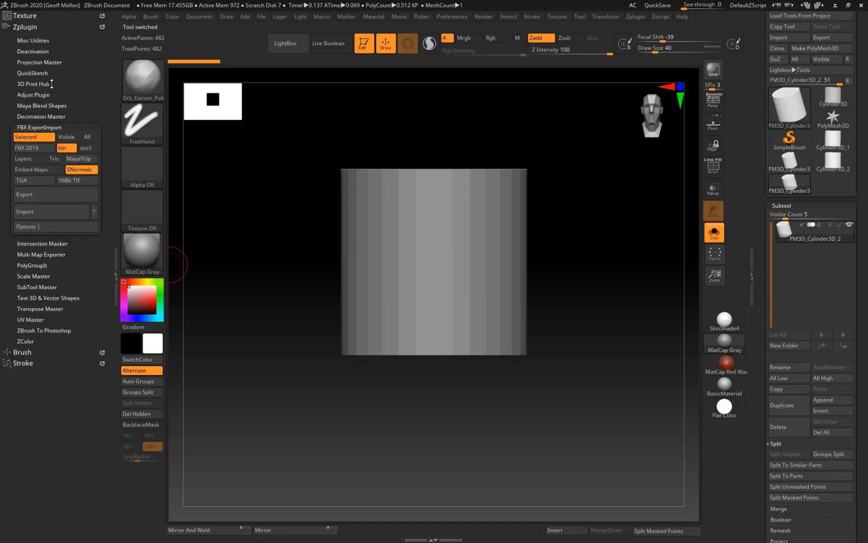
# - Import the trim FBX file from the TrimSculpt folder with the FBX ExportImport plugin
pyautogui.click(33, 207)
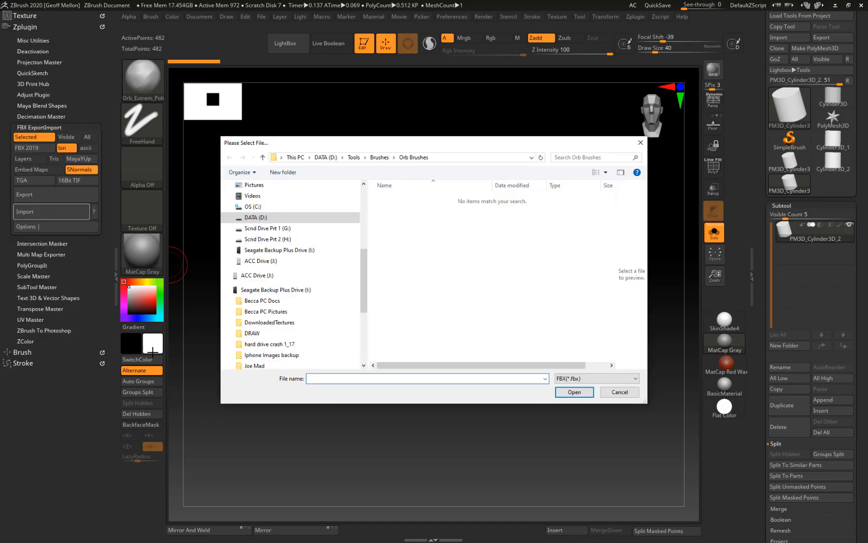
pyautogui.rightClick(540, 229)
pyautogui.moveTo(578, 252)
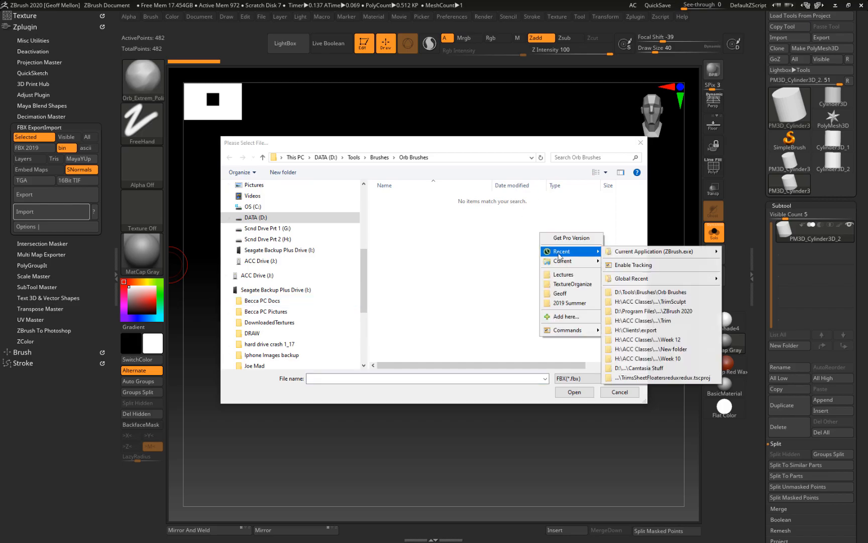
pyautogui.click(668, 300)
pyautogui.click(571, 393)
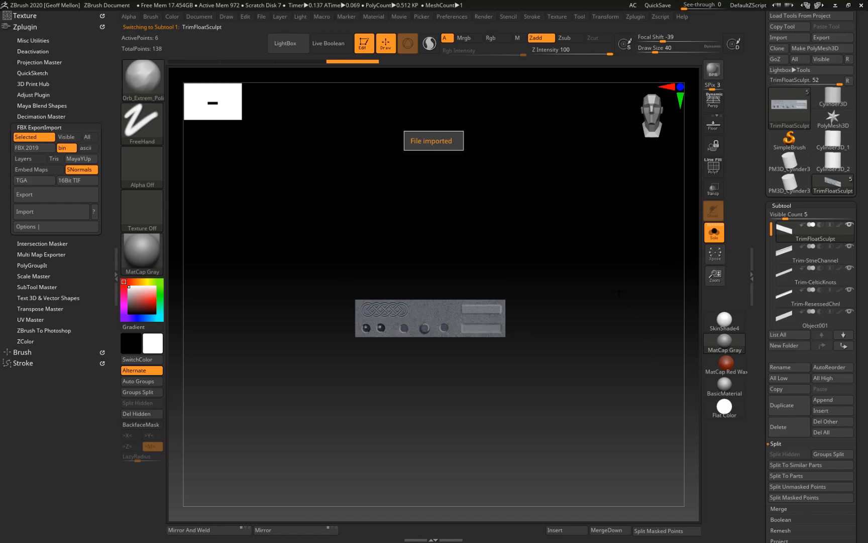
# - Turn off Solo mode and frame all the imported trim subtools in a front view
pyautogui.moveTo(620, 288); pyautogui.dragTo(618, 310)
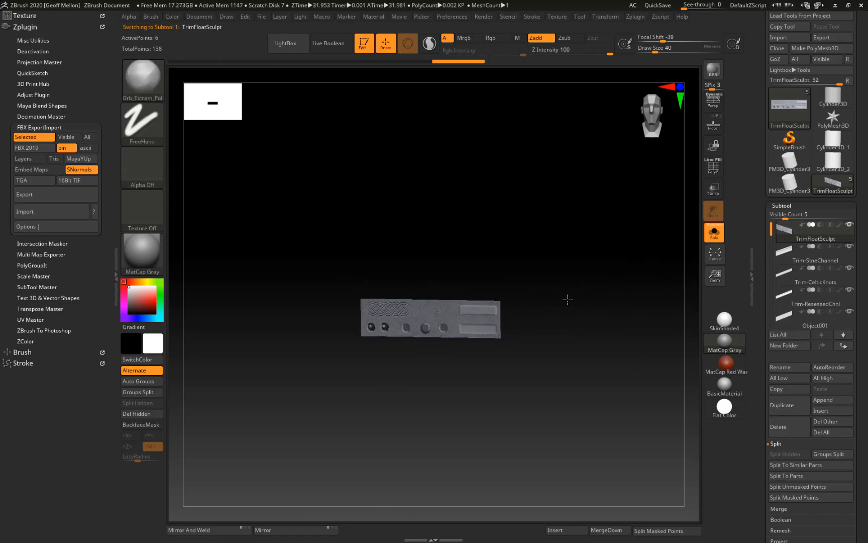
pyautogui.click(714, 232)
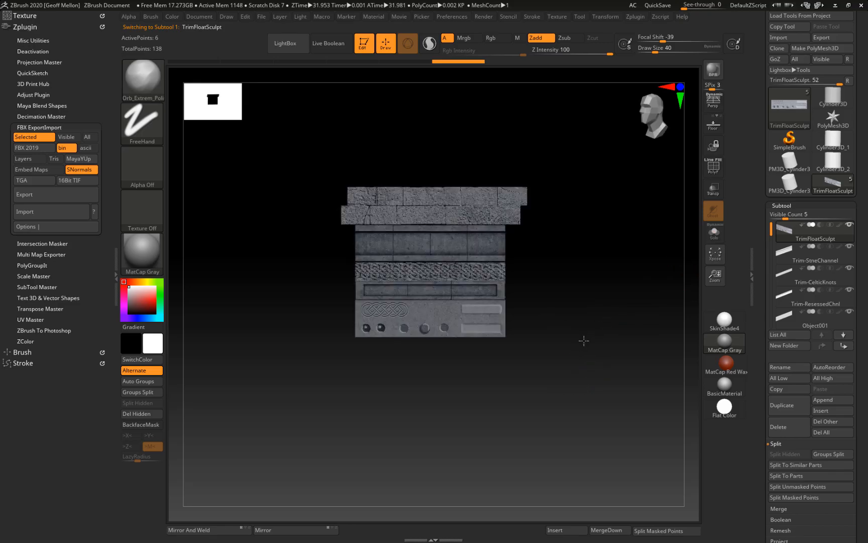
pyautogui.press('f')
pyautogui.moveTo(642, 268); pyautogui.dragTo(615, 270)
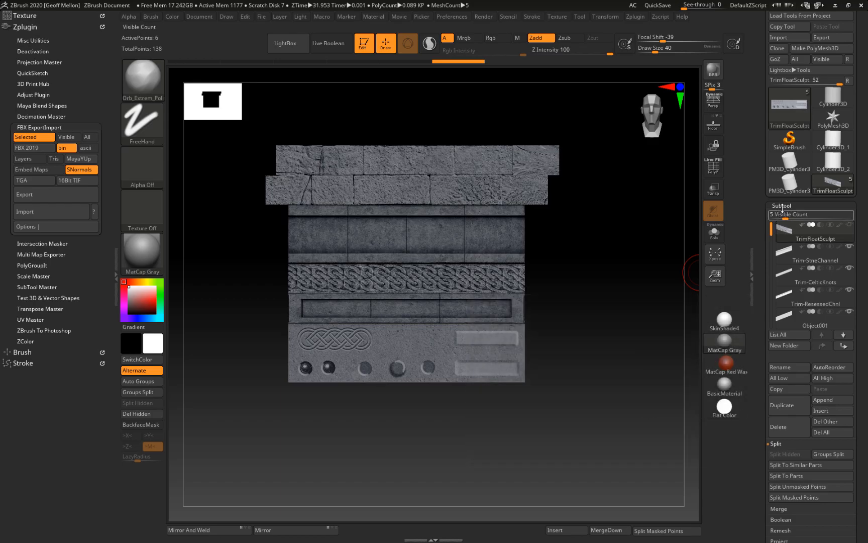
# - Check the Texture On setting in the texture map options of the TrimFloatSculpt subtool
pyautogui.click(781, 206)
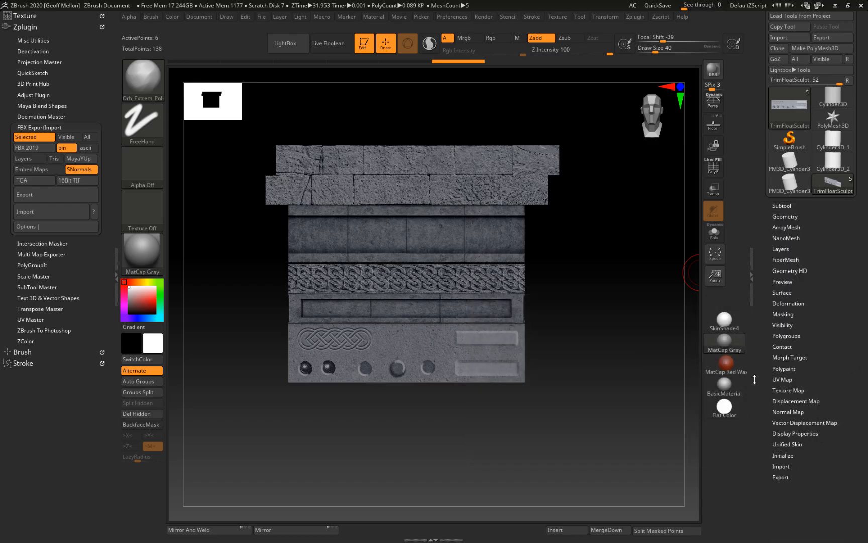
pyautogui.click(789, 390)
pyautogui.click(828, 400)
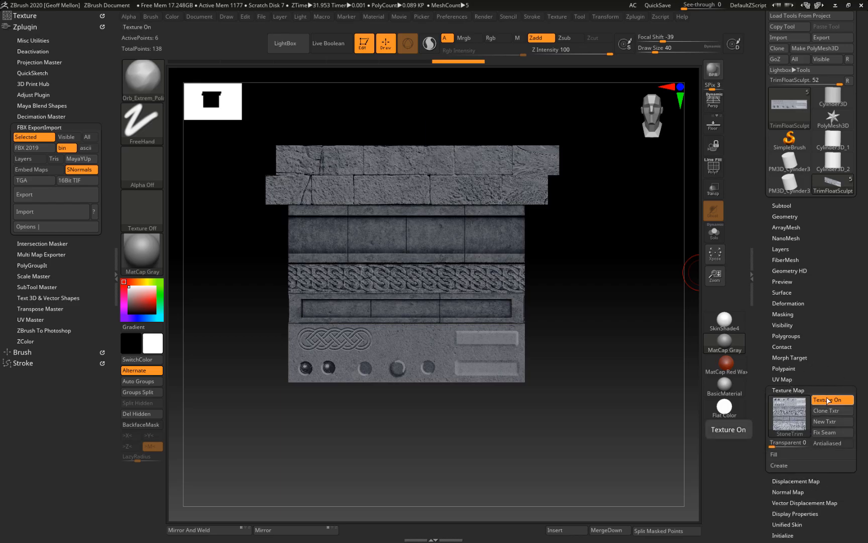
pyautogui.click(781, 205)
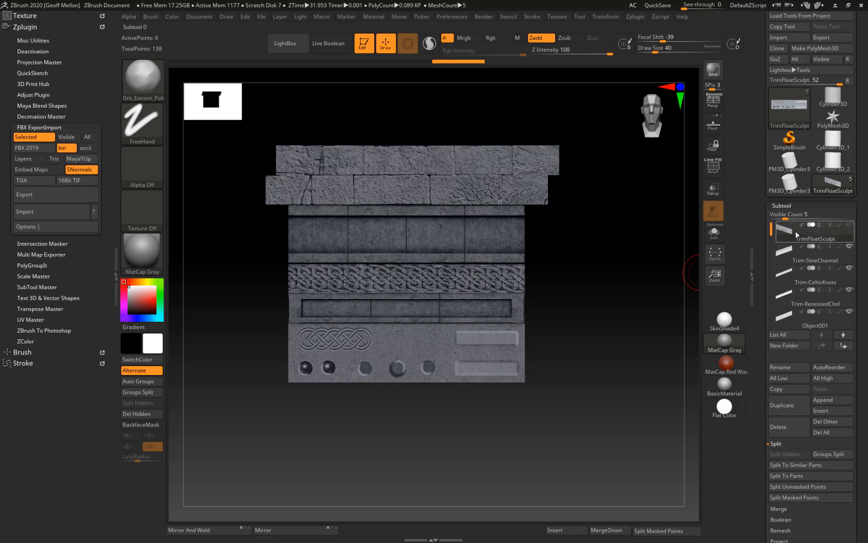
# - Move the TrimFloatSculpt subtool to the end of the subtool list
pyautogui.moveTo(796, 231)
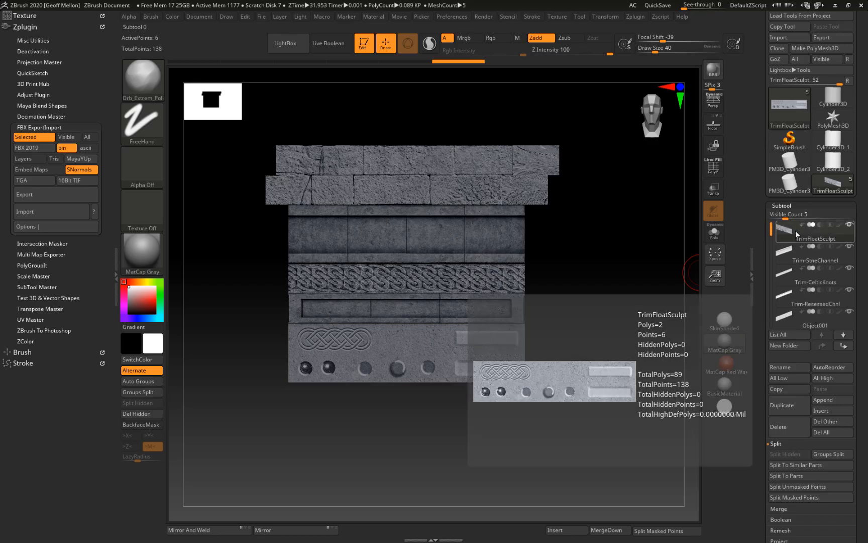
pyautogui.keyDown('shift'); pyautogui.click(850, 224); pyautogui.keyUp('shift')
pyautogui.keyDown('shift'); pyautogui.click(849, 225); pyautogui.keyUp('shift')
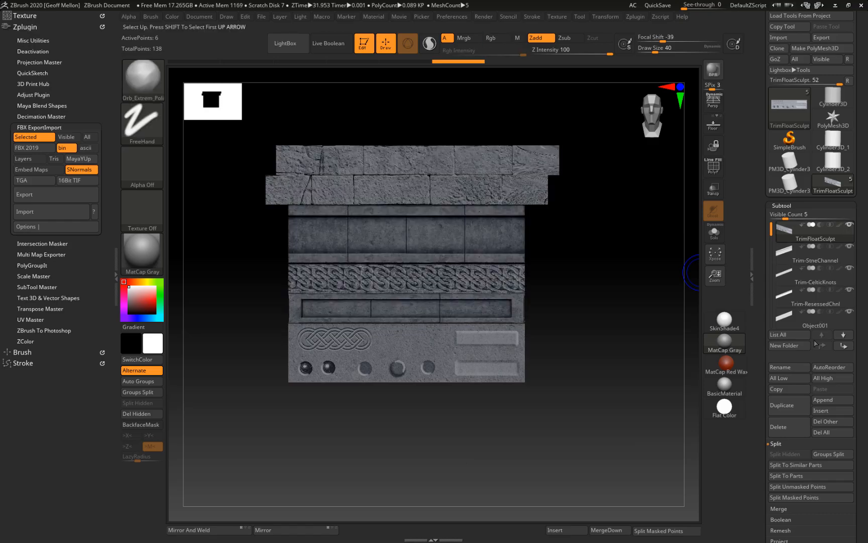
pyautogui.moveTo(798, 229); pyautogui.dragTo(786, 251)
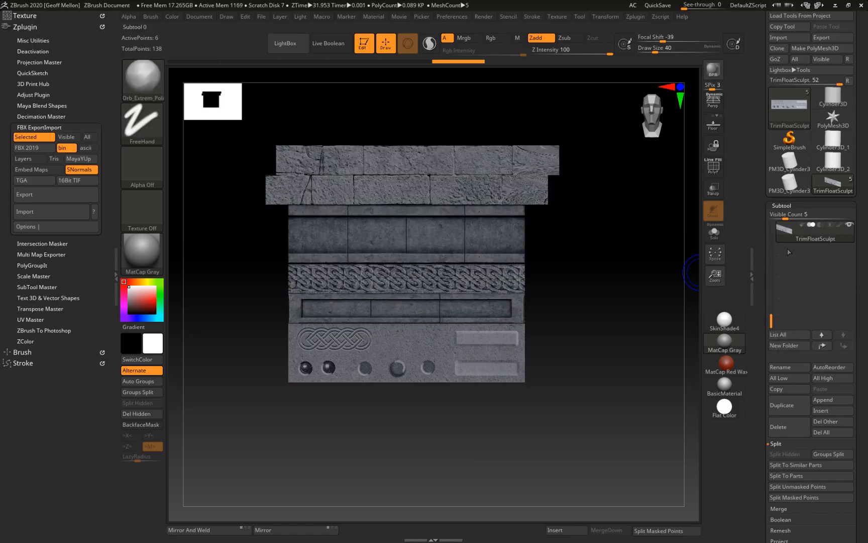
# - Select the Object001 brick subtool and move it to the start of the subtool list
pyautogui.moveTo(771, 320); pyautogui.dragTo(772, 274)
pyautogui.click(811, 258)
pyautogui.keyDown('shift'); pyautogui.click(850, 246); pyautogui.keyUp('shift')
pyautogui.keyDown('shift'); pyautogui.click(849, 247); pyautogui.keyUp('shift')
pyautogui.keyDown('shift'); pyautogui.click(822, 345); pyautogui.keyUp('shift')
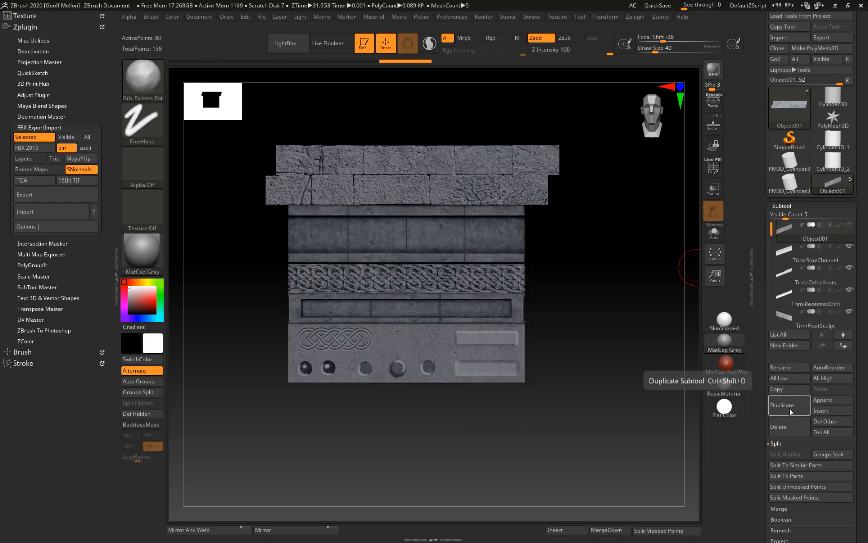
# - Rename the Object001 subtool as Trim
pyautogui.click(788, 368)
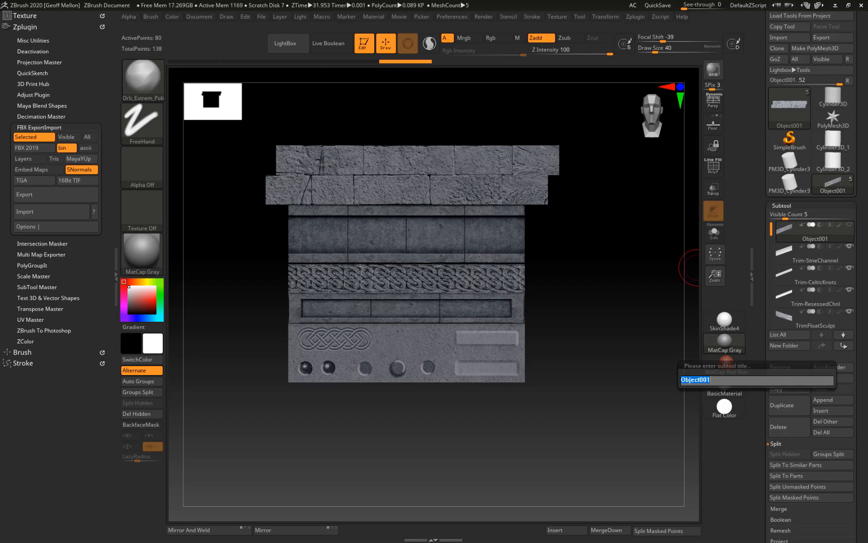
pyautogui.write('Trim')
pyautogui.press('Return')
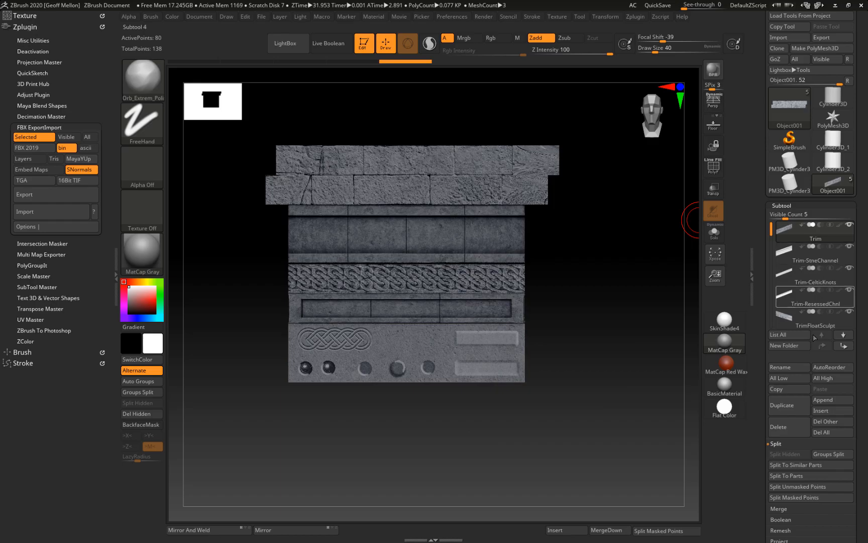
# - Turn off the texture display on the Trim and Trim-StneChannel subtools
pyautogui.click(781, 206)
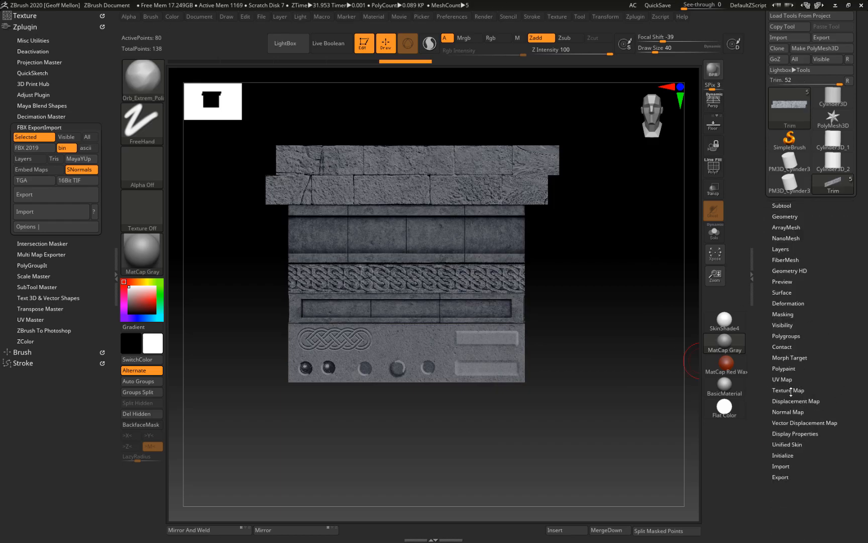
pyautogui.click(789, 391)
pyautogui.click(828, 403)
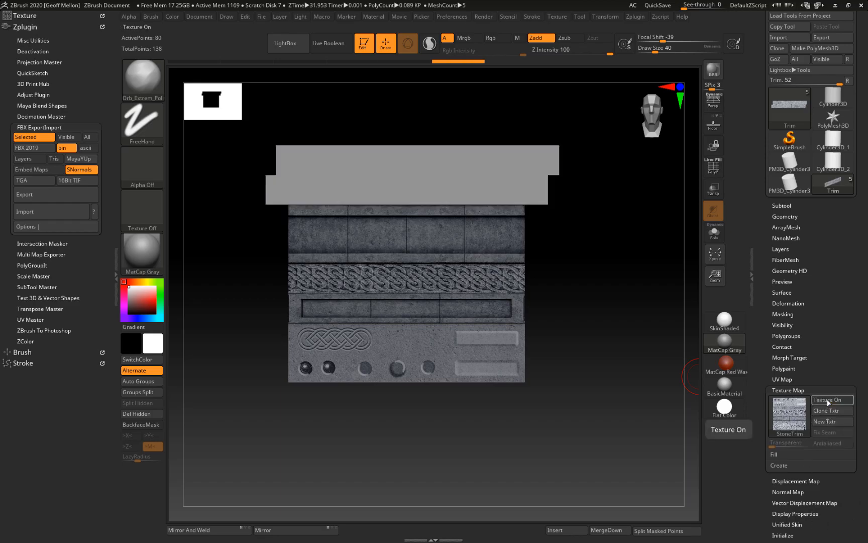
pyautogui.keyDown('alt'); pyautogui.click(417, 216); pyautogui.keyUp('alt')
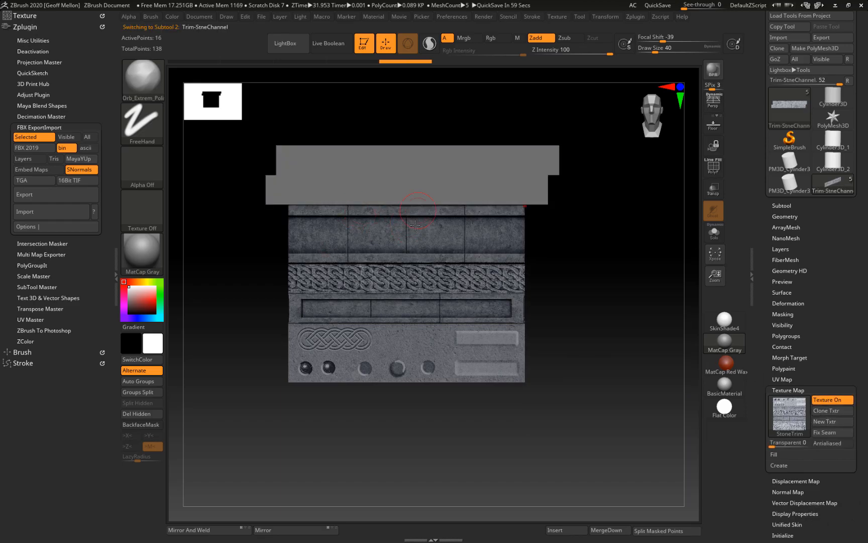
pyautogui.click(829, 402)
# - Turn off the texture display on the Trim-CelticKnots, Trim-ResessedChnl and TrimFloatSculpt subtools
pyautogui.press('Down')
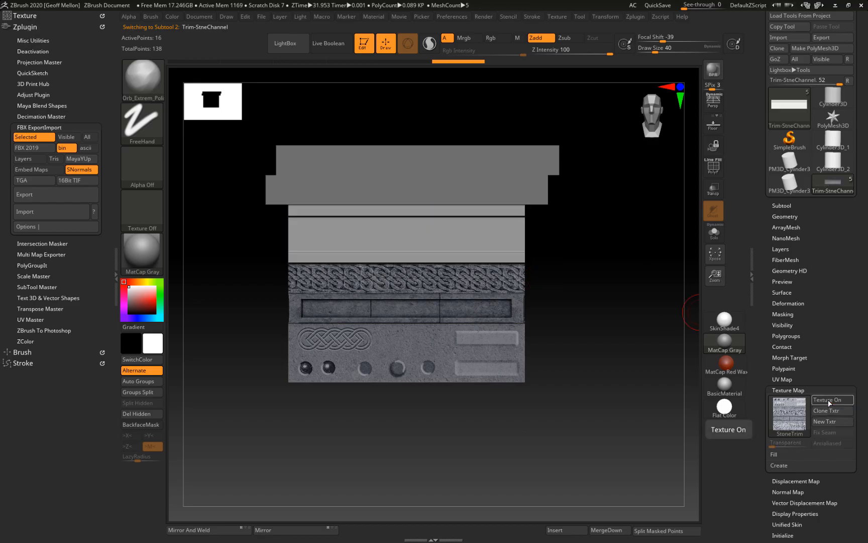
pyautogui.click(830, 402)
pyautogui.press('Down')
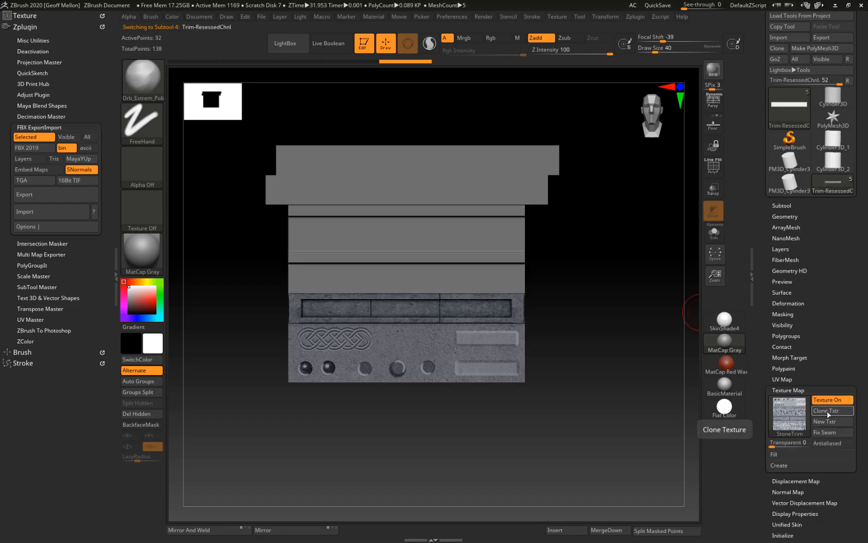
pyautogui.click(826, 401)
pyautogui.press('Down')
pyautogui.click(826, 401)
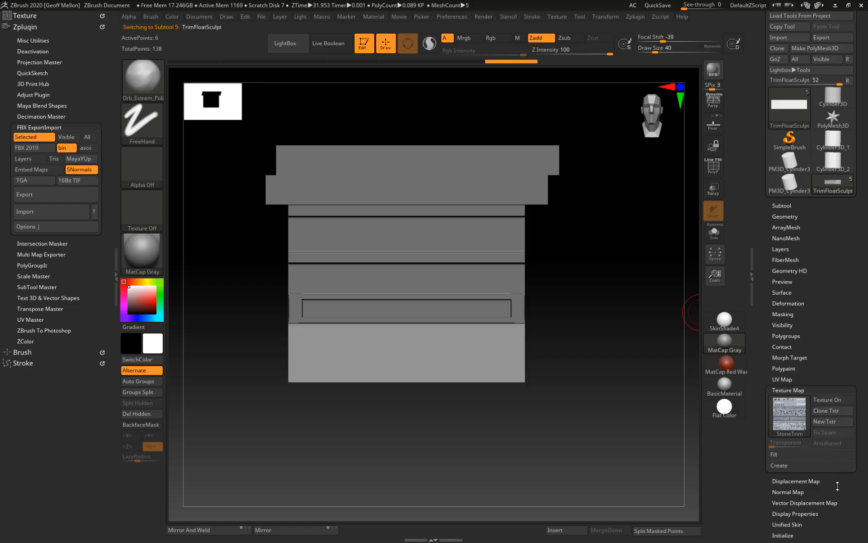
# - Make the Trim brick subtool active again
pyautogui.press('Up')
pyautogui.press('Up')
pyautogui.press('Up')
pyautogui.press('Up')
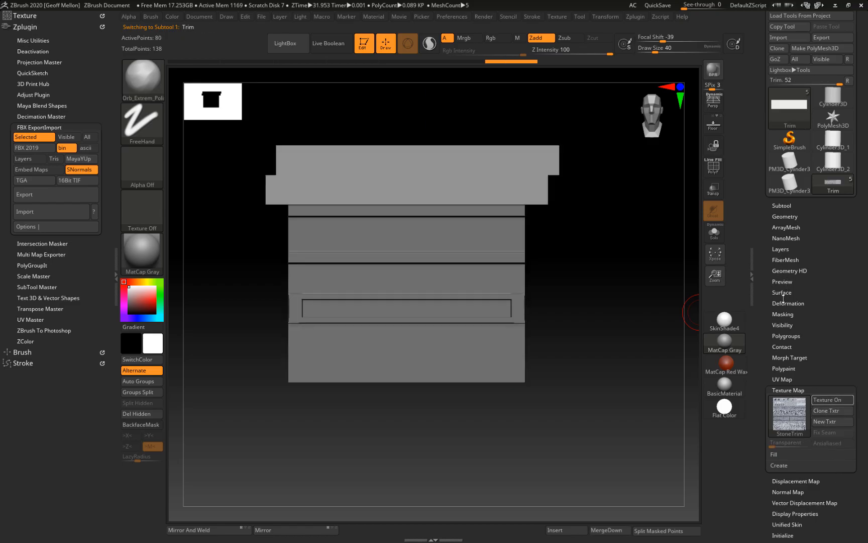
# - Show the polyframe on the Trim subtool and give each brick its own polygroup with Auto Groups
pyautogui.click(780, 205)
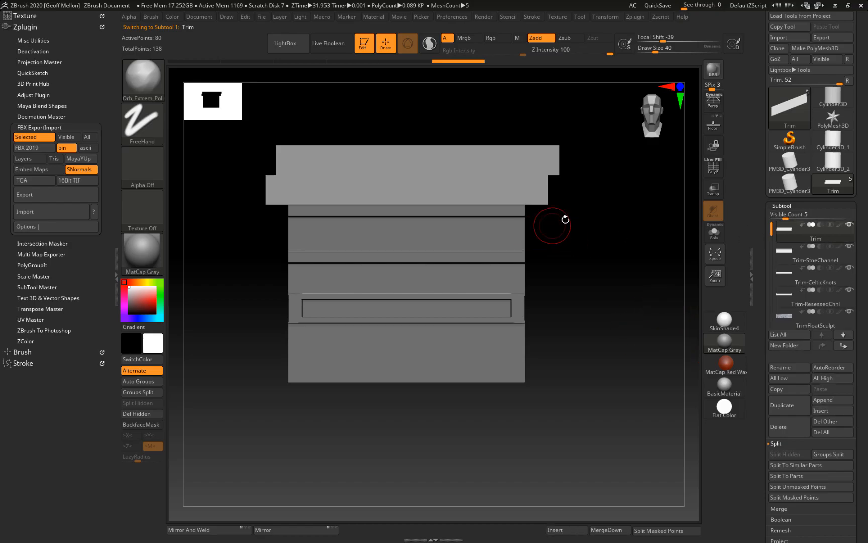
pyautogui.press('shift')
pyautogui.hotkey('shift', 'f')
pyautogui.moveTo(612, 244); pyautogui.dragTo(628, 288)
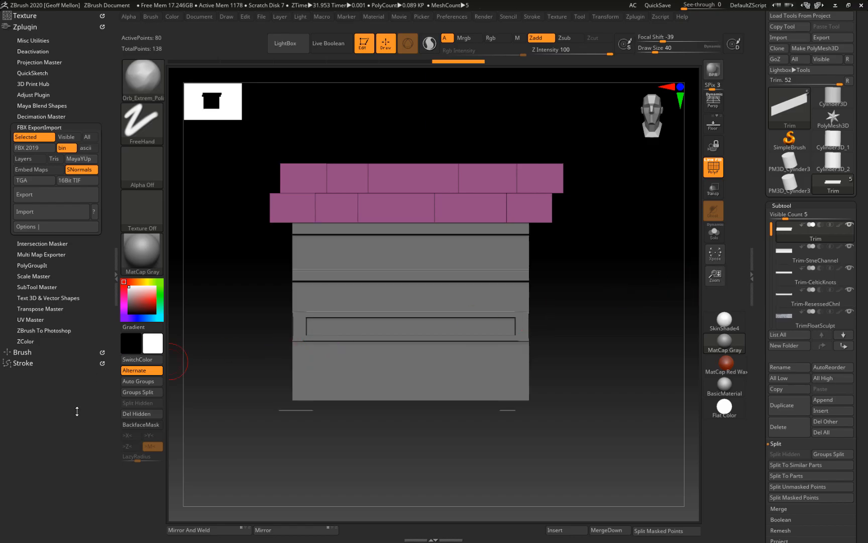
pyautogui.click(139, 381)
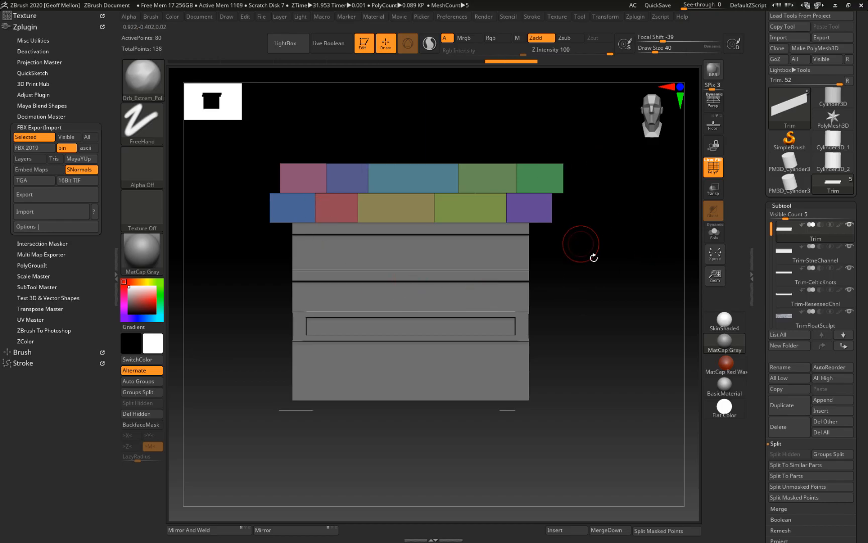
pyautogui.click(791, 204)
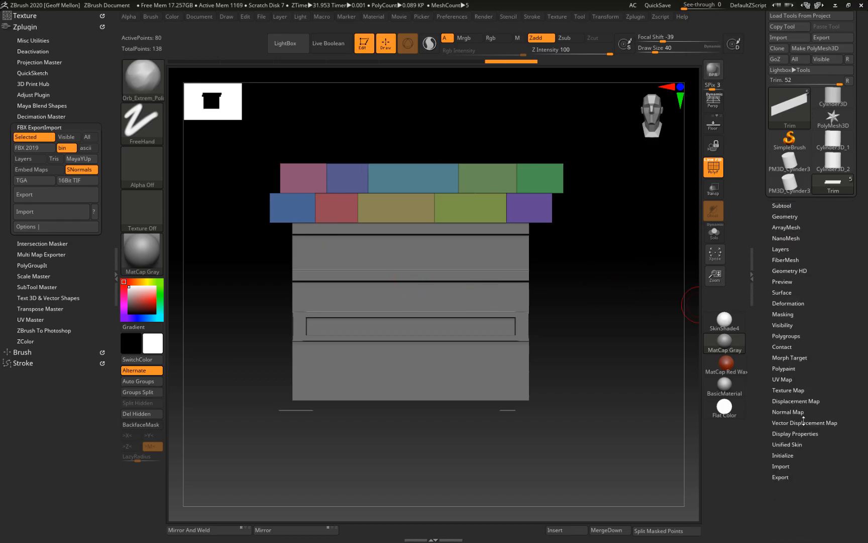
pyautogui.click(786, 337)
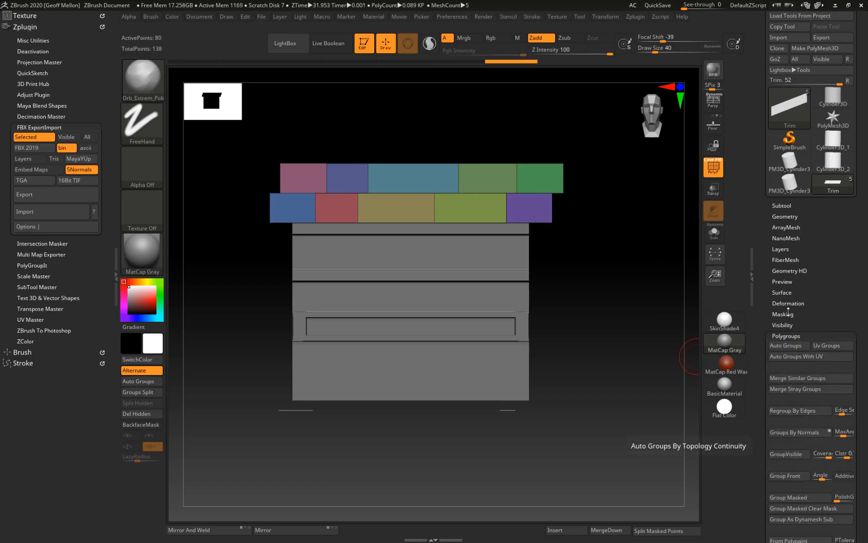
pyautogui.click(805, 335)
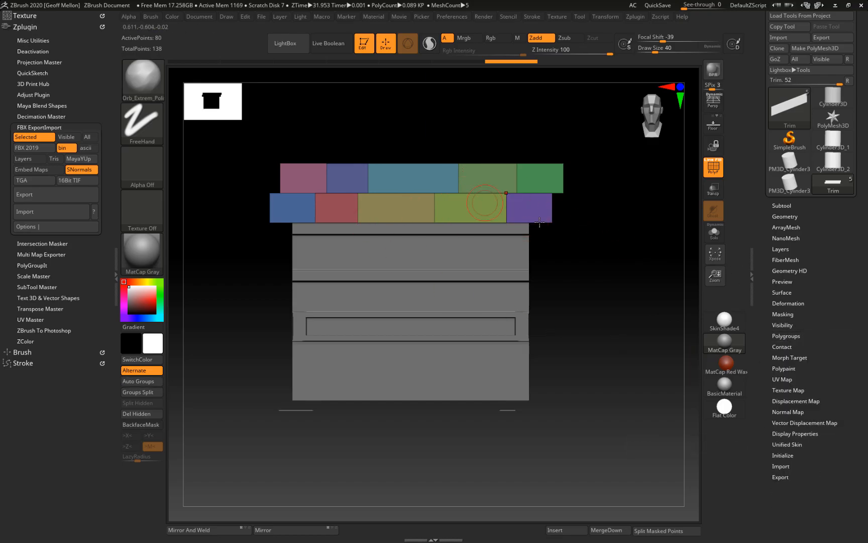
# - Isolate single bricks from both rows by polygroup and restore the full Trim mesh after each one
pyautogui.hotkey('ctrl', 'shift')
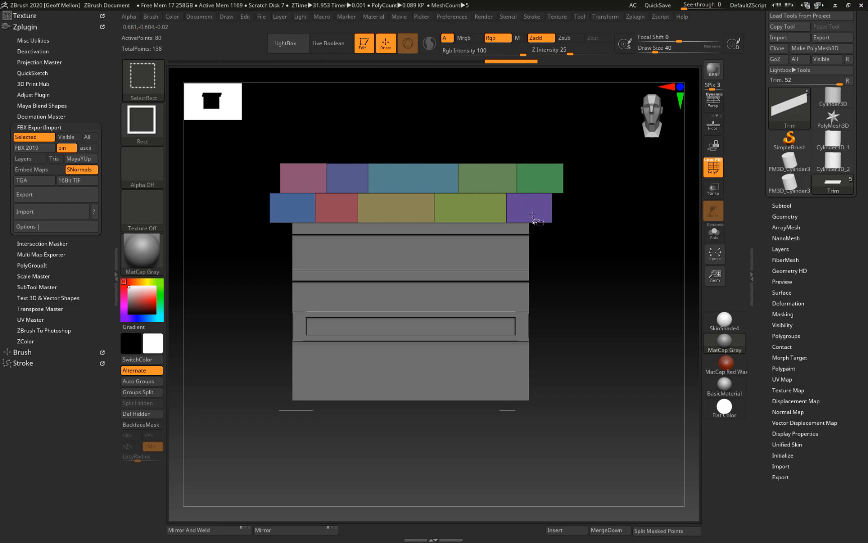
pyautogui.keyDown('ctrl'); pyautogui.keyDown('shift'); pyautogui.click(531, 213); pyautogui.keyUp('shift'); pyautogui.keyUp('ctrl')
pyautogui.keyDown('ctrl'); pyautogui.keyDown('shift'); pyautogui.click(629, 268); pyautogui.keyUp('shift'); pyautogui.keyUp('ctrl')
pyautogui.keyDown('alt'); pyautogui.moveTo(630, 207); pyautogui.dragTo(638, 276); pyautogui.keyUp('alt')
pyautogui.keyDown('alt'); pyautogui.moveTo(621, 372); pyautogui.dragTo(748, 383); pyautogui.keyUp('alt')
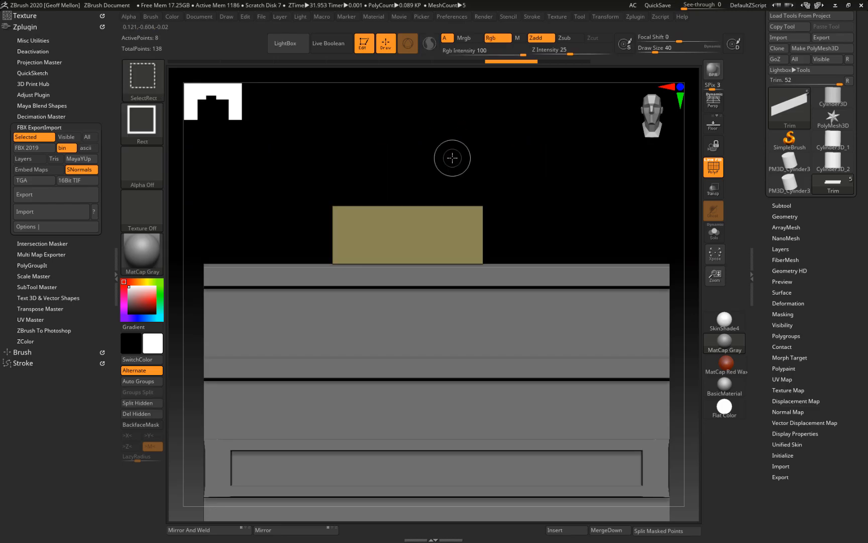
pyautogui.keyDown('ctrl'); pyautogui.keyDown('shift'); pyautogui.click(452, 157); pyautogui.keyUp('shift'); pyautogui.keyUp('ctrl')
pyautogui.keyDown('ctrl'); pyautogui.keyDown('shift'); pyautogui.click(452, 235); pyautogui.keyUp('shift'); pyautogui.keyUp('ctrl')
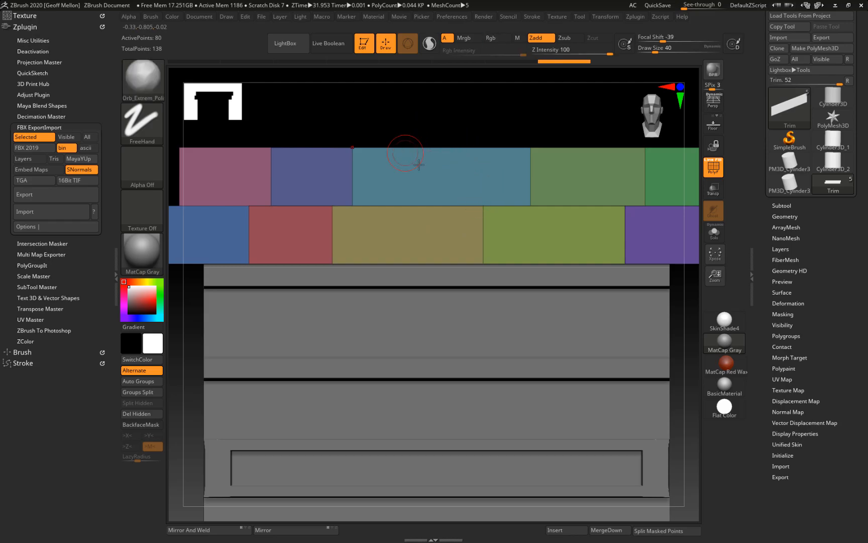
pyautogui.hotkey('ctrl', 'shift')
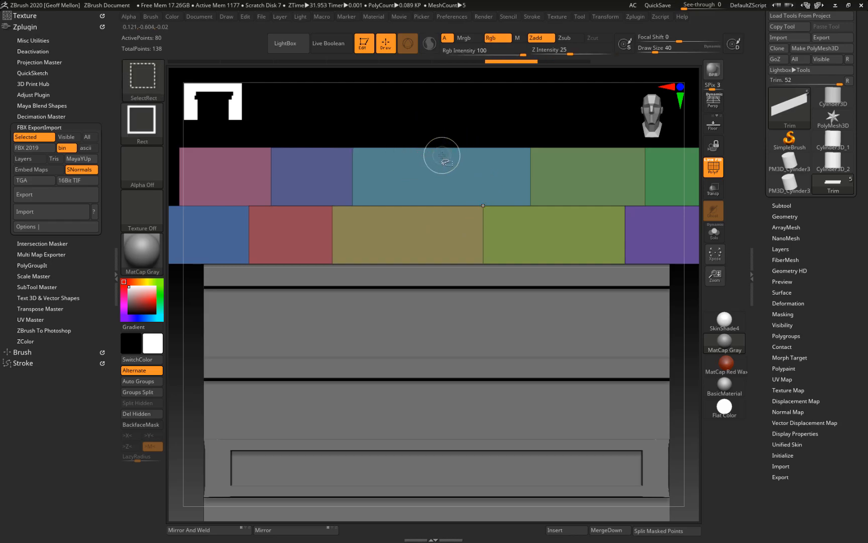
pyautogui.keyDown('ctrl'); pyautogui.keyDown('shift'); pyautogui.click(442, 156); pyautogui.keyUp('shift'); pyautogui.keyUp('ctrl')
pyautogui.keyDown('ctrl'); pyautogui.keyDown('shift'); pyautogui.click(517, 188); pyautogui.keyUp('shift'); pyautogui.keyUp('ctrl')
pyautogui.hotkey('ctrl', 'z')
pyautogui.keyDown('ctrl'); pyautogui.keyDown('shift'); pyautogui.click(529, 159); pyautogui.keyUp('shift'); pyautogui.keyUp('ctrl')
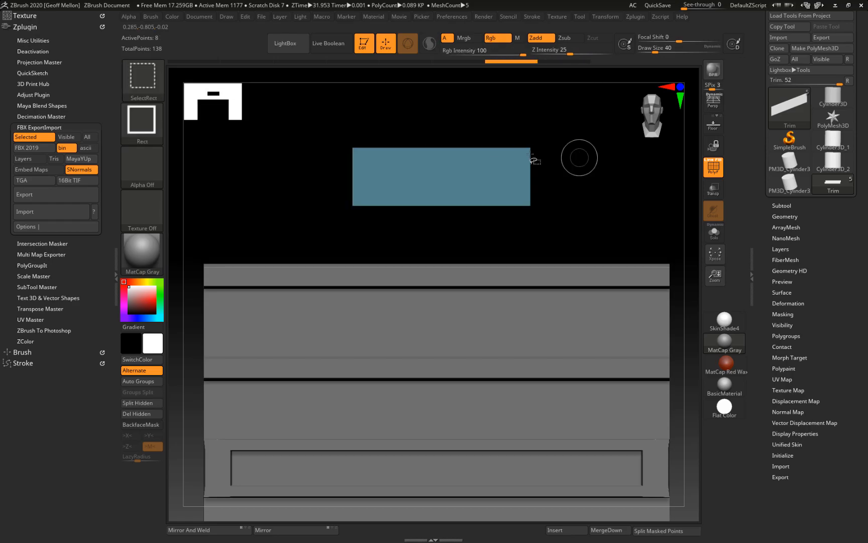
pyautogui.keyDown('ctrl'); pyautogui.keyDown('shift'); pyautogui.click(591, 225); pyautogui.keyUp('shift'); pyautogui.keyUp('ctrl')
pyautogui.hotkey('ctrl', 'z')
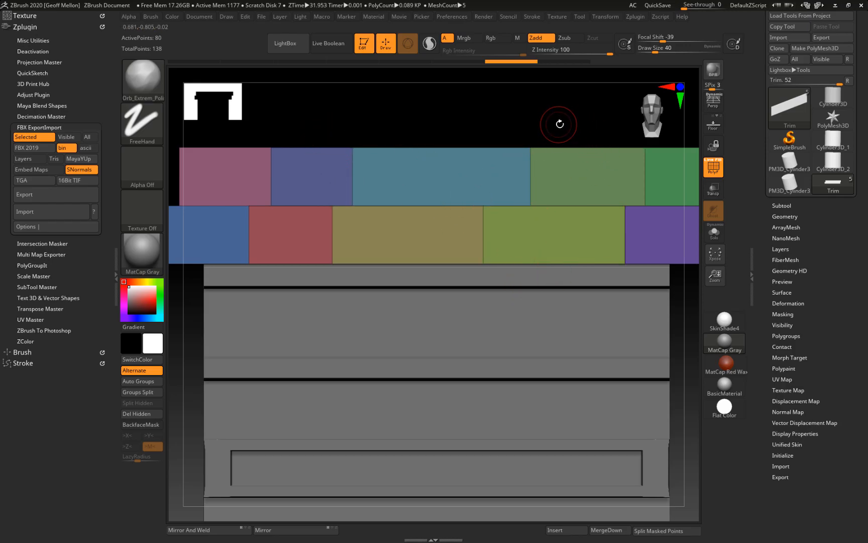
# - Turn off subdivision smoothing and divide the Trim bricks up to subdivision level 4
pyautogui.moveTo(558, 105); pyautogui.dragTo(558, 137)
pyautogui.keyDown('alt'); pyautogui.moveTo(676, 344); pyautogui.dragTo(674, 287); pyautogui.keyUp('alt')
pyautogui.keyDown('alt'); pyautogui.moveTo(651, 238); pyautogui.dragTo(592, 260); pyautogui.keyUp('alt')
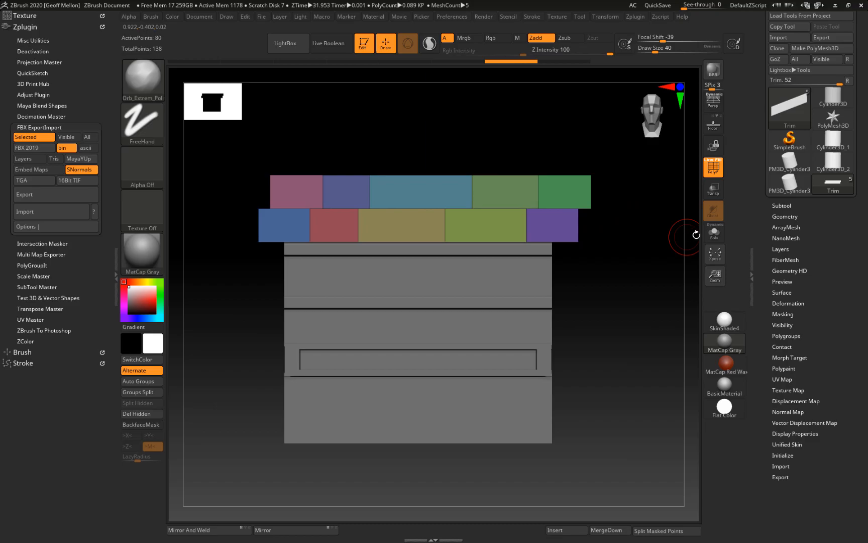
pyautogui.click(786, 217)
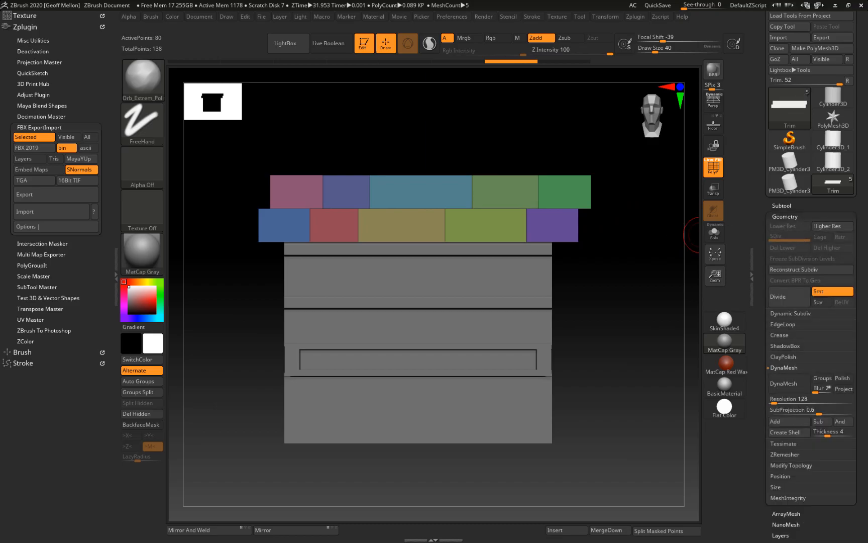
pyautogui.click(783, 302)
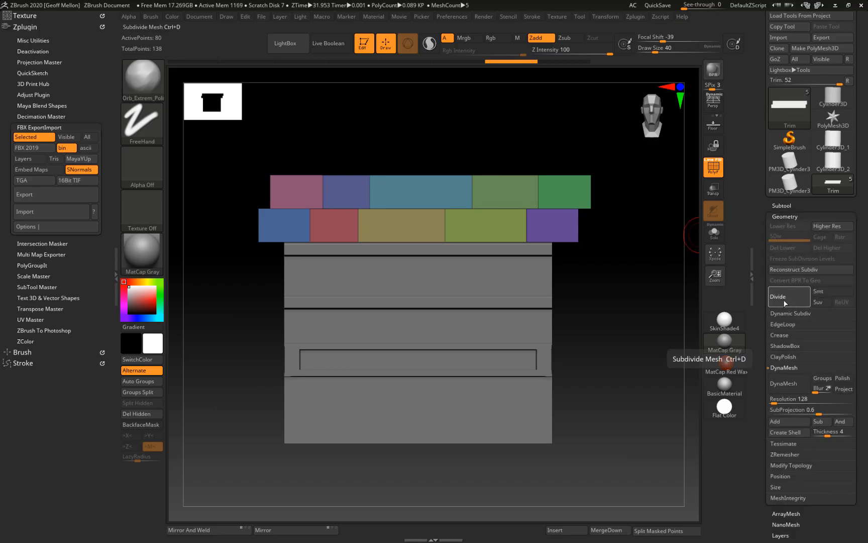
pyautogui.click(783, 301)
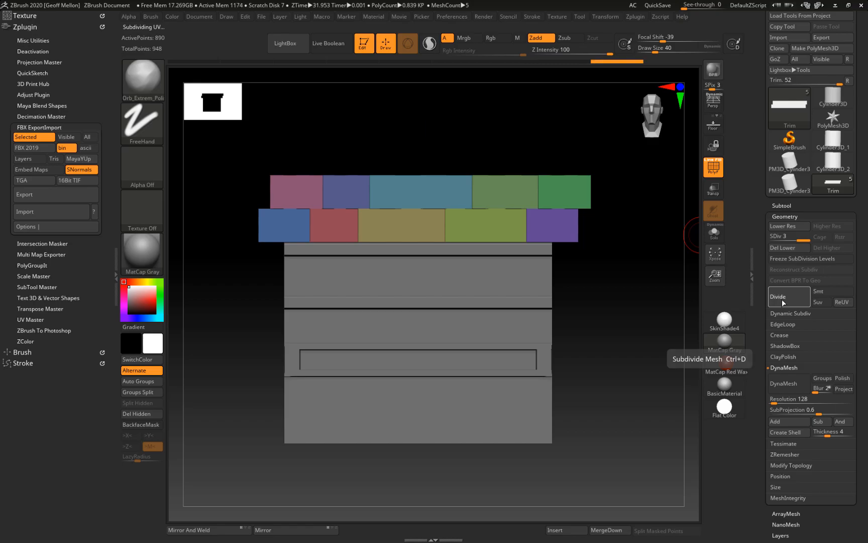
pyautogui.click(783, 299)
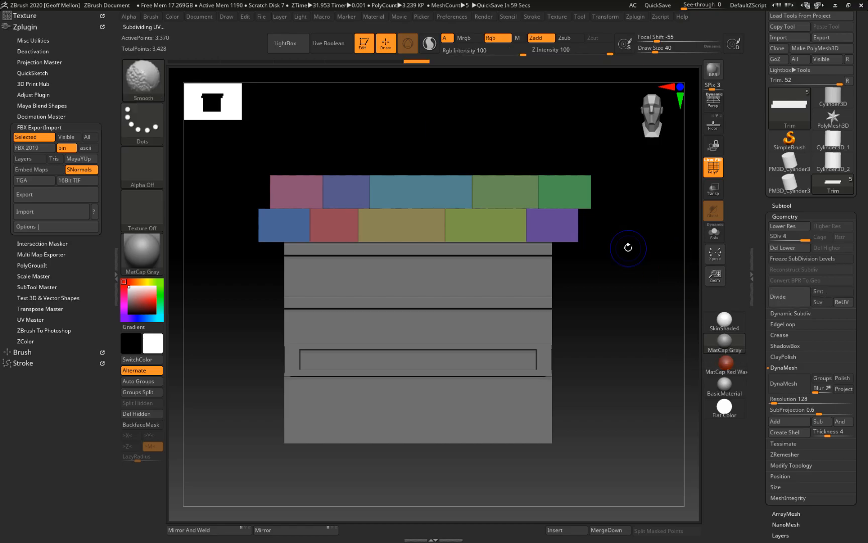
# - Display the full wireframe on the bricks and delete their lower subdivision levels
pyautogui.hotkey('shift', 'f')
pyautogui.hotkey('shift', 'f')
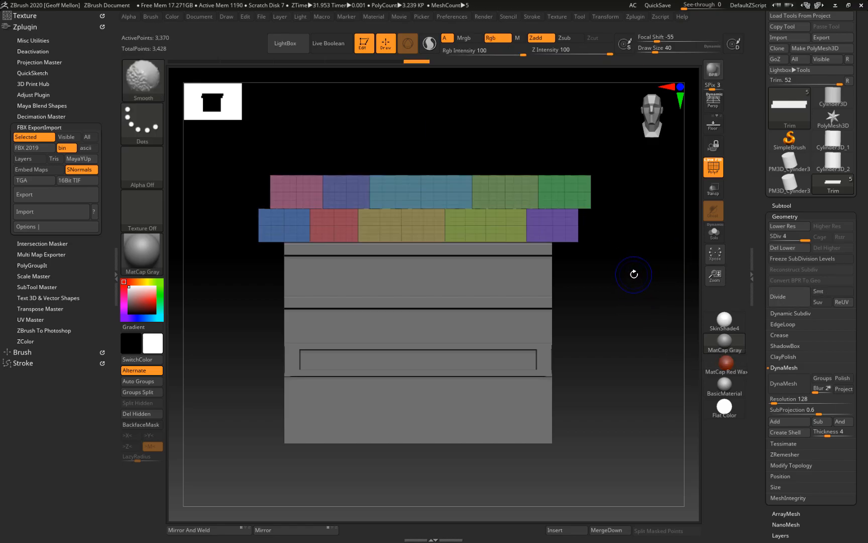
pyautogui.moveTo(650, 255)
pyautogui.keyDown('alt'); pyautogui.mouseDown()
pyautogui.moveTo(665, 346)
pyautogui.moveTo(685, 227)
pyautogui.moveTo(671, 267)
pyautogui.mouseUp(); pyautogui.keyUp('alt')
pyautogui.click(783, 247)
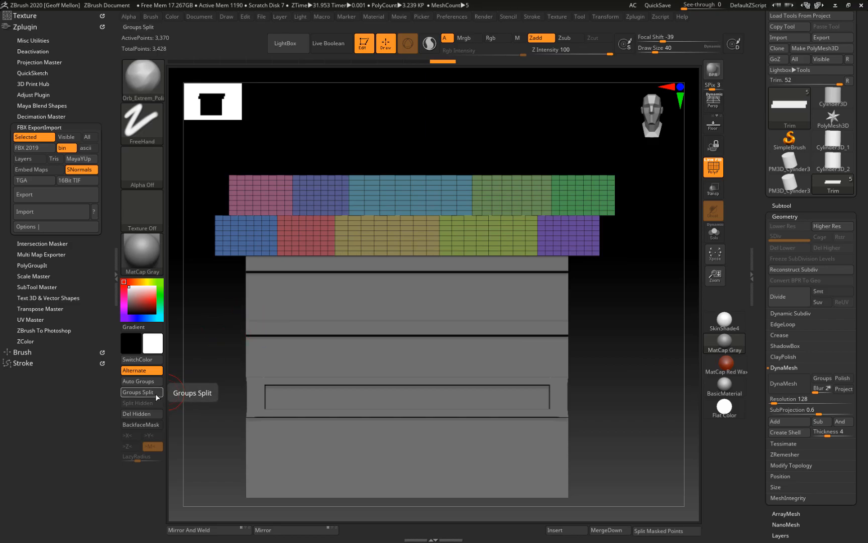
# - Put the Trim subtool in a new subtool folder named Bricks
pyautogui.click(777, 204)
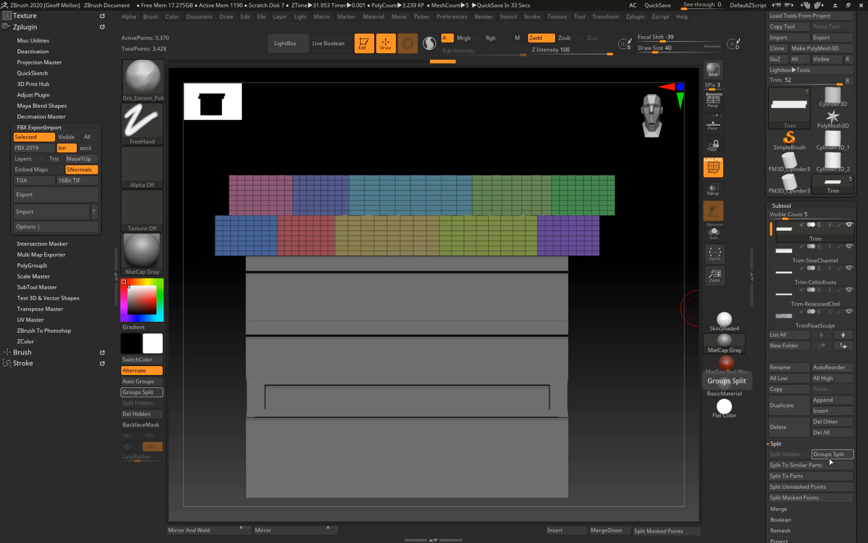
pyautogui.keyDown('alt'); pyautogui.moveTo(618, 281); pyautogui.dragTo(638, 305); pyautogui.keyUp('alt')
pyautogui.moveTo(585, 205)
pyautogui.mouseDown()
pyautogui.moveTo(632, 314)
pyautogui.moveTo(603, 372)
pyautogui.mouseUp()
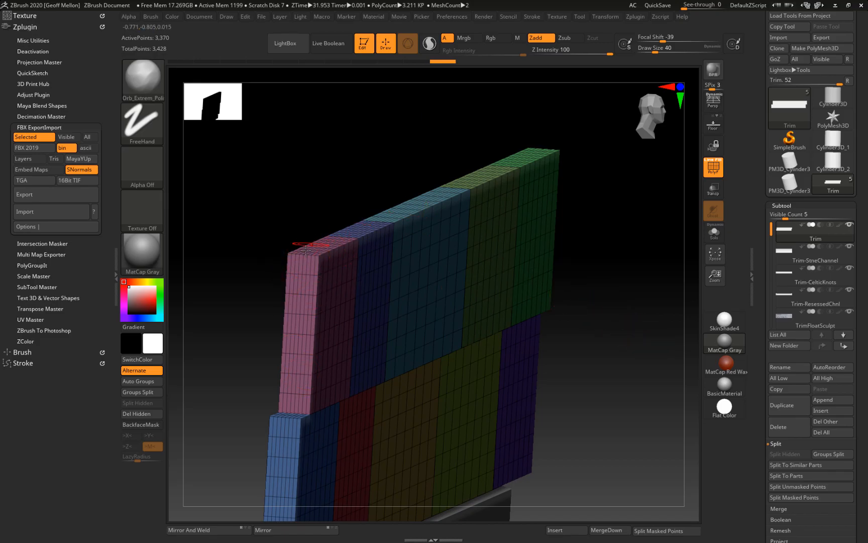
pyautogui.moveTo(655, 361); pyautogui.dragTo(607, 337)
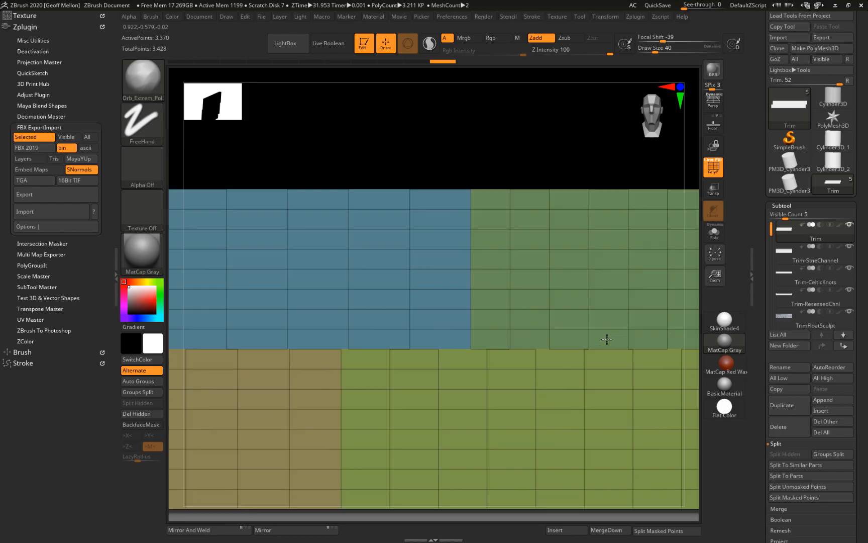
pyautogui.press('f')
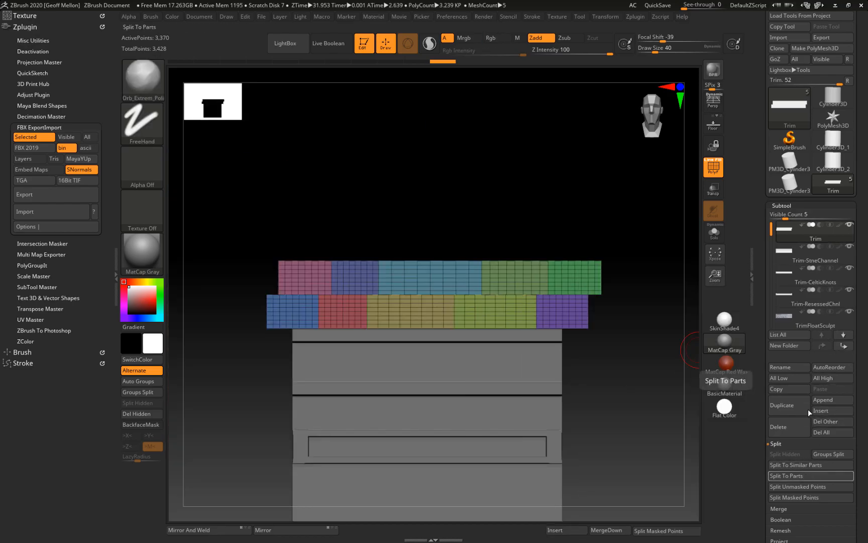
pyautogui.click(786, 345)
pyautogui.write('Bricks')
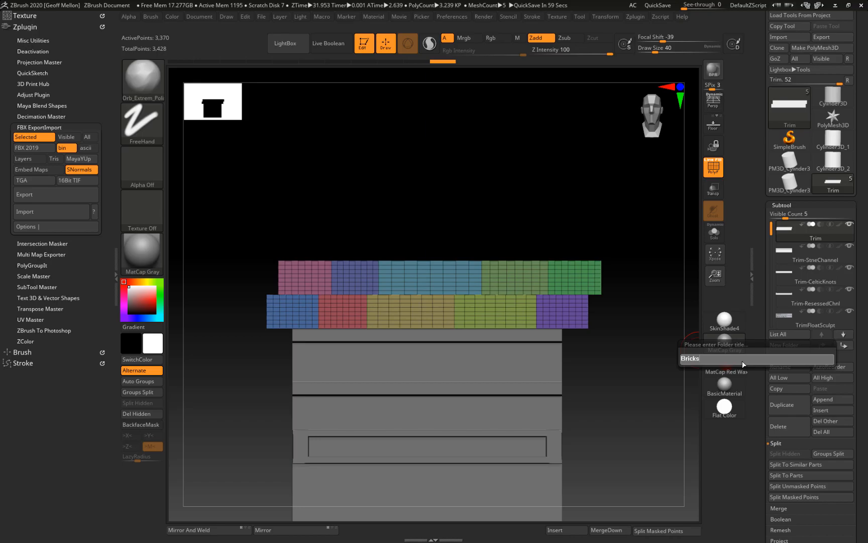
pyautogui.press('Return')
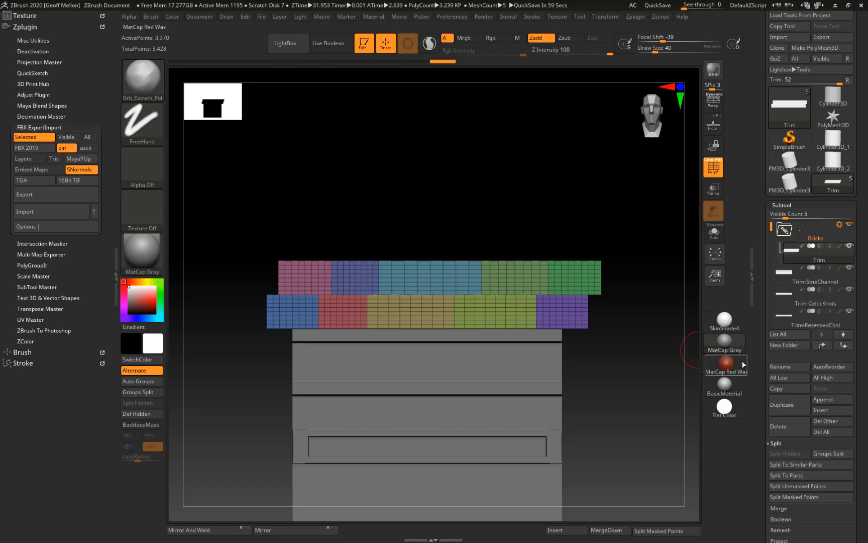
# - Put the Trim-StneChannel subtool in a new subtool folder named OtherStuff
pyautogui.click(789, 282)
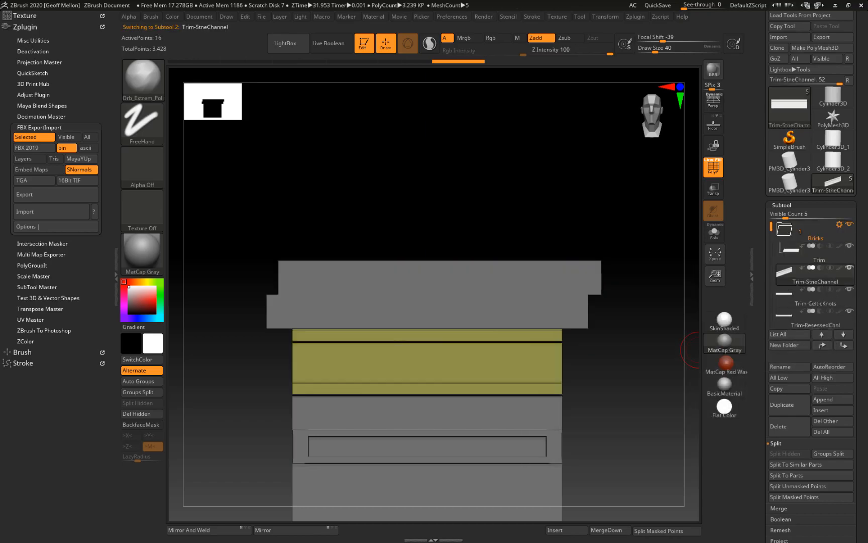
pyautogui.click(783, 345)
pyautogui.write('OtherStuff')
pyautogui.press('Return')
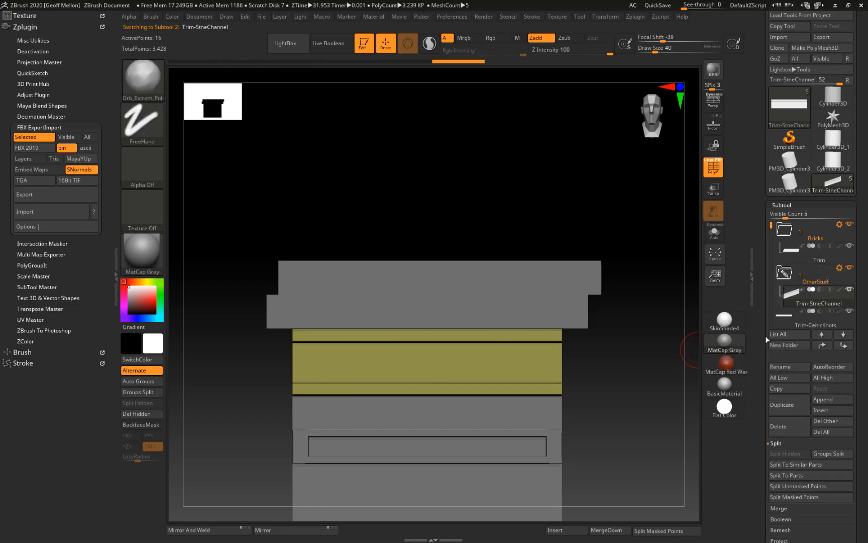
# - Move the Trim-CelticKnots, Trim-ResessedChnl and TrimFloatSculpt subtools into the OtherStuff folder
pyautogui.moveTo(771, 225); pyautogui.dragTo(771, 247)
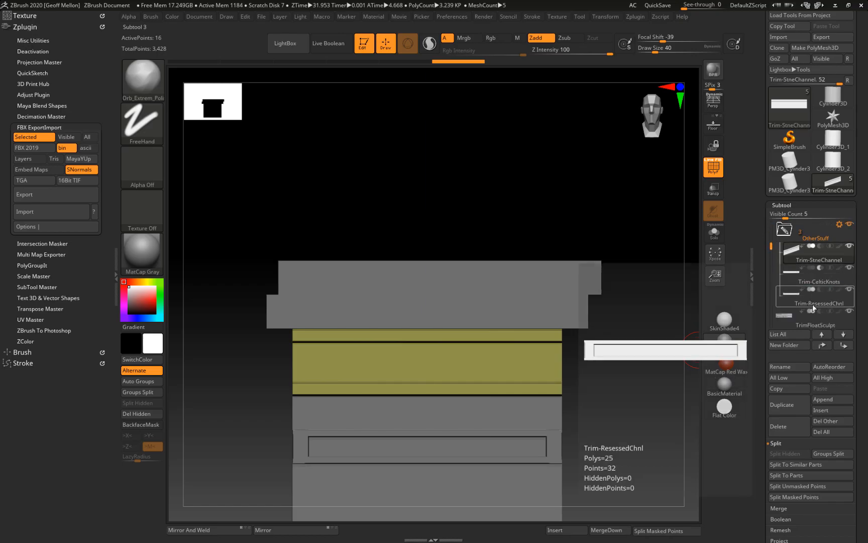
pyautogui.moveTo(811, 315); pyautogui.dragTo(810, 300)
pyautogui.moveTo(770, 246); pyautogui.dragTo(769, 225)
# - Collapse and hide the OtherStuff folder, and make the Trim subtool active
pyautogui.click(785, 273)
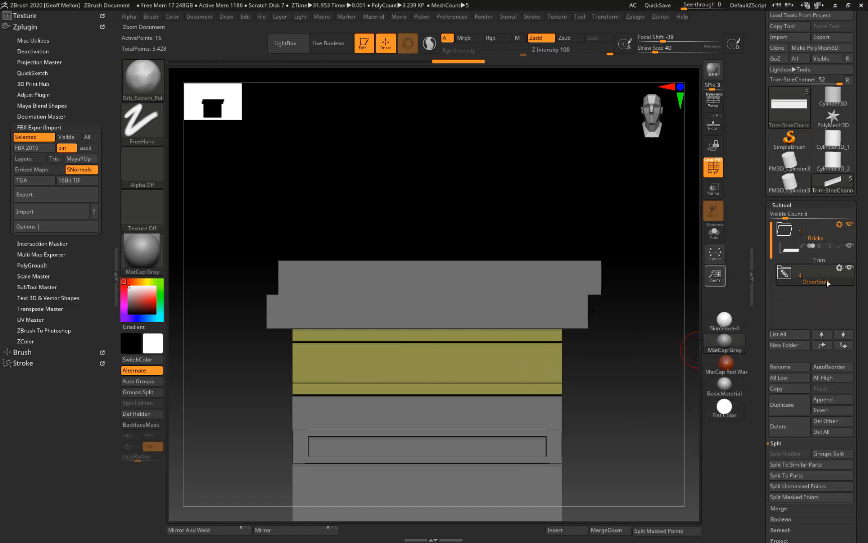
pyautogui.click(849, 268)
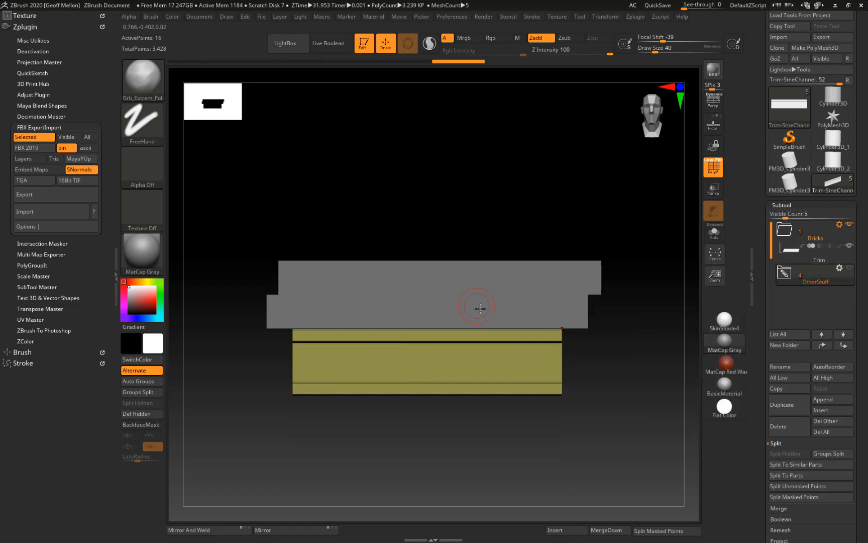
pyautogui.click(809, 249)
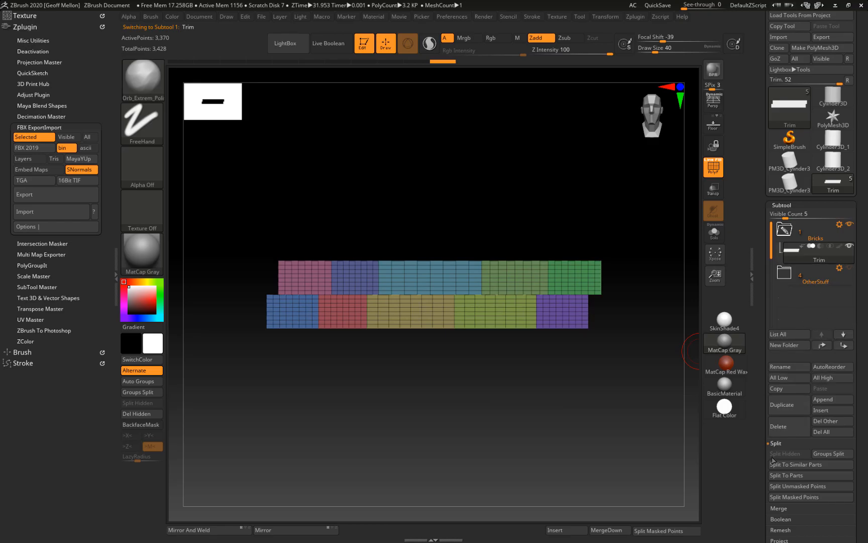
pyautogui.click(791, 205)
pyautogui.click(787, 216)
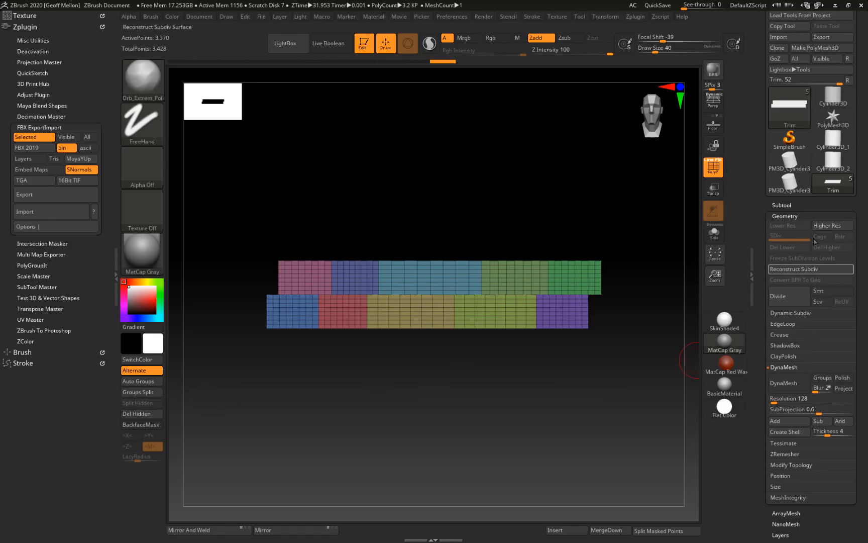
pyautogui.click(782, 205)
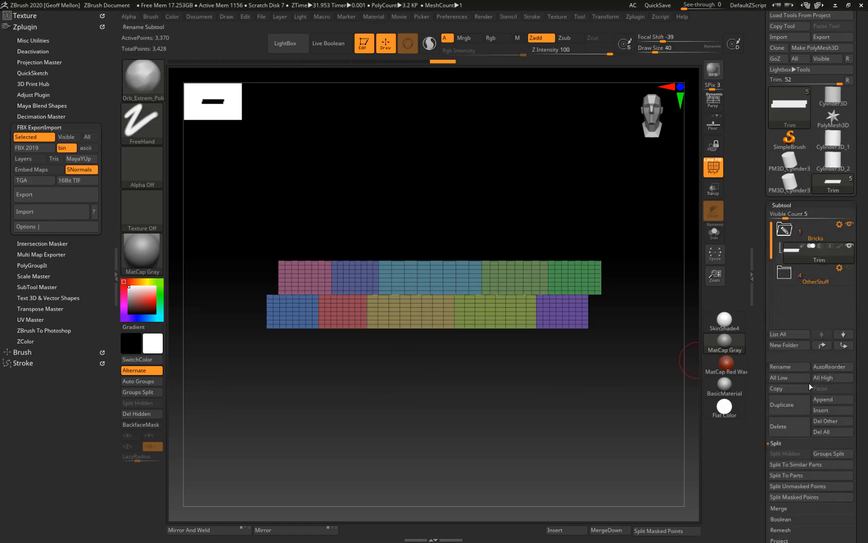
pyautogui.click(832, 453)
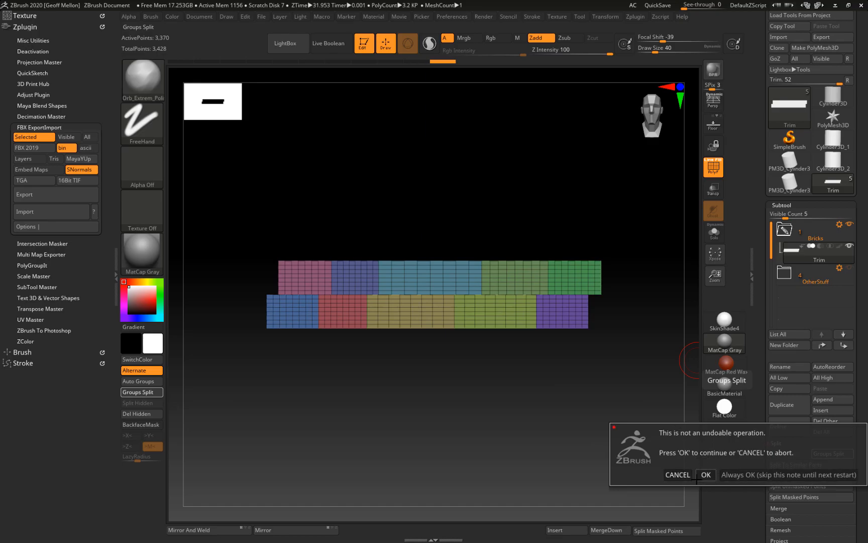
pyautogui.click(676, 473)
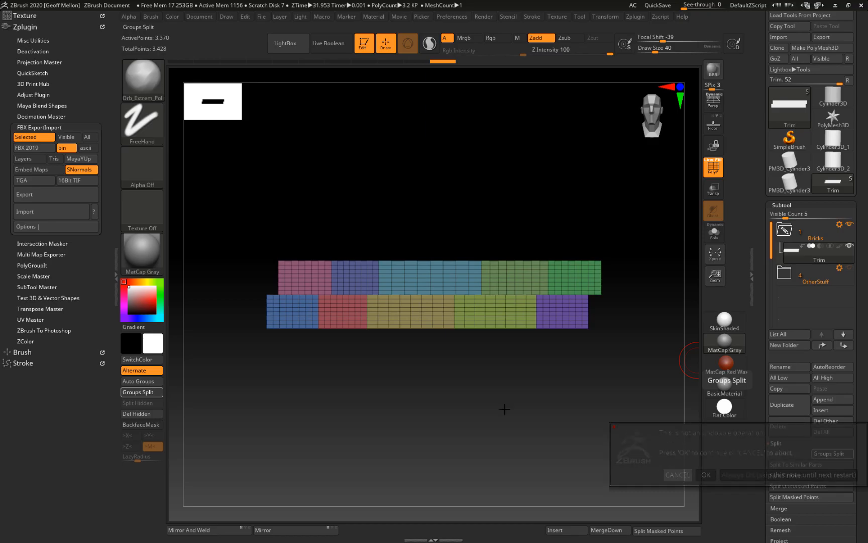
# - Save the project as Trimstart in the TrimSculpt folder
pyautogui.press('ctrl')
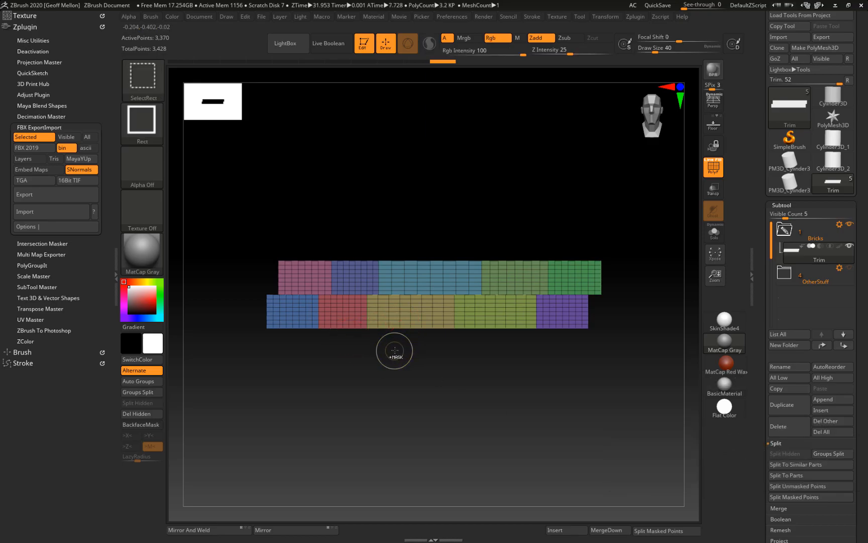
pyautogui.press('ctrl')
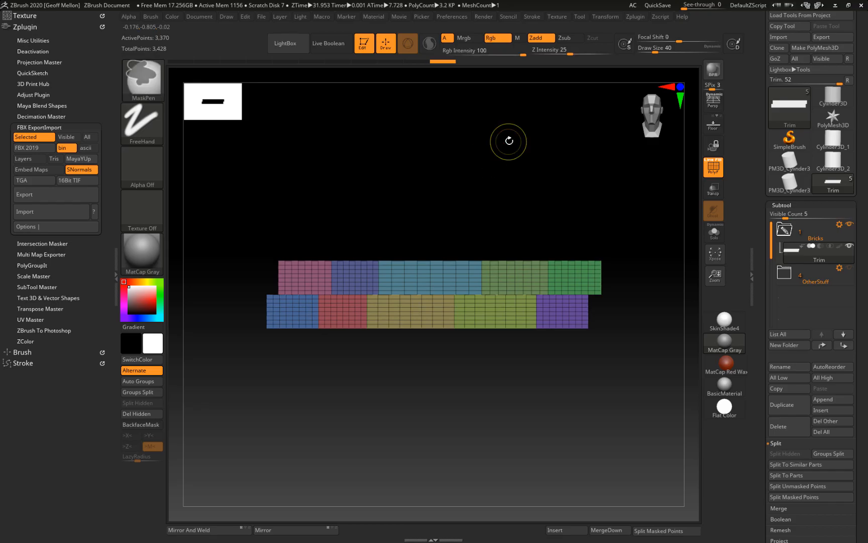
pyautogui.hotkey('ctrl', 's')
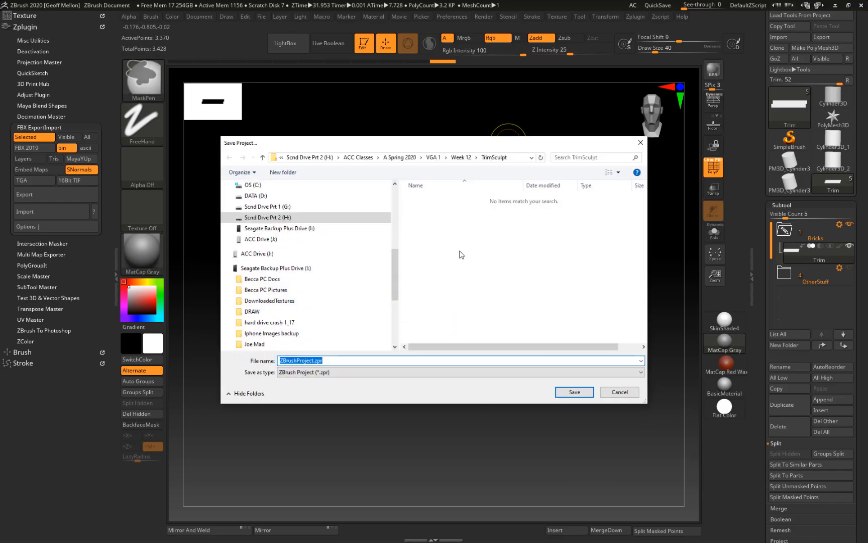
pyautogui.write('T')
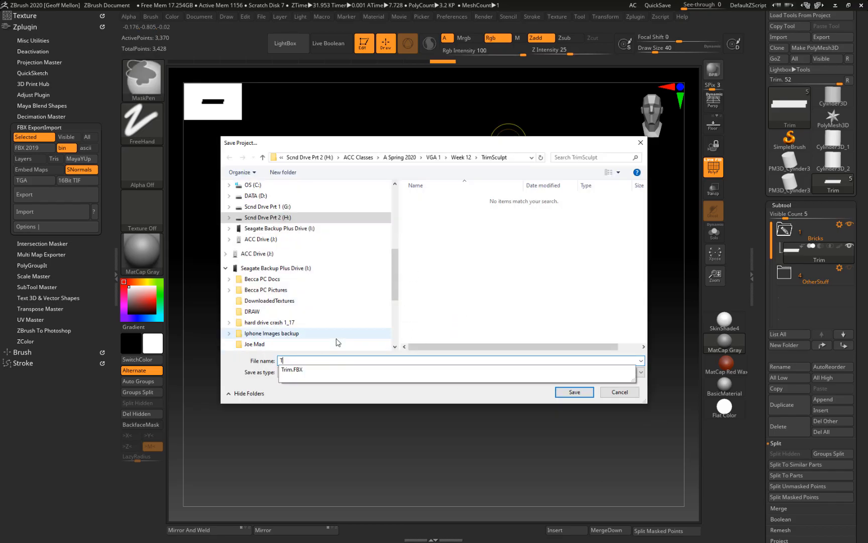
pyautogui.write('rimstart')
pyautogui.press('Return')
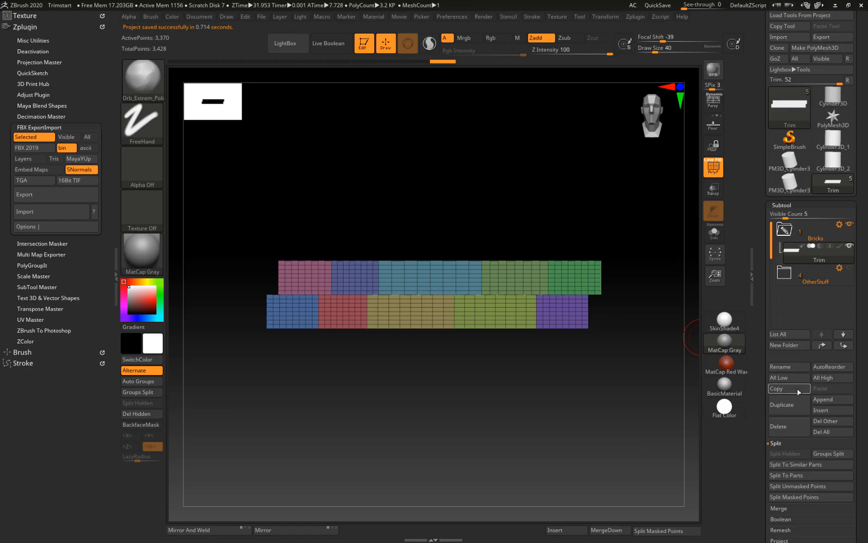
# - Split the Trim mesh by its polygroups into separate brick subtools, accepting that the operation cannot be undone
pyautogui.click(838, 453)
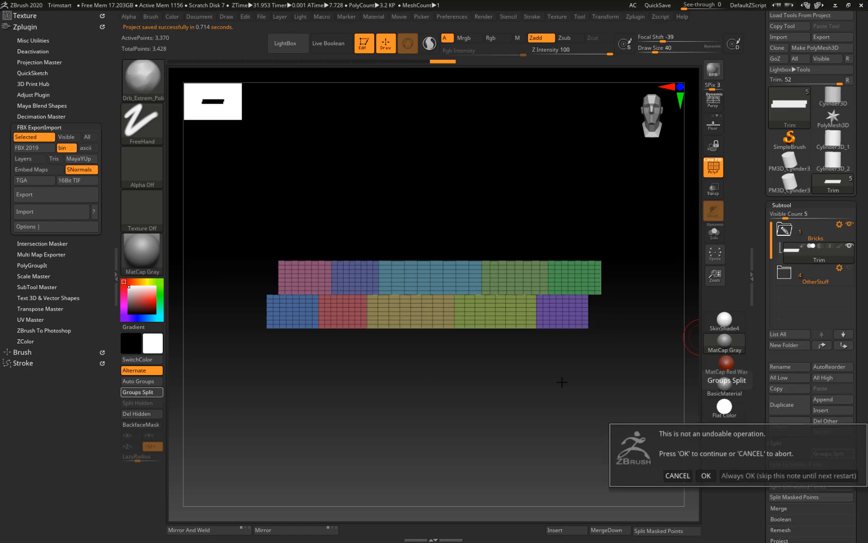
pyautogui.click(706, 475)
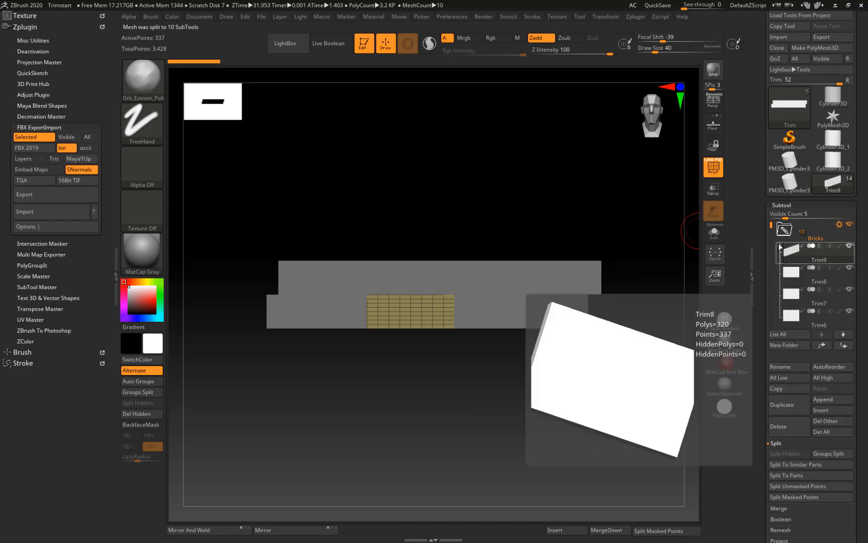
pyautogui.moveTo(771, 226); pyautogui.dragTo(772, 285)
pyautogui.moveTo(558, 348); pyautogui.dragTo(516, 363)
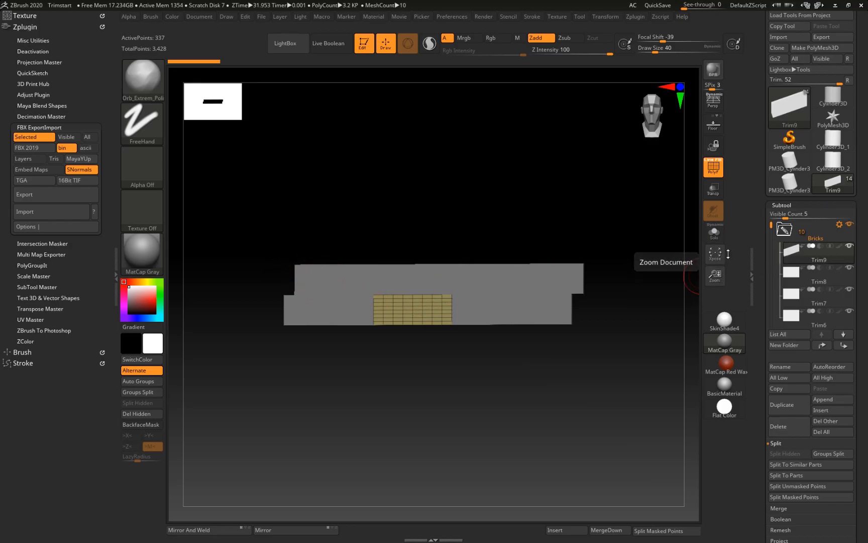
# - Isolate the Trim9 brick with Solo mode and face its front squarely in close-up
pyautogui.click(713, 232)
pyautogui.keyDown('ctrl'); pyautogui.moveTo(545, 279); pyautogui.dragTo(568, 334, button='right'); pyautogui.keyUp('ctrl')
pyautogui.moveTo(564, 265); pyautogui.dragTo(570, 284, button='right')
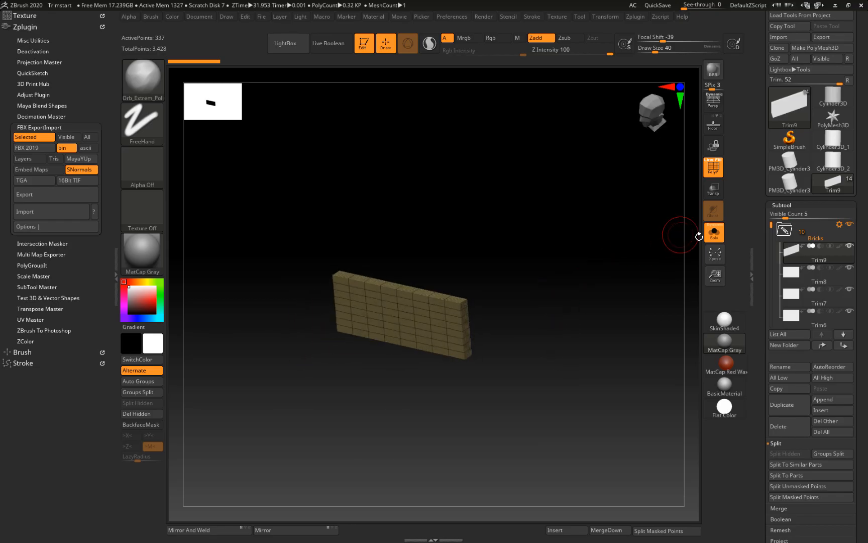
pyautogui.click(713, 234)
pyautogui.click(714, 234)
pyautogui.moveTo(593, 352); pyautogui.dragTo(544, 382, button='right')
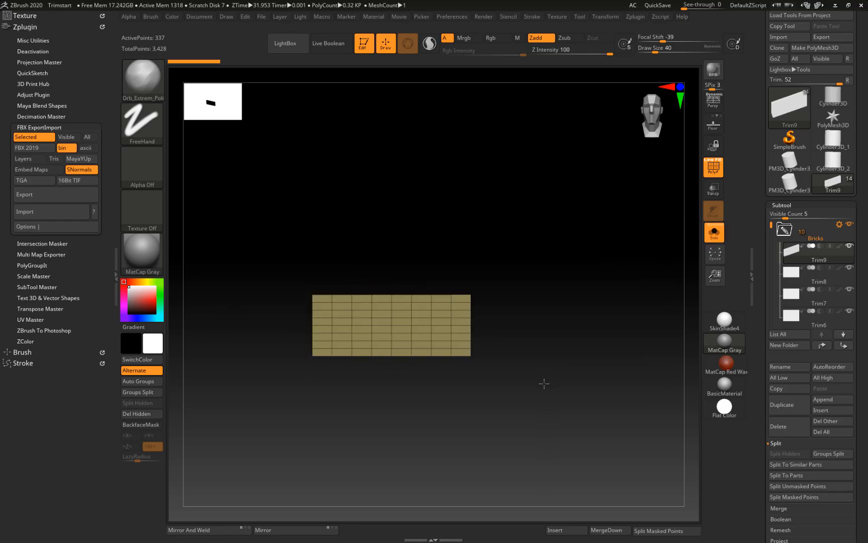
pyautogui.moveTo(584, 319); pyautogui.dragTo(593, 357, button='right')
pyautogui.keyDown('alt'); pyautogui.moveTo(594, 393); pyautogui.dragTo(636, 301, button='right'); pyautogui.keyUp('alt')
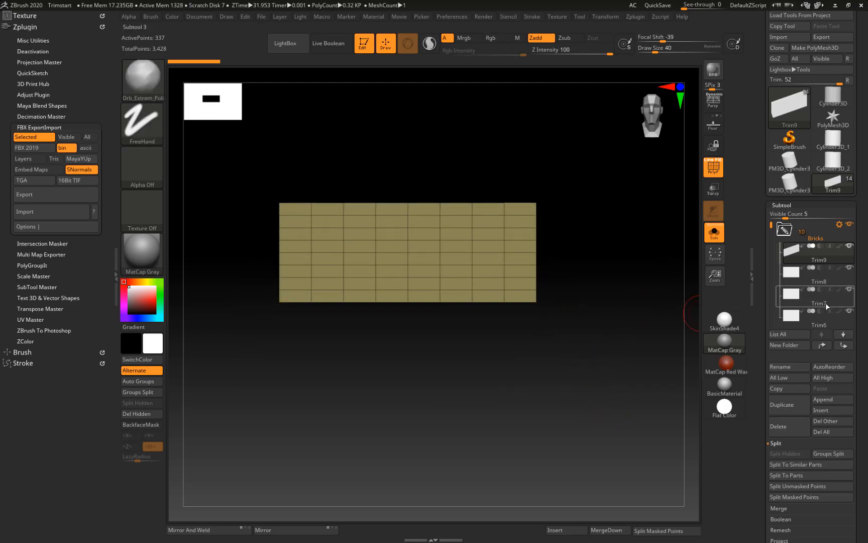
# - Convert the Trim9 brick to a DynaMesh with a resolution of 1000
pyautogui.click(784, 205)
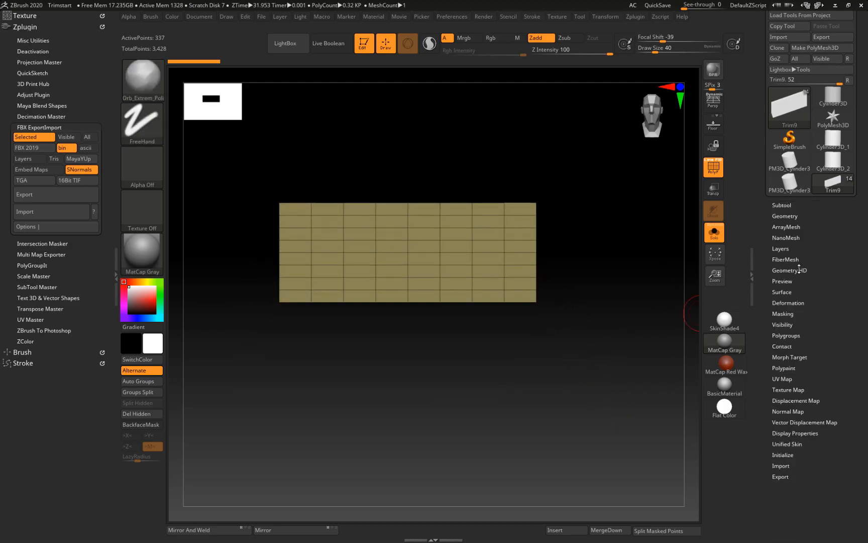
pyautogui.click(785, 216)
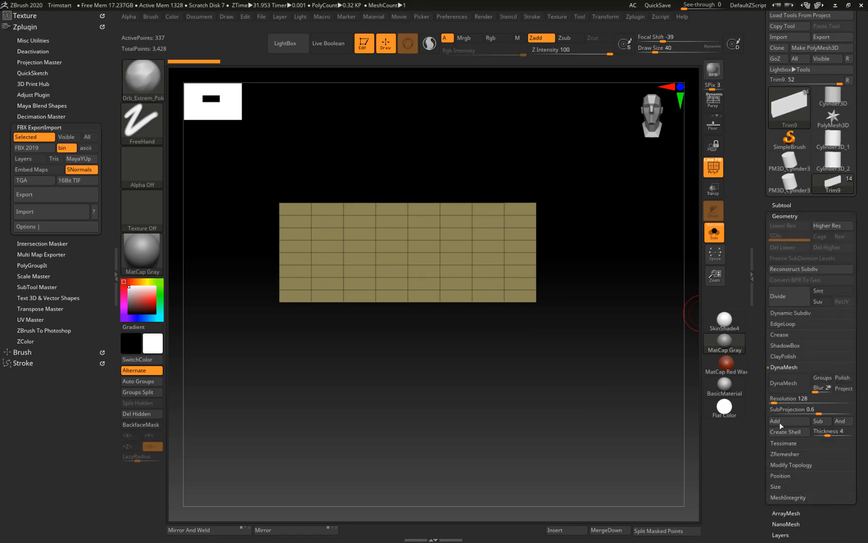
pyautogui.click(790, 398)
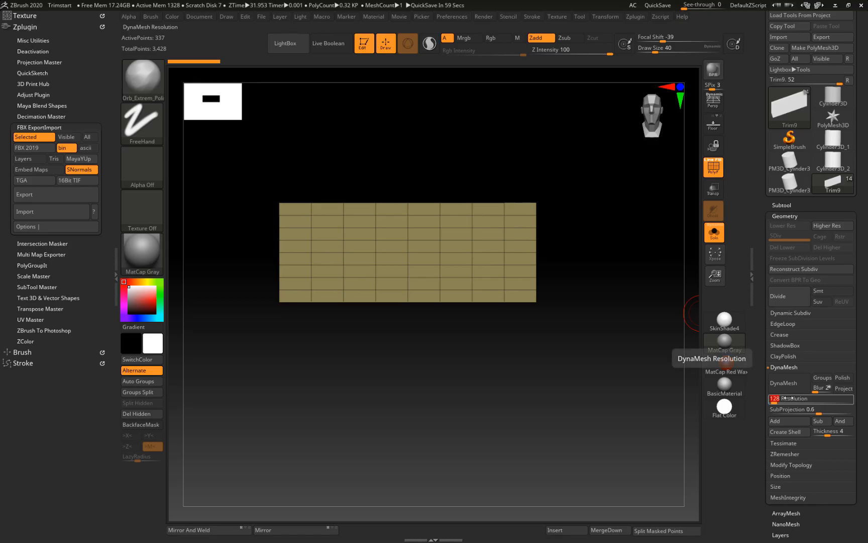
pyautogui.write('1000')
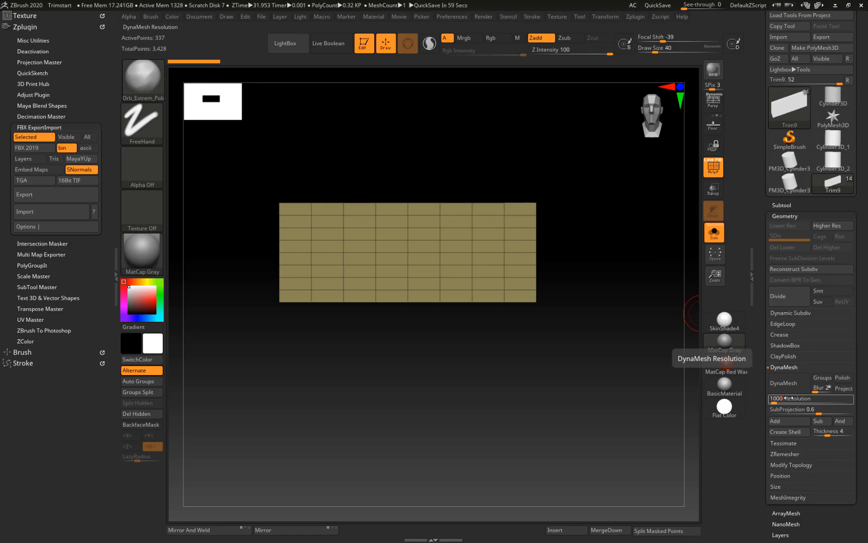
pyautogui.press('Return')
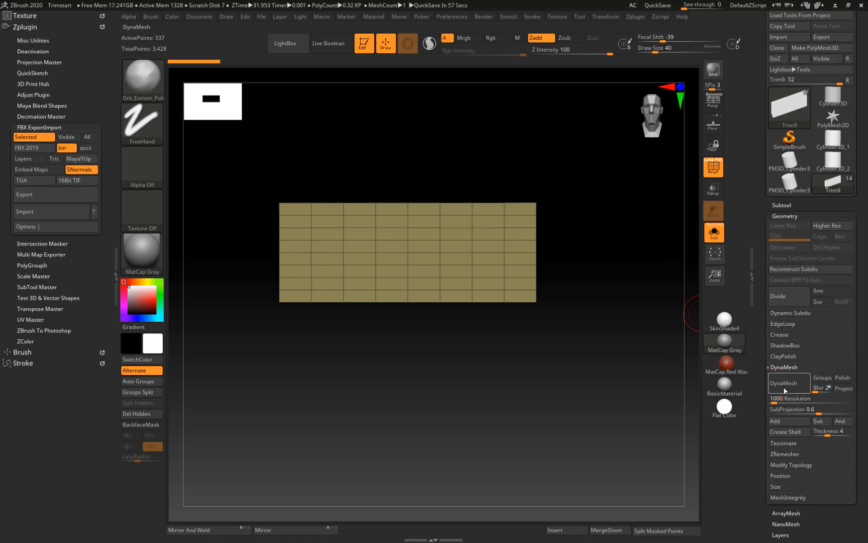
pyautogui.click(783, 383)
pyautogui.moveTo(598, 258); pyautogui.dragTo(409, 175)
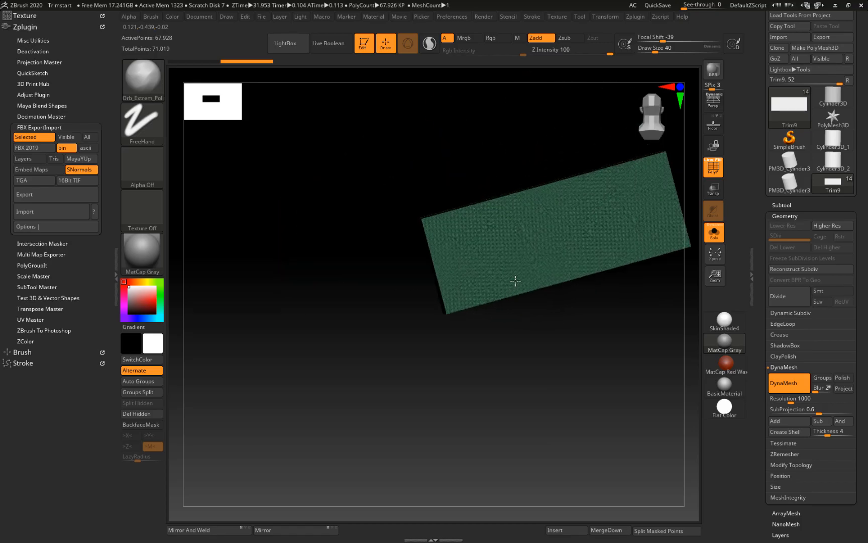
pyautogui.moveTo(335, 260); pyautogui.dragTo(435, 233)
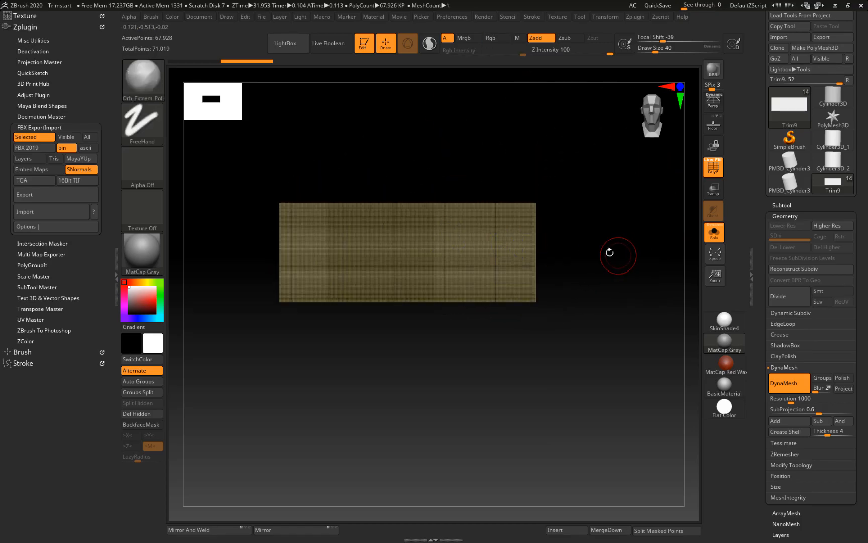
# - Choose the TrimDynamic brush and turn off the polyframe display on the brick
pyautogui.moveTo(632, 253)
pyautogui.mouseDown()
pyautogui.moveTo(590, 251)
pyautogui.moveTo(622, 254)
pyautogui.mouseUp()
pyautogui.keyDown('alt'); pyautogui.moveTo(618, 219); pyautogui.dragTo(620, 185); pyautogui.keyUp('alt')
pyautogui.moveTo(613, 264); pyautogui.dragTo(614, 315)
pyautogui.press('b')
pyautogui.press('t')
pyautogui.press('d')
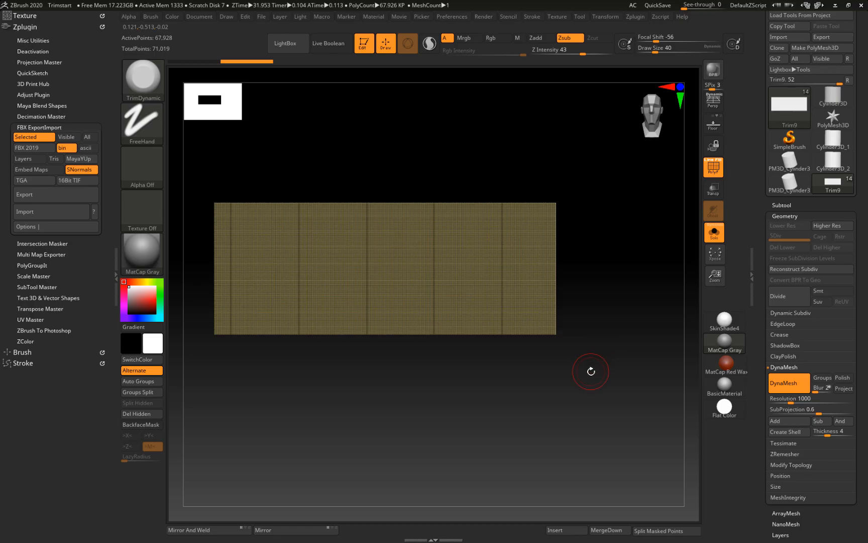
pyautogui.moveTo(617, 290)
pyautogui.mouseDown()
pyautogui.moveTo(607, 276)
pyautogui.moveTo(587, 285)
pyautogui.moveTo(606, 281)
pyautogui.mouseUp()
pyautogui.press('shift')
pyautogui.hotkey('shift', 'f')
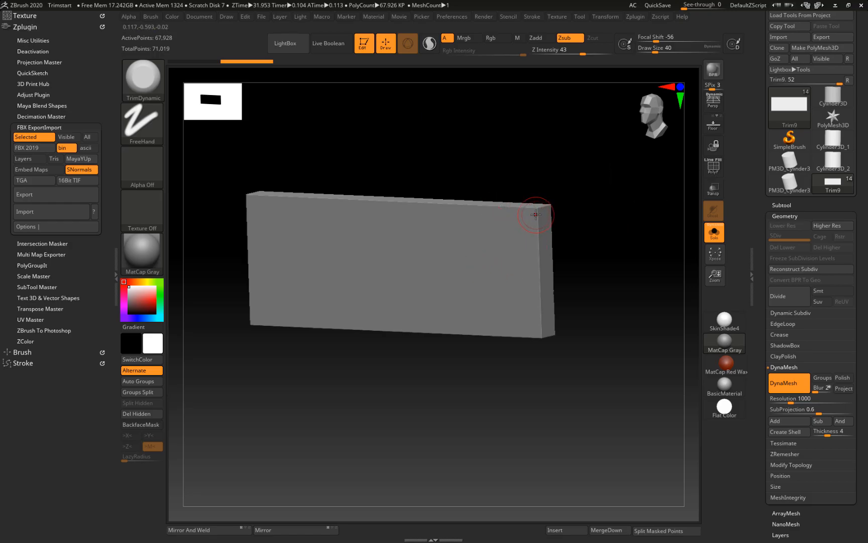
# - Bevel the brick's right front edge, upper-right corner and adjoining top front edge with TrimDynamic strokes
pyautogui.moveTo(538, 227); pyautogui.dragTo(539, 282)
pyautogui.moveTo(611, 290)
pyautogui.keyDown('alt'); pyautogui.mouseDown()
pyautogui.moveTo(641, 371)
pyautogui.moveTo(642, 314)
pyautogui.mouseUp(); pyautogui.keyUp('alt')
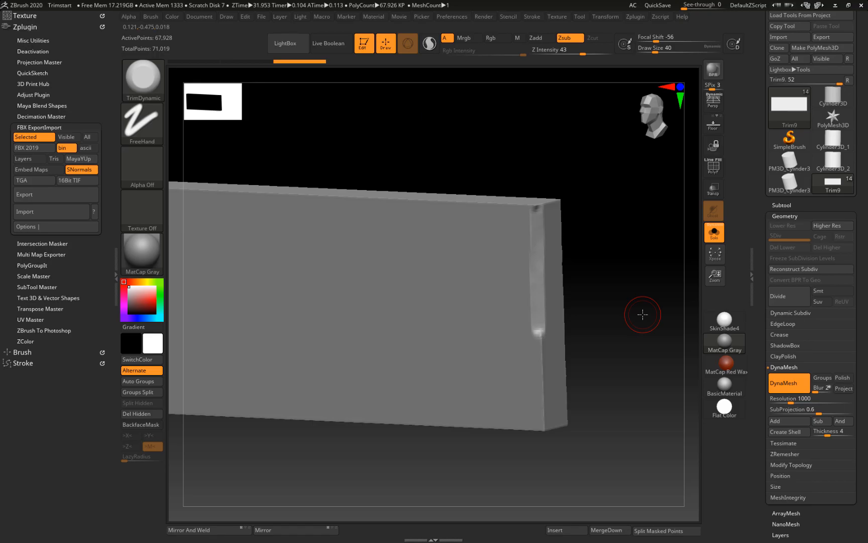
pyautogui.moveTo(601, 287); pyautogui.dragTo(590, 274)
pyautogui.moveTo(533, 200)
pyautogui.mouseDown()
pyautogui.moveTo(535, 210)
pyautogui.moveTo(538, 199)
pyautogui.mouseUp()
pyautogui.moveTo(623, 352)
pyautogui.mouseDown()
pyautogui.moveTo(647, 380)
pyautogui.moveTo(583, 341)
pyautogui.mouseUp()
pyautogui.moveTo(517, 202); pyautogui.dragTo(372, 175)
pyautogui.moveTo(490, 199); pyautogui.dragTo(285, 165)
# - Chip the lower part of the brick's right front edge and its lower-right corner with TrimDynamic strokes
pyautogui.moveTo(454, 453); pyautogui.dragTo(392, 408)
pyautogui.moveTo(509, 341)
pyautogui.mouseDown()
pyautogui.moveTo(521, 351)
pyautogui.moveTo(518, 339)
pyautogui.moveTo(510, 424)
pyautogui.mouseUp()
pyautogui.moveTo(453, 460); pyautogui.dragTo(428, 406)
pyautogui.moveTo(524, 424); pyautogui.dragTo(537, 431)
pyautogui.moveTo(448, 425); pyautogui.dragTo(441, 398)
pyautogui.moveTo(488, 425)
pyautogui.mouseDown()
pyautogui.moveTo(507, 419)
pyautogui.moveTo(503, 428)
pyautogui.mouseUp()
pyautogui.moveTo(466, 238); pyautogui.dragTo(380, 213)
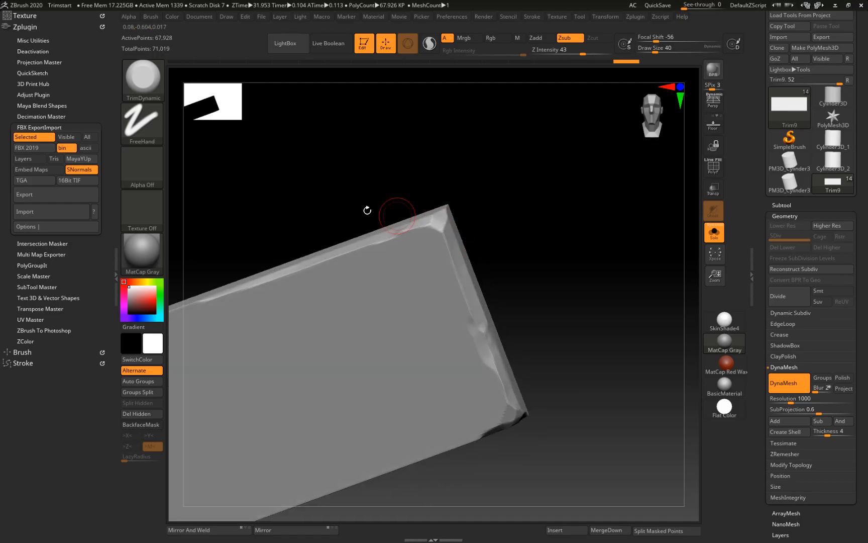
pyautogui.keyDown('shift'); pyautogui.moveTo(295, 210); pyautogui.dragTo(289, 222); pyautogui.keyUp('shift')
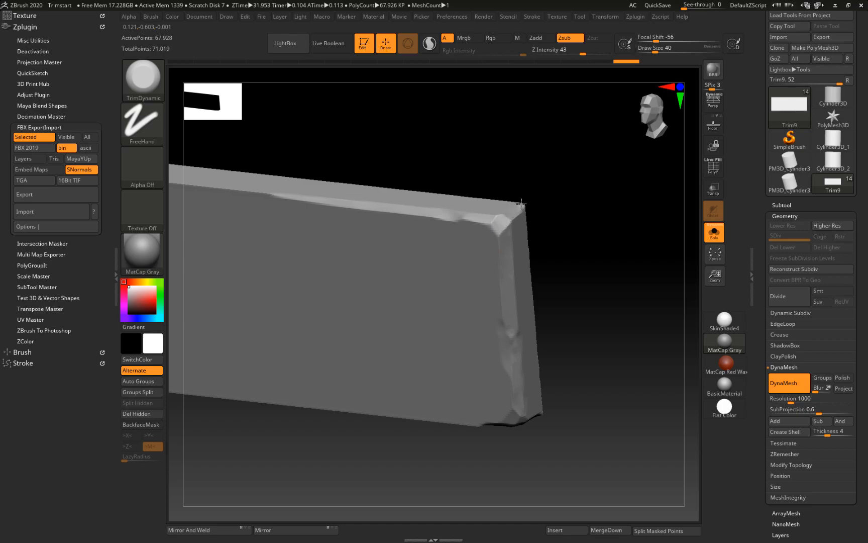
pyautogui.moveTo(311, 468); pyautogui.dragTo(307, 458)
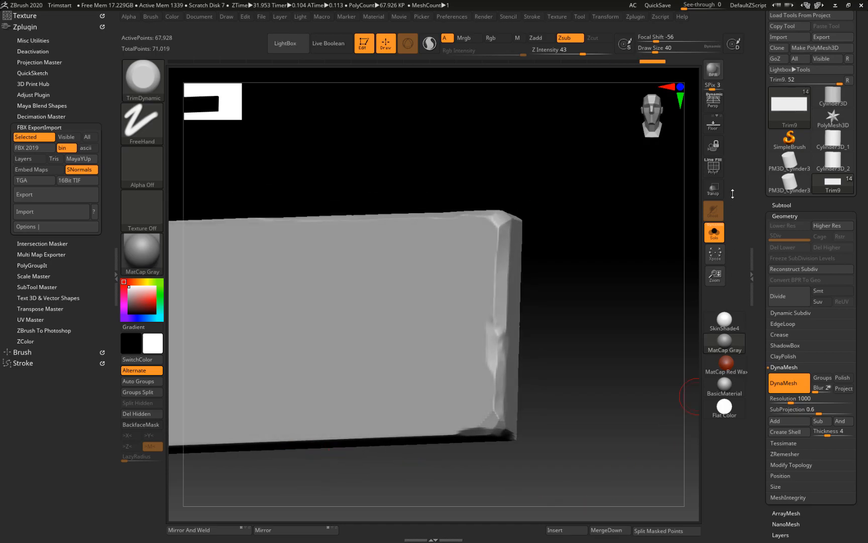
# - Remesh the brick with DynaMesh Polish enabled and Blur set to 0, and show its polyframe
pyautogui.click(840, 378)
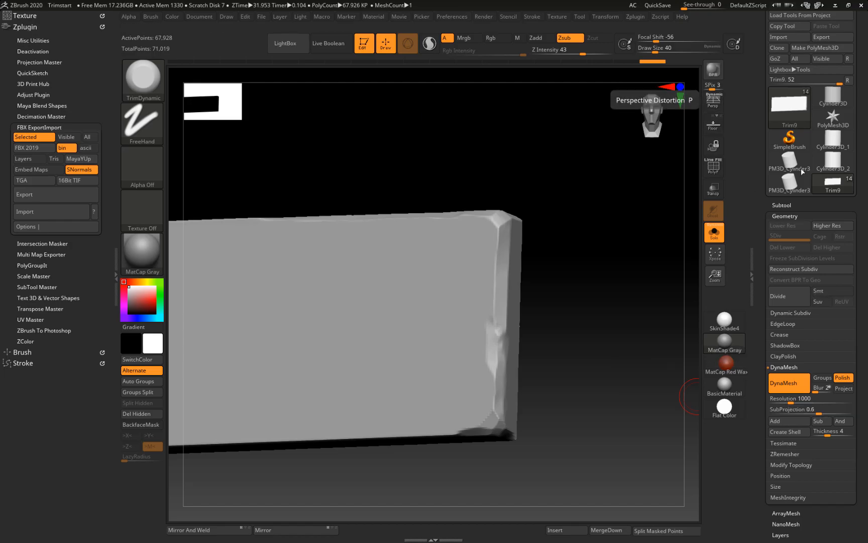
pyautogui.moveTo(815, 385); pyautogui.dragTo(814, 393)
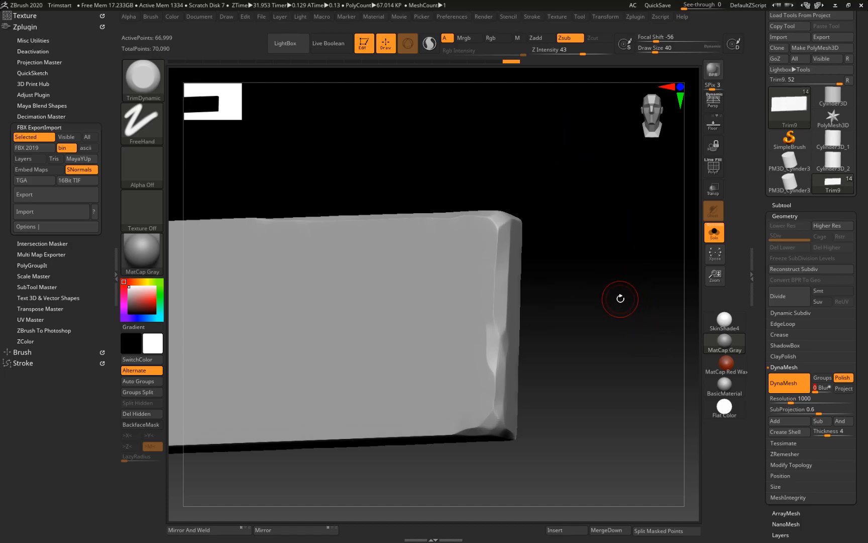
pyautogui.press('shift')
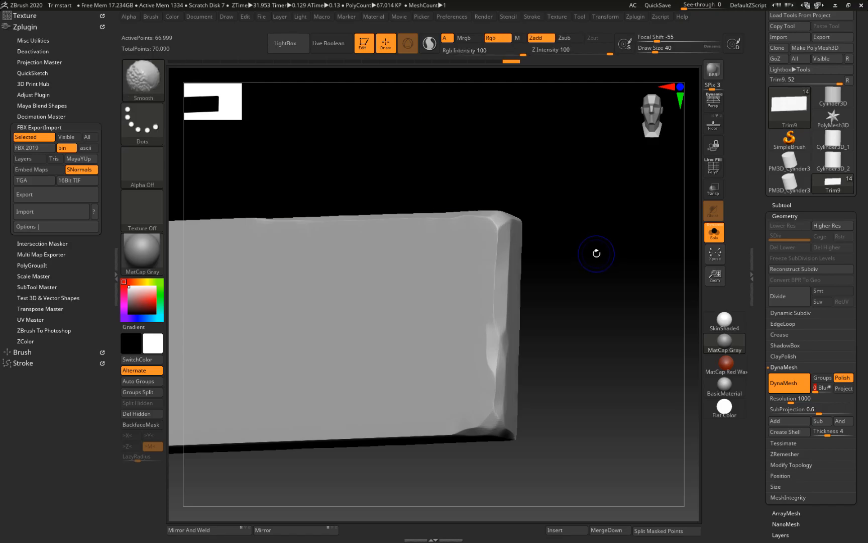
pyautogui.hotkey('shift', 'f')
pyautogui.moveTo(601, 271)
pyautogui.mouseDown()
pyautogui.moveTo(617, 306)
pyautogui.moveTo(609, 278)
pyautogui.moveTo(606, 301)
pyautogui.moveTo(616, 261)
pyautogui.mouseUp()
pyautogui.moveTo(616, 261)
pyautogui.keyDown('alt'); pyautogui.mouseDown()
pyautogui.moveTo(662, 448)
pyautogui.moveTo(645, 184)
pyautogui.mouseUp(); pyautogui.keyUp('alt')
pyautogui.moveTo(635, 233)
pyautogui.mouseDown()
pyautogui.moveTo(622, 265)
pyautogui.moveTo(630, 240)
pyautogui.mouseUp()
pyautogui.press('ctrl')
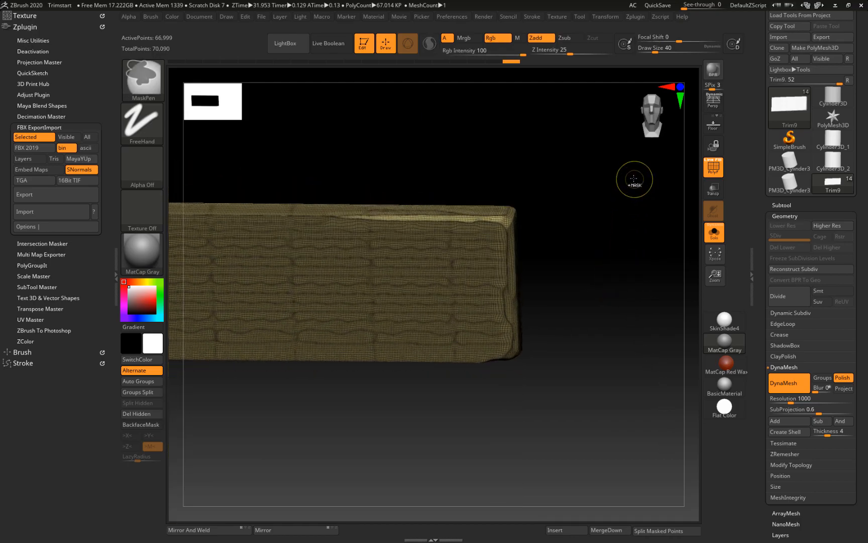
pyautogui.moveTo(603, 364); pyautogui.dragTo(546, 262)
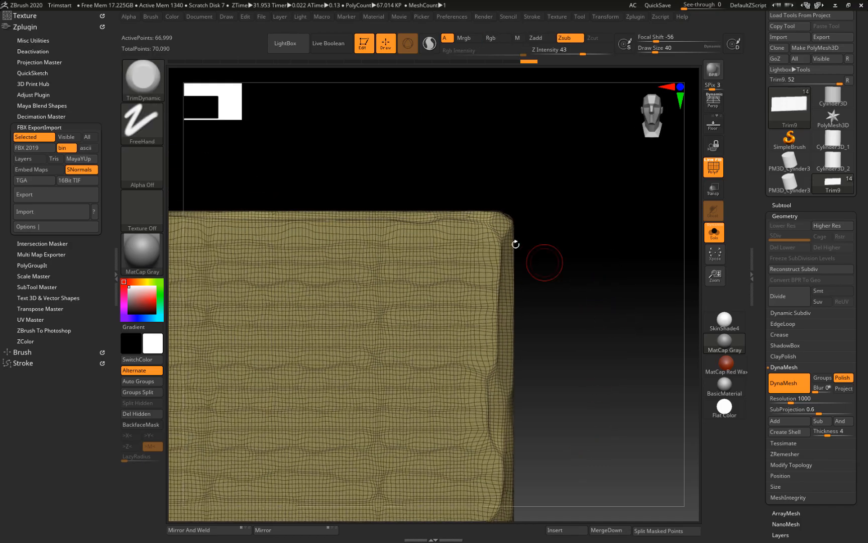
# - Trim the brick's upper-right corner further, undoing the trial remesh and hiding the polyframe
pyautogui.moveTo(492, 239); pyautogui.dragTo(490, 269)
pyautogui.keyDown('ctrl'); pyautogui.moveTo(616, 229); pyautogui.dragTo(595, 461); pyautogui.keyUp('ctrl')
pyautogui.hotkey('ctrl', 'z')
pyautogui.moveTo(630, 344)
pyautogui.mouseDown()
pyautogui.moveTo(608, 345)
pyautogui.moveTo(622, 356)
pyautogui.moveTo(606, 350)
pyautogui.mouseUp()
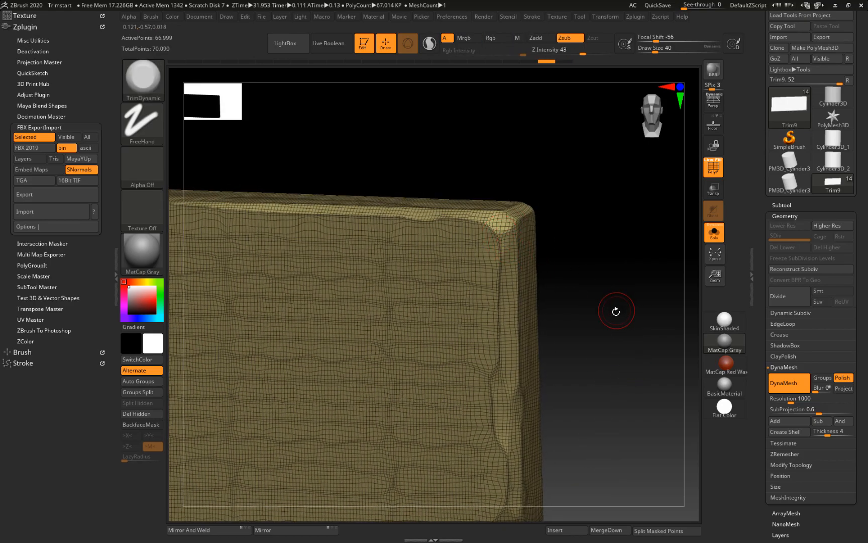
pyautogui.hotkey('shift', 'f')
pyautogui.moveTo(677, 374)
pyautogui.mouseDown()
pyautogui.moveTo(452, 207)
pyautogui.moveTo(511, 218)
pyautogui.moveTo(507, 209)
pyautogui.moveTo(495, 234)
pyautogui.mouseUp()
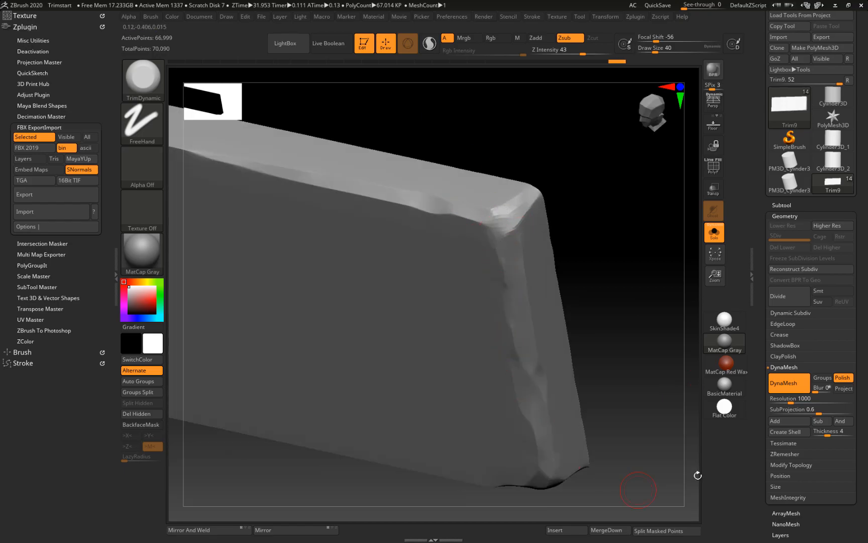
# - Remesh the brick at a DynaMesh resolution of 1200, and turn off the Polish option
pyautogui.click(790, 400)
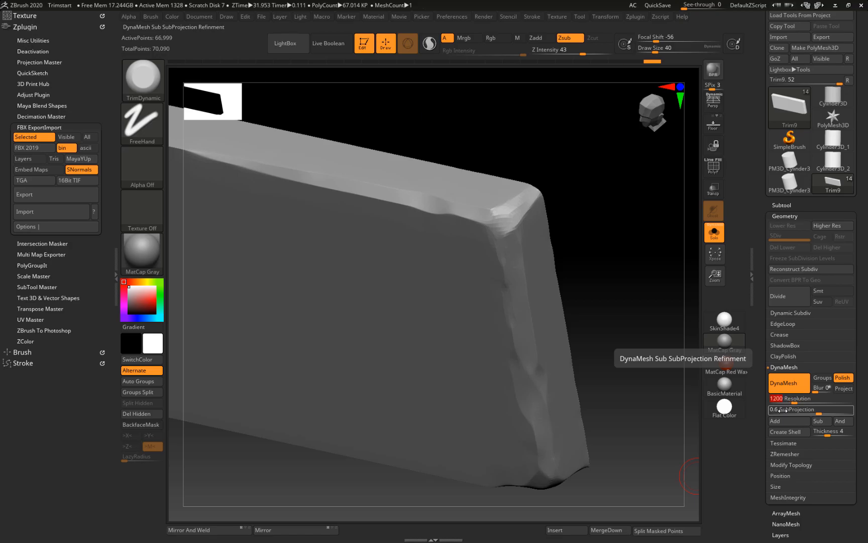
pyautogui.moveTo(607, 159)
pyautogui.keyDown('ctrl'); pyautogui.mouseDown()
pyautogui.moveTo(691, 307)
pyautogui.moveTo(664, 285)
pyautogui.mouseUp(); pyautogui.keyUp('ctrl')
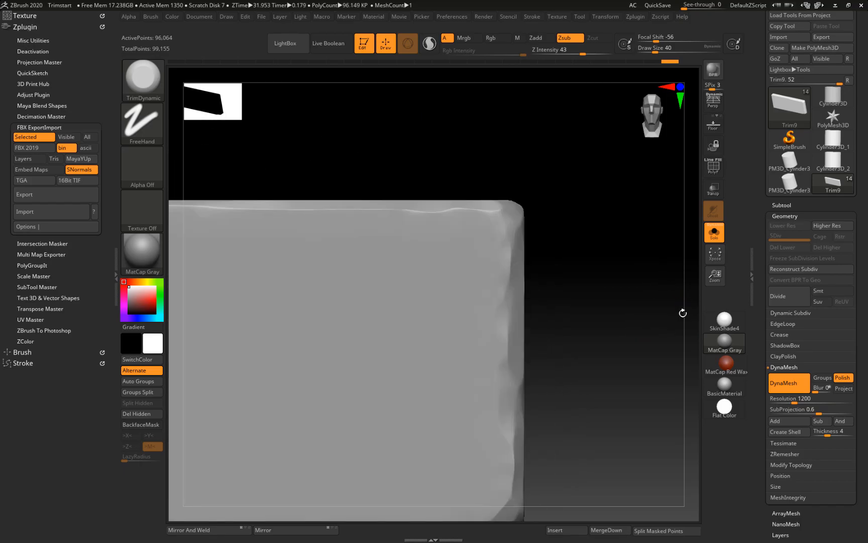
pyautogui.click(842, 380)
# - Chip along the middle of the brick's top front edge with TrimDynamic, remeshing the brick between strokes
pyautogui.keyDown('ctrl'); pyautogui.moveTo(564, 326); pyautogui.dragTo(556, 193, button='right'); pyautogui.keyUp('ctrl')
pyautogui.moveTo(528, 248); pyautogui.dragTo(619, 229, button='right')
pyautogui.moveTo(372, 200)
pyautogui.keyDown('ctrl'); pyautogui.mouseDown(button='right')
pyautogui.moveTo(368, 225)
pyautogui.moveTo(387, 246)
pyautogui.mouseUp(button='right'); pyautogui.keyUp('ctrl')
pyautogui.moveTo(511, 234); pyautogui.dragTo(378, 246)
pyautogui.press('ctrl')
pyautogui.keyDown('ctrl'); pyautogui.moveTo(455, 138); pyautogui.dragTo(387, 196); pyautogui.keyUp('ctrl')
pyautogui.press('shift')
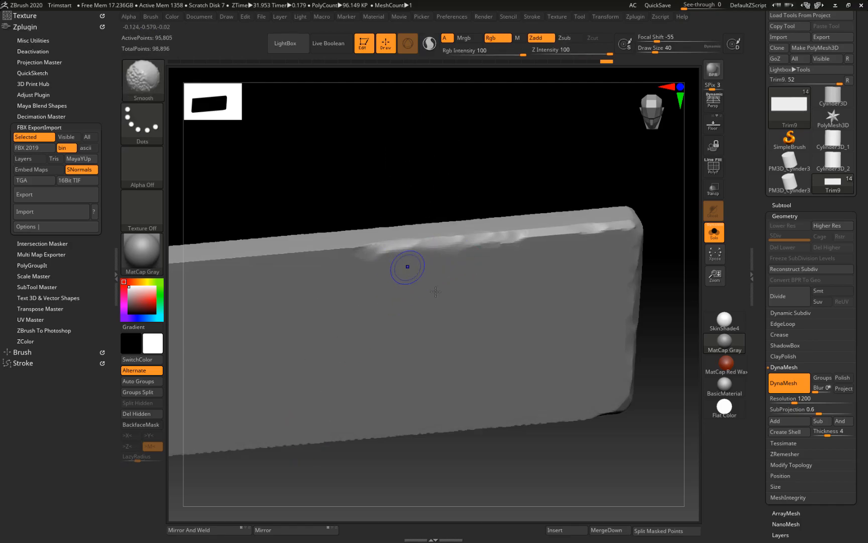
pyautogui.moveTo(422, 250); pyautogui.dragTo(328, 243)
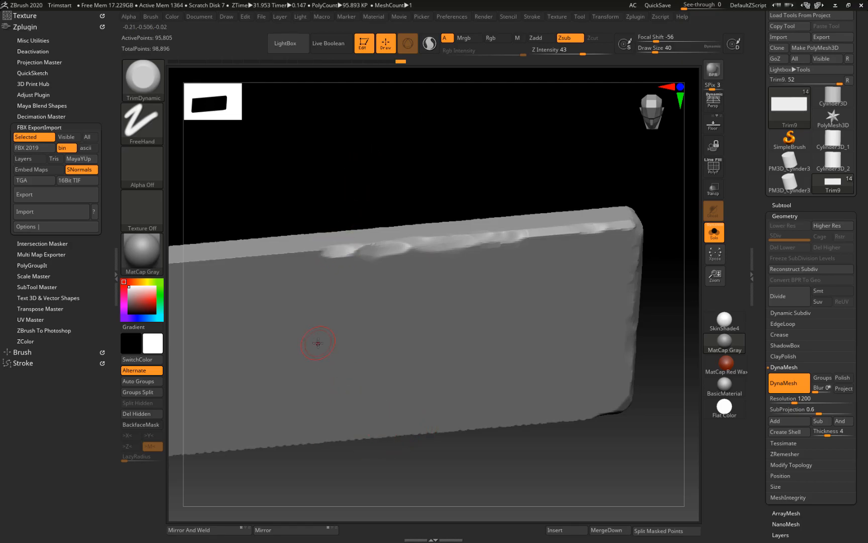
# - Chip the rest of the brick's top front edge and the upper left front edge with TrimDynamic, and remesh the brick
pyautogui.moveTo(280, 189); pyautogui.dragTo(477, 234)
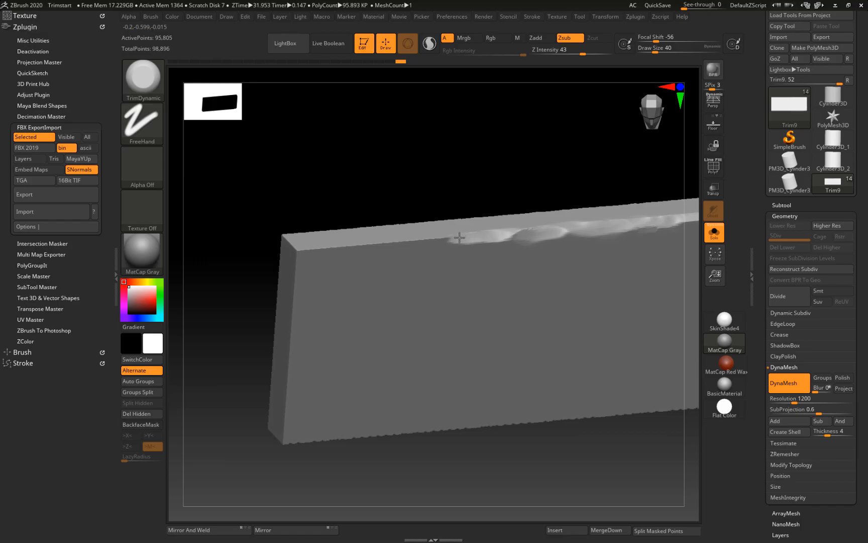
pyautogui.moveTo(379, 244)
pyautogui.mouseDown()
pyautogui.moveTo(257, 244)
pyautogui.moveTo(304, 280)
pyautogui.mouseUp()
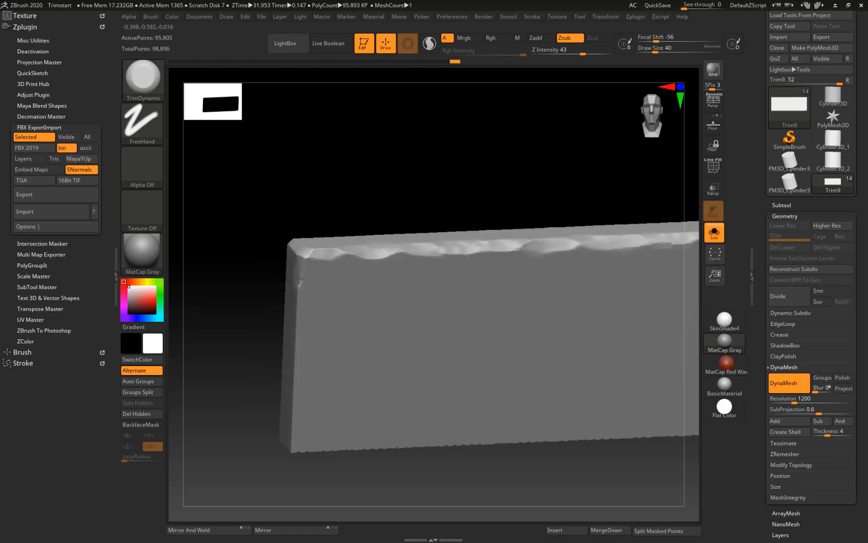
pyautogui.moveTo(297, 358); pyautogui.dragTo(294, 381)
pyautogui.moveTo(272, 306)
pyautogui.mouseDown()
pyautogui.moveTo(255, 260)
pyautogui.moveTo(246, 360)
pyautogui.mouseUp()
pyautogui.keyDown('ctrl'); pyautogui.moveTo(253, 177); pyautogui.dragTo(231, 402); pyautogui.keyUp('ctrl')
pyautogui.moveTo(227, 271); pyautogui.dragTo(229, 317)
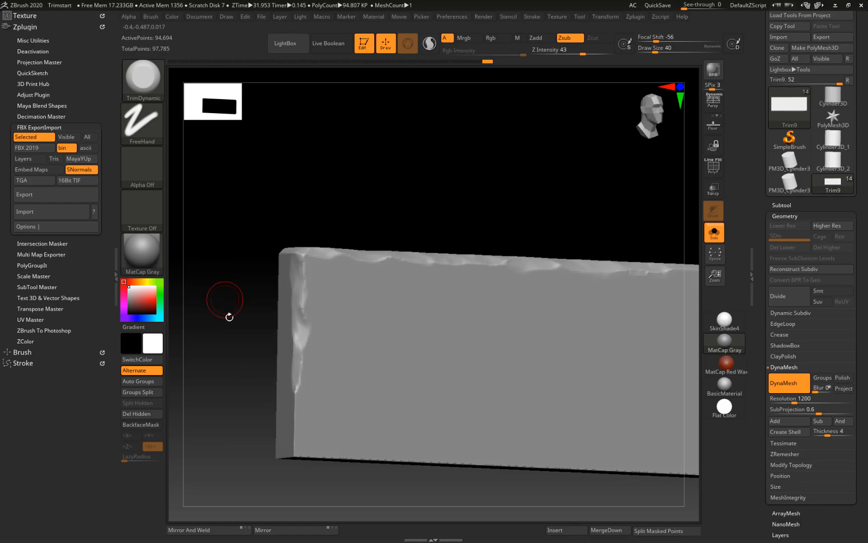
# - Trim the lower part of the brick's left front edge, its lower-left corner and the adjoining start of the bottom edge
pyautogui.moveTo(246, 396); pyautogui.dragTo(293, 399)
pyautogui.moveTo(243, 357); pyautogui.dragTo(242, 379)
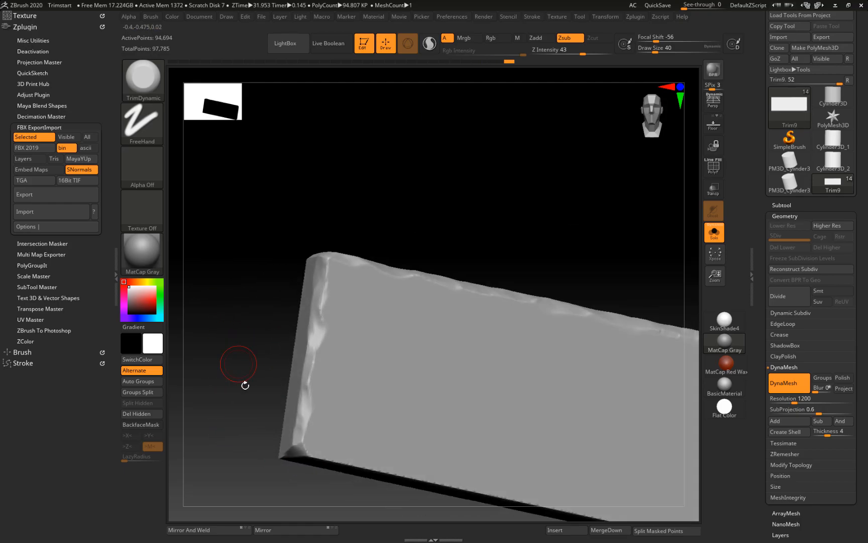
pyautogui.moveTo(252, 436); pyautogui.dragTo(263, 461)
pyautogui.moveTo(248, 399)
pyautogui.mouseDown()
pyautogui.moveTo(228, 300)
pyautogui.moveTo(223, 337)
pyautogui.moveTo(258, 327)
pyautogui.moveTo(279, 305)
pyautogui.mouseUp()
pyautogui.moveTo(282, 258)
pyautogui.mouseDown()
pyautogui.moveTo(251, 252)
pyautogui.moveTo(251, 269)
pyautogui.mouseUp()
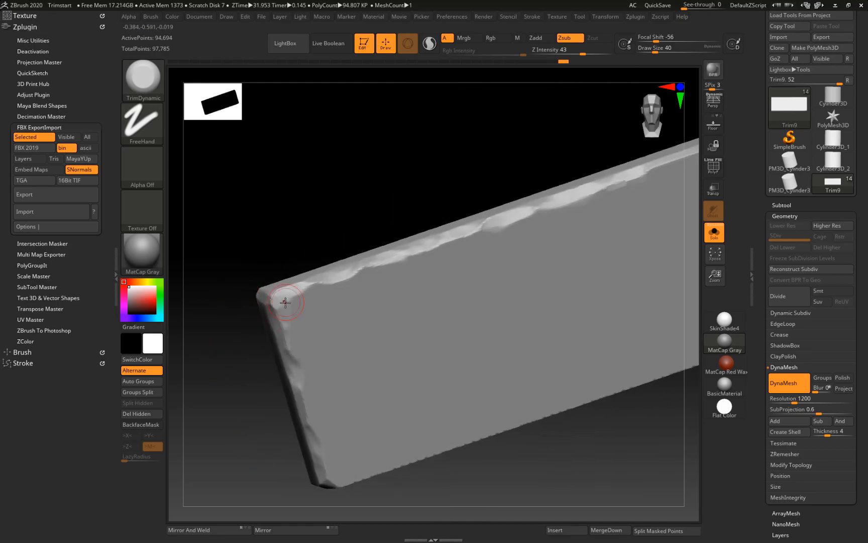
pyautogui.moveTo(246, 418)
pyautogui.mouseDown()
pyautogui.moveTo(236, 413)
pyautogui.moveTo(258, 395)
pyautogui.moveTo(254, 315)
pyautogui.moveTo(291, 303)
pyautogui.mouseUp()
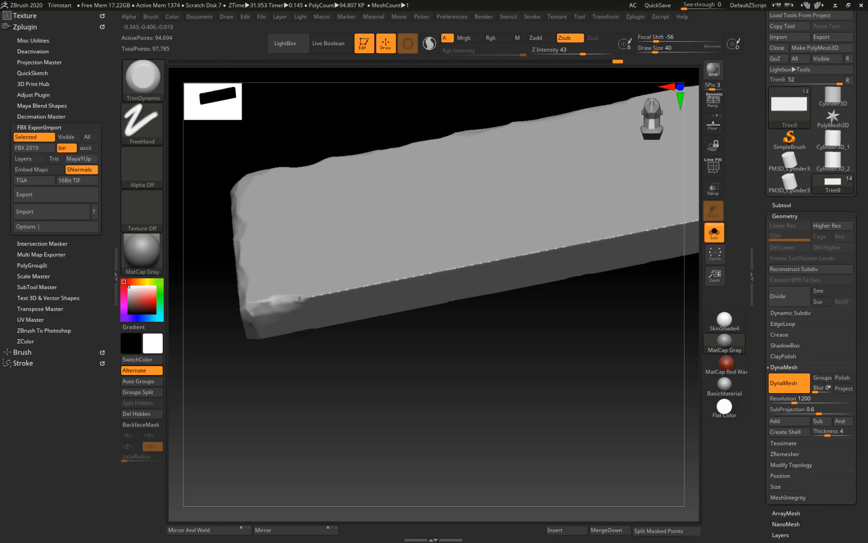
pyautogui.moveTo(361, 406)
pyautogui.mouseDown()
pyautogui.moveTo(325, 432)
pyautogui.moveTo(281, 376)
pyautogui.moveTo(239, 394)
pyautogui.moveTo(242, 319)
pyautogui.mouseUp()
pyautogui.click(142, 81)
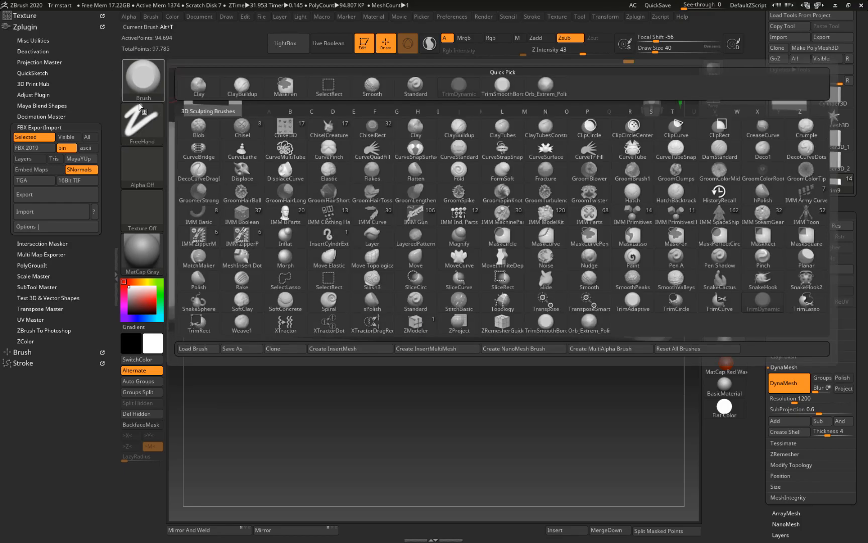
pyautogui.click(143, 77)
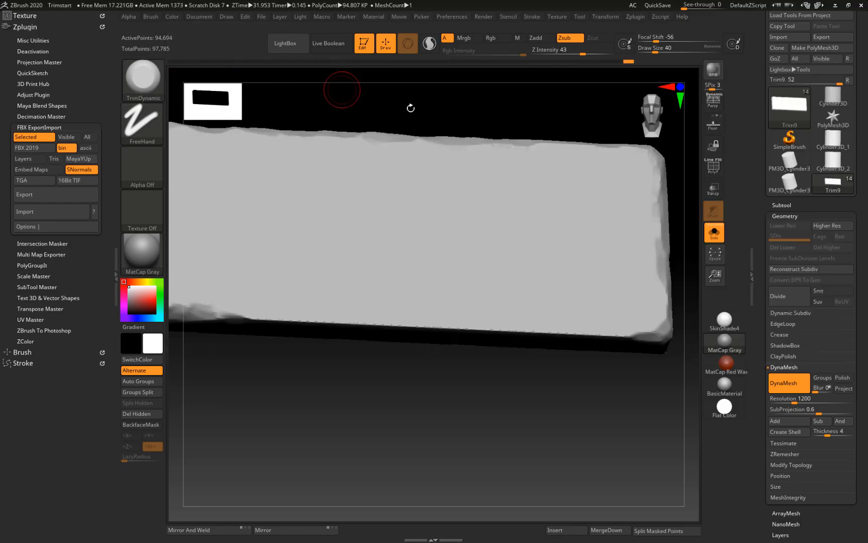
pyautogui.click(146, 81)
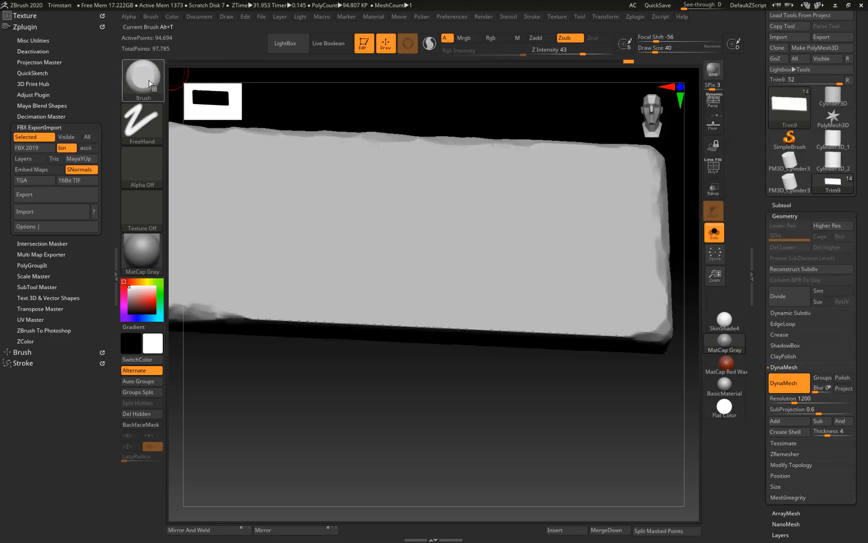
pyautogui.click(151, 83)
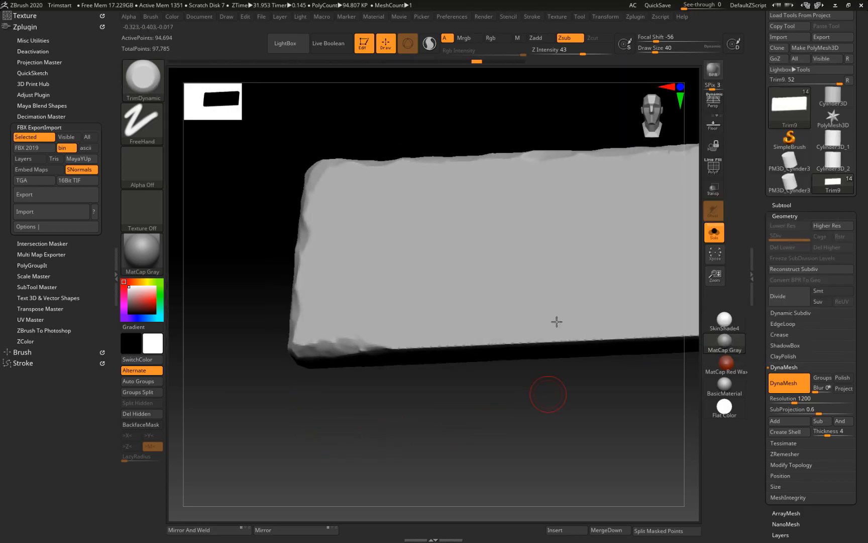
# - Wear the brick's bottom front edge from the lower-right corner to the lower-left corner with TrimDynamic
pyautogui.moveTo(544, 411); pyautogui.dragTo(625, 402)
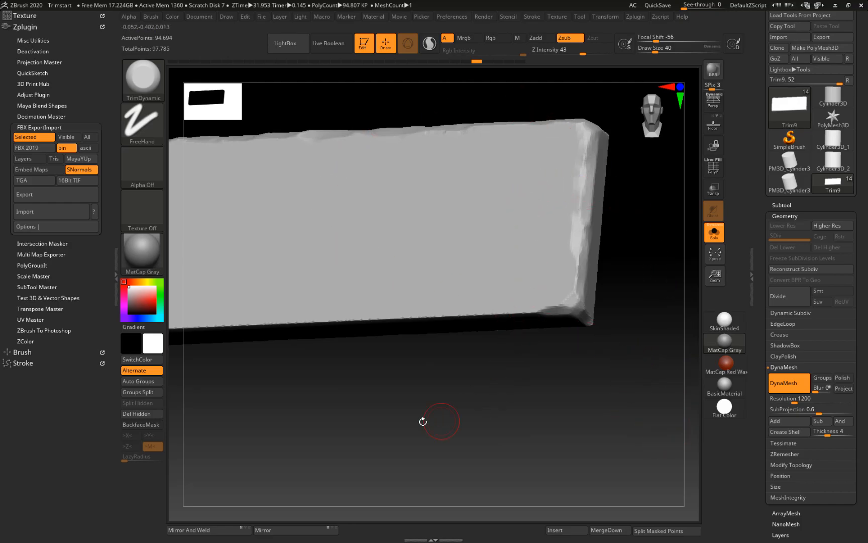
pyautogui.moveTo(434, 420); pyautogui.dragTo(454, 418)
pyautogui.moveTo(548, 310); pyautogui.dragTo(428, 311)
pyautogui.moveTo(427, 310); pyautogui.dragTo(406, 311, button='right')
pyautogui.moveTo(402, 312); pyautogui.dragTo(358, 316)
pyautogui.keyDown('alt'); pyautogui.moveTo(359, 316); pyautogui.dragTo(505, 304, button='right'); pyautogui.keyUp('alt')
pyautogui.moveTo(502, 303)
pyautogui.mouseDown()
pyautogui.moveTo(458, 291)
pyautogui.moveTo(322, 309)
pyautogui.mouseUp()
pyautogui.keyDown('shift'); pyautogui.moveTo(322, 352); pyautogui.dragTo(294, 422, button='right'); pyautogui.keyUp('shift')
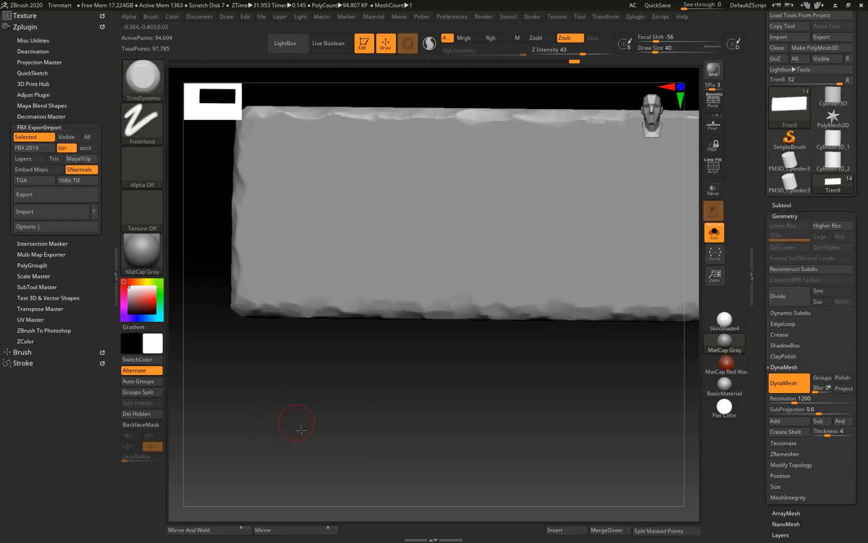
pyautogui.keyDown('alt'); pyautogui.moveTo(696, 118); pyautogui.dragTo(499, 167, button='right'); pyautogui.keyUp('alt')
pyautogui.moveTo(500, 167); pyautogui.dragTo(508, 250)
pyautogui.moveTo(573, 274); pyautogui.dragTo(525, 267, button='right')
pyautogui.moveTo(526, 267); pyautogui.dragTo(527, 341)
pyautogui.moveTo(527, 342); pyautogui.dragTo(326, 281, button='right')
pyautogui.moveTo(327, 281)
pyautogui.mouseDown(button='right')
pyautogui.moveTo(384, 316)
pyautogui.moveTo(459, 500)
pyautogui.moveTo(337, 423)
pyautogui.moveTo(401, 366)
pyautogui.moveTo(404, 327)
pyautogui.moveTo(362, 407)
pyautogui.moveTo(312, 319)
pyautogui.moveTo(321, 271)
pyautogui.mouseUp(button='right')
# - Switch to the Trim8 subtool and remesh it with DynaMesh at a resolution of 1200
pyautogui.press('Down')
pyautogui.press('Up')
pyautogui.press('Down')
pyautogui.press('f')
pyautogui.press('f')
pyautogui.click(776, 401)
pyautogui.write('1200')
pyautogui.press('Return')
pyautogui.click(784, 382)
# - Chip the left half of the Trim8 brick's top front edge with TrimDynamic
pyautogui.moveTo(543, 452); pyautogui.dragTo(538, 437, button='right')
pyautogui.moveTo(344, 234); pyautogui.dragTo(467, 233)
pyautogui.moveTo(271, 288); pyautogui.dragTo(271, 261, button='right')
pyautogui.moveTo(478, 235); pyautogui.dragTo(545, 233)
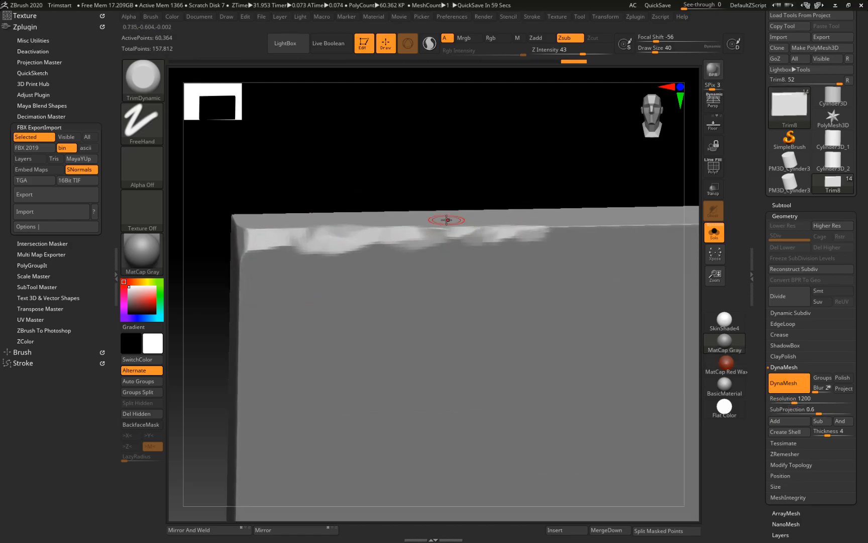
# - Chip the upper part of the Trim8 brick's left front edge down from the corner
pyautogui.keyDown('alt'); pyautogui.moveTo(194, 482); pyautogui.dragTo(227, 400, button='right'); pyautogui.keyUp('alt')
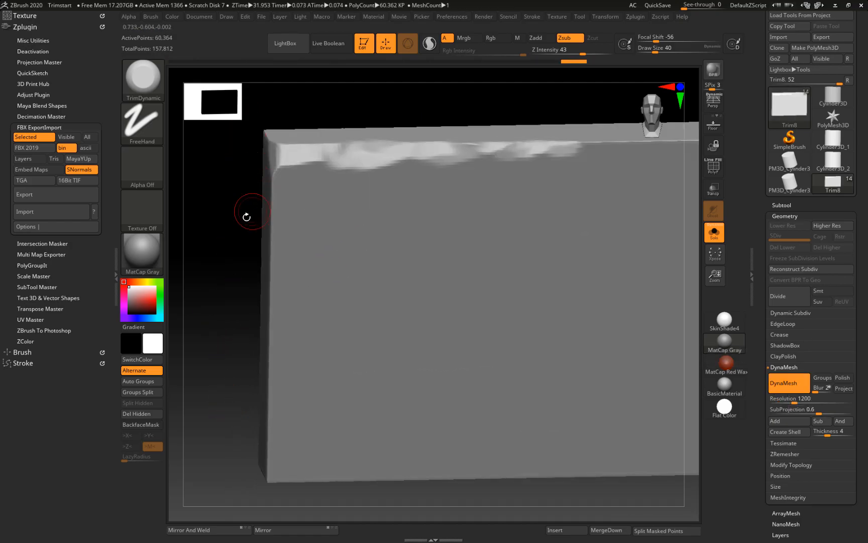
pyautogui.moveTo(219, 228); pyautogui.dragTo(225, 199, button='right')
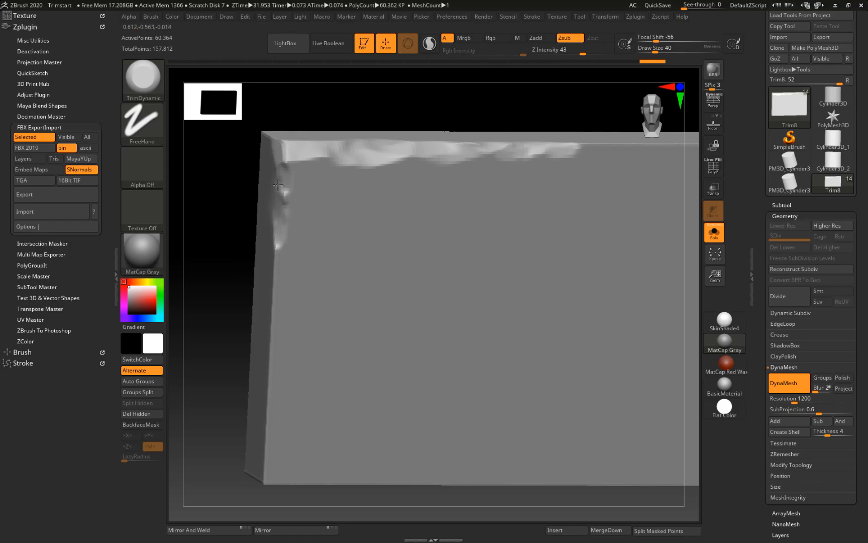
pyautogui.moveTo(281, 140); pyautogui.dragTo(286, 157)
pyautogui.keyDown('alt'); pyautogui.moveTo(234, 362); pyautogui.dragTo(192, 210); pyautogui.keyUp('alt')
pyautogui.moveTo(192, 210)
pyautogui.mouseDown()
pyautogui.moveTo(262, 354)
pyautogui.moveTo(402, 469)
pyautogui.mouseUp()
pyautogui.keyDown('alt'); pyautogui.moveTo(292, 390); pyautogui.dragTo(340, 335); pyautogui.keyUp('alt')
pyautogui.moveTo(424, 300); pyautogui.dragTo(425, 301)
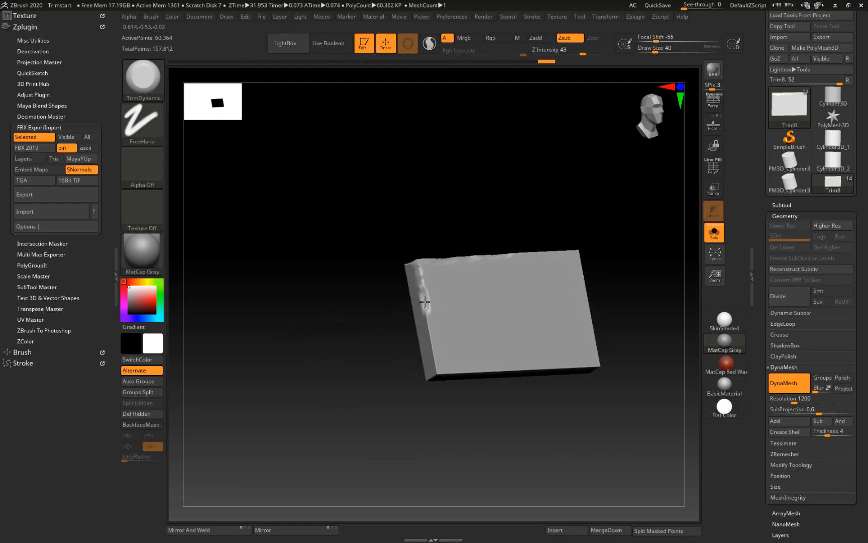
# - Wear the rest of the brick's left front edge, and extend the top edge's chipping to the upper-right corner
pyautogui.moveTo(369, 374); pyautogui.dragTo(302, 371)
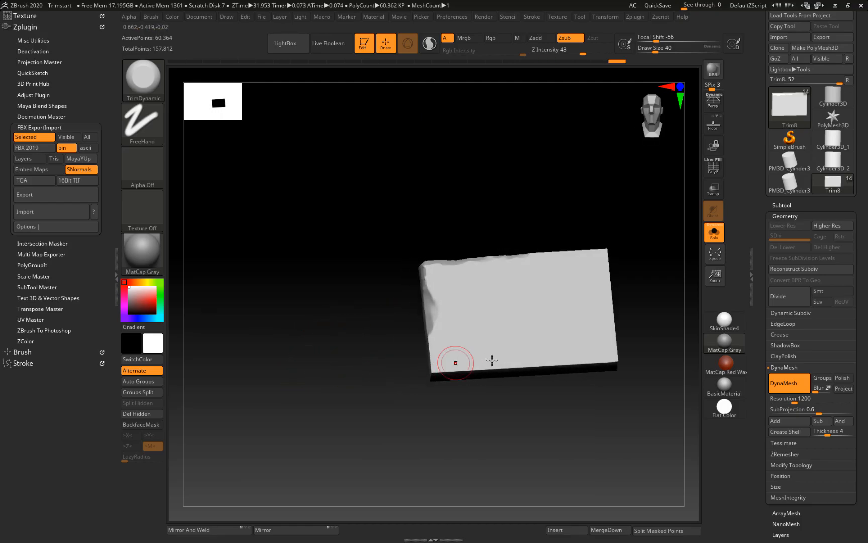
pyautogui.moveTo(316, 279)
pyautogui.keyDown('alt'); pyautogui.mouseDown()
pyautogui.moveTo(307, 397)
pyautogui.moveTo(201, 358)
pyautogui.mouseUp(); pyautogui.keyUp('alt')
pyautogui.moveTo(548, 353)
pyautogui.mouseDown()
pyautogui.moveTo(414, 350)
pyautogui.moveTo(302, 371)
pyautogui.mouseUp()
pyautogui.moveTo(357, 364)
pyautogui.mouseDown()
pyautogui.moveTo(337, 364)
pyautogui.moveTo(323, 309)
pyautogui.mouseUp()
pyautogui.moveTo(283, 374); pyautogui.dragTo(384, 246)
pyautogui.moveTo(472, 247); pyautogui.dragTo(466, 247)
pyautogui.keyDown('alt'); pyautogui.moveTo(454, 208); pyautogui.dragTo(456, 257); pyautogui.keyUp('alt')
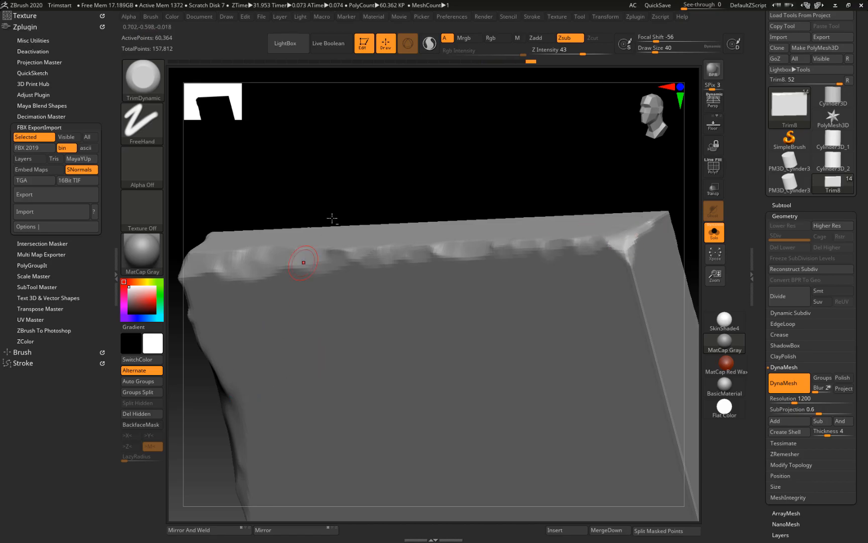
pyautogui.keyDown('alt'); pyautogui.moveTo(323, 229); pyautogui.dragTo(510, 247); pyautogui.keyUp('alt')
# - Chip the Trim8 brick's right and bottom front edges and round off its remaining corners with TrimDynamic
pyautogui.keyDown('alt'); pyautogui.moveTo(593, 242); pyautogui.dragTo(593, 281); pyautogui.keyUp('alt')
pyautogui.moveTo(520, 276); pyautogui.dragTo(535, 332)
pyautogui.keyDown('alt'); pyautogui.moveTo(618, 321); pyautogui.dragTo(618, 281); pyautogui.keyUp('alt')
pyautogui.moveTo(542, 374)
pyautogui.mouseDown()
pyautogui.moveTo(558, 417)
pyautogui.moveTo(618, 391)
pyautogui.mouseUp()
pyautogui.moveTo(562, 404)
pyautogui.mouseDown()
pyautogui.moveTo(532, 419)
pyautogui.moveTo(316, 295)
pyautogui.moveTo(316, 331)
pyautogui.mouseUp()
pyautogui.moveTo(362, 304); pyautogui.dragTo(353, 457)
pyautogui.moveTo(302, 281); pyautogui.dragTo(300, 320)
pyautogui.keyDown('alt'); pyautogui.moveTo(248, 278); pyautogui.dragTo(347, 428); pyautogui.keyUp('alt')
pyautogui.moveTo(395, 459)
pyautogui.keyDown('shift'); pyautogui.mouseDown()
pyautogui.moveTo(318, 387)
pyautogui.moveTo(306, 463)
pyautogui.mouseUp(); pyautogui.keyUp('shift')
pyautogui.keyDown('ctrl'); pyautogui.moveTo(528, 279); pyautogui.dragTo(526, 374, button='right'); pyautogui.keyUp('ctrl')
pyautogui.moveTo(526, 375); pyautogui.dragTo(526, 272)
pyautogui.moveTo(413, 245); pyautogui.dragTo(395, 261)
# - Remesh the Trim8 brick with DynaMesh Polish enabled and Blur set to 0
pyautogui.click(843, 377)
pyautogui.hotkey('ctrl', 'z')
pyautogui.keyDown('ctrl'); pyautogui.moveTo(611, 196); pyautogui.dragTo(613, 221); pyautogui.keyUp('ctrl')
pyautogui.keyDown('alt'); pyautogui.moveTo(515, 479); pyautogui.dragTo(615, 392, button='right'); pyautogui.keyUp('alt')
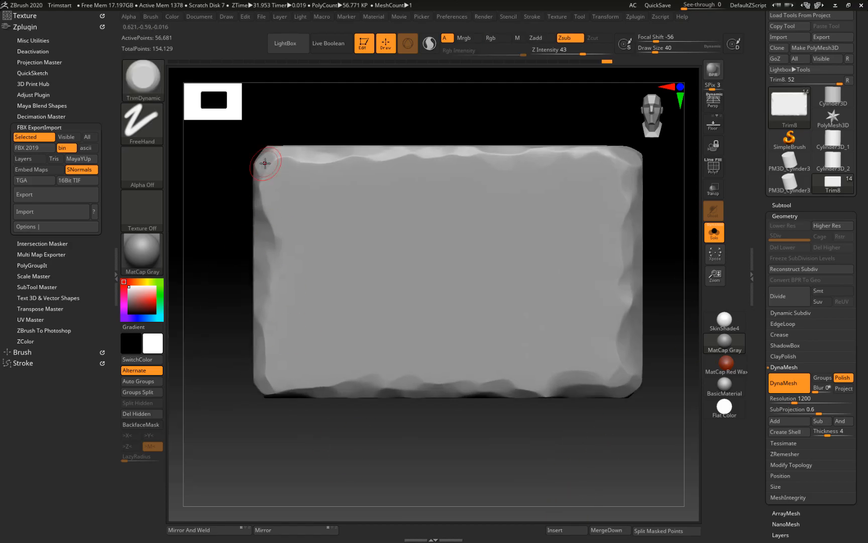
pyautogui.keyDown('ctrl'); pyautogui.moveTo(282, 442); pyautogui.dragTo(293, 380, button='right'); pyautogui.keyUp('ctrl')
# - Switch to the Trim7 subtool and remesh it with DynaMesh at a resolution of 1200
pyautogui.press('Up')
pyautogui.keyDown('alt'); pyautogui.moveTo(527, 271); pyautogui.dragTo(526, 461, button='right'); pyautogui.keyUp('alt')
pyautogui.moveTo(302, 332); pyautogui.dragTo(331, 289)
pyautogui.moveTo(774, 399); pyautogui.dragTo(794, 399)
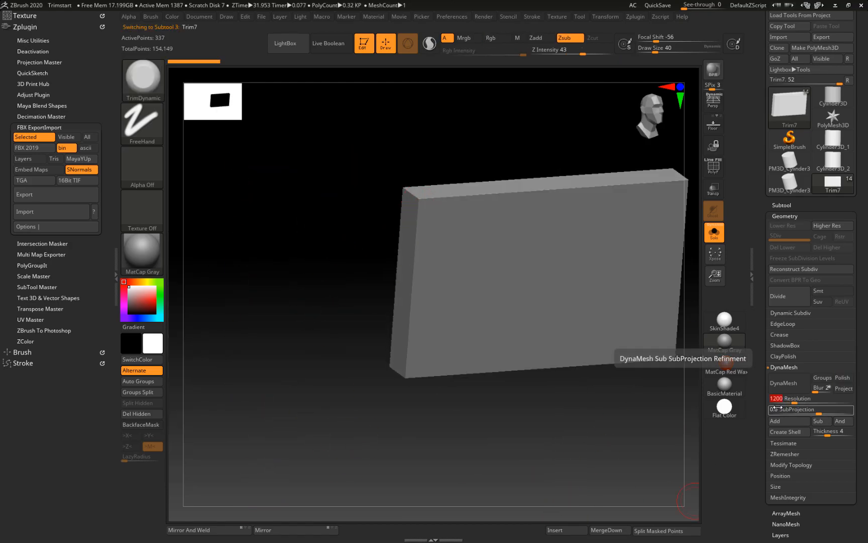
pyautogui.click(784, 382)
# - Chip along the Trim7 brick's left and top front edges with TrimDynamic
pyautogui.keyDown('shift'); pyautogui.moveTo(588, 442); pyautogui.dragTo(548, 433); pyautogui.keyUp('shift')
pyautogui.moveTo(460, 374); pyautogui.dragTo(419, 371)
pyautogui.moveTo(470, 441); pyautogui.dragTo(505, 402)
pyautogui.moveTo(419, 377); pyautogui.dragTo(384, 217)
pyautogui.moveTo(351, 166); pyautogui.dragTo(392, 211)
pyautogui.moveTo(346, 191)
pyautogui.mouseDown()
pyautogui.moveTo(401, 203)
pyautogui.moveTo(457, 186)
pyautogui.mouseUp()
pyautogui.moveTo(450, 188); pyautogui.dragTo(497, 176)
# - Wear the Trim7 brick's remaining front edges and corners with TrimDynamic
pyautogui.keyDown('shift'); pyautogui.moveTo(351, 155); pyautogui.dragTo(366, 175); pyautogui.keyUp('shift')
pyautogui.moveTo(352, 402)
pyautogui.mouseDown()
pyautogui.moveTo(378, 343)
pyautogui.moveTo(317, 423)
pyautogui.moveTo(382, 367)
pyautogui.mouseUp()
pyautogui.moveTo(500, 354); pyautogui.dragTo(478, 346)
pyautogui.moveTo(422, 418); pyautogui.dragTo(442, 402)
pyautogui.moveTo(465, 367); pyautogui.dragTo(364, 405)
pyautogui.keyDown('shift'); pyautogui.moveTo(362, 452); pyautogui.dragTo(351, 447); pyautogui.keyUp('shift')
pyautogui.keyDown('alt'); pyautogui.moveTo(362, 452); pyautogui.dragTo(379, 422); pyautogui.keyUp('alt')
pyautogui.moveTo(355, 404); pyautogui.dragTo(302, 419)
pyautogui.moveTo(445, 279); pyautogui.dragTo(462, 347)
pyautogui.moveTo(457, 338)
pyautogui.mouseDown()
pyautogui.moveTo(465, 372)
pyautogui.moveTo(497, 251)
pyautogui.mouseUp()
pyautogui.moveTo(432, 258); pyautogui.dragTo(402, 254)
pyautogui.moveTo(417, 259); pyautogui.dragTo(373, 250)
# - Set DynaMesh Blur to 0, enable Polish, and remesh the Trim7 brick
pyautogui.moveTo(822, 388); pyautogui.dragTo(784, 402)
pyautogui.click(842, 377)
pyautogui.keyDown('ctrl'); pyautogui.moveTo(503, 412); pyautogui.dragTo(523, 432); pyautogui.keyUp('ctrl')
# - Trim more wear into the remeshed Trim7 brick's left front edge and upper-left corner
pyautogui.moveTo(352, 425)
pyautogui.mouseDown()
pyautogui.moveTo(277, 425)
pyautogui.moveTo(327, 418)
pyautogui.moveTo(467, 451)
pyautogui.mouseUp()
pyautogui.moveTo(397, 301); pyautogui.dragTo(397, 331)
pyautogui.keyDown('ctrl'); pyautogui.moveTo(331, 455); pyautogui.dragTo(352, 401, button='right'); pyautogui.keyUp('ctrl')
pyautogui.moveTo(386, 331); pyautogui.dragTo(382, 277)
pyautogui.keyDown('ctrl'); pyautogui.moveTo(384, 301); pyautogui.dragTo(388, 282, button='right'); pyautogui.keyUp('ctrl')
pyautogui.moveTo(389, 292)
pyautogui.mouseDown()
pyautogui.moveTo(398, 258)
pyautogui.moveTo(427, 243)
pyautogui.mouseUp()
pyautogui.keyDown('ctrl'); pyautogui.moveTo(408, 246); pyautogui.dragTo(403, 342, button='right'); pyautogui.keyUp('ctrl')
pyautogui.moveTo(403, 348); pyautogui.dragTo(402, 342)
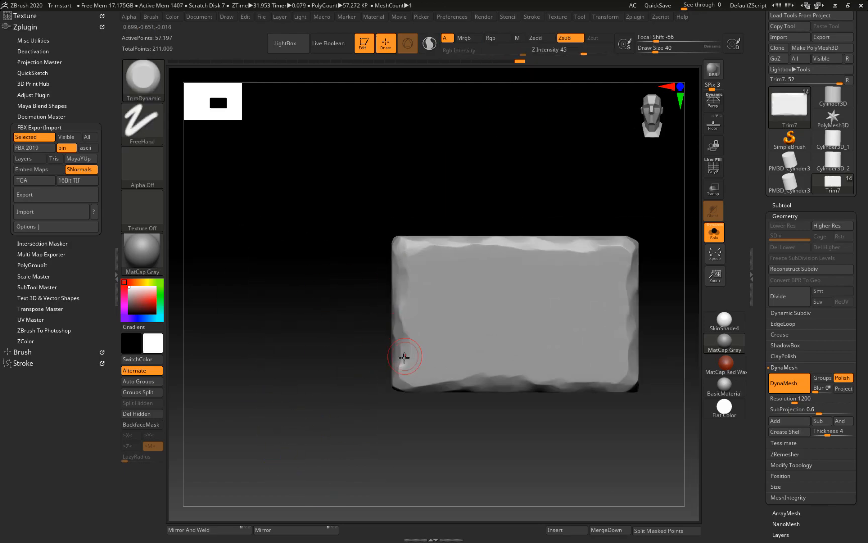
# - Trim the Trim7 brick's lower-right corner and the middle of its top front edge
pyautogui.moveTo(626, 382); pyautogui.dragTo(618, 352)
pyautogui.moveTo(352, 452)
pyautogui.mouseDown()
pyautogui.moveTo(347, 412)
pyautogui.moveTo(343, 434)
pyautogui.mouseUp()
pyautogui.moveTo(343, 236); pyautogui.dragTo(346, 286)
pyautogui.moveTo(565, 309); pyautogui.dragTo(577, 305)
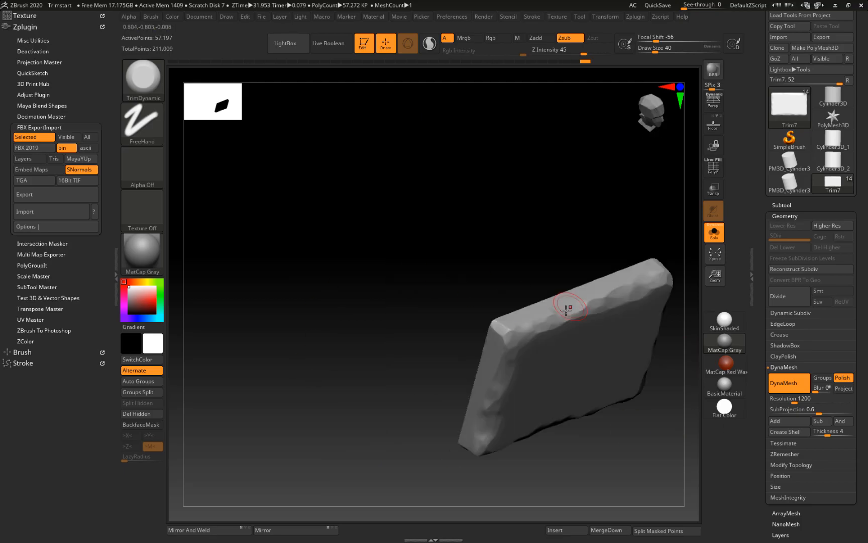
pyautogui.keyDown('shift'); pyautogui.moveTo(405, 229); pyautogui.dragTo(382, 362); pyautogui.keyUp('shift')
# - Switch to the Trim6 subtool and remesh it with DynaMesh at resolution 1200 and Blur 0
pyautogui.press('Up')
pyautogui.click(796, 399)
pyautogui.write('1200')
pyautogui.press('Tab')
pyautogui.press('f')
# - Chip the Trim6 brick's upper-left corner and left front edge with TrimDynamic
pyautogui.keyDown('ctrl'); pyautogui.moveTo(537, 357); pyautogui.dragTo(303, 204, button='right'); pyautogui.keyUp('ctrl')
pyautogui.moveTo(303, 203); pyautogui.dragTo(312, 246)
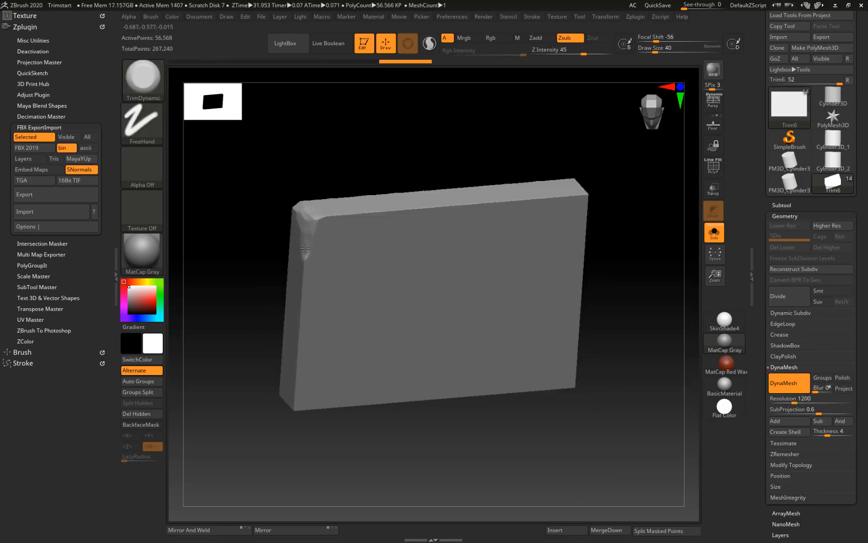
pyautogui.moveTo(312, 246); pyautogui.dragTo(304, 269, button='right')
pyautogui.moveTo(305, 269); pyautogui.dragTo(301, 328)
pyautogui.moveTo(301, 328); pyautogui.dragTo(272, 407, button='right')
# - Wear the Trim6 brick's bottom and right front edges with TrimDynamic
pyautogui.moveTo(289, 413); pyautogui.dragTo(576, 455)
pyautogui.moveTo(603, 445); pyautogui.dragTo(572, 447, button='right')
pyautogui.moveTo(573, 447); pyautogui.dragTo(597, 307)
pyautogui.moveTo(641, 231); pyautogui.dragTo(623, 251, button='right')
# - Chip along the Trim6 brick's top front edge up to its upper-left corner
pyautogui.moveTo(623, 251)
pyautogui.mouseDown()
pyautogui.moveTo(614, 263)
pyautogui.moveTo(489, 196)
pyautogui.mouseUp()
pyautogui.moveTo(339, 186); pyautogui.dragTo(314, 193, button='right')
pyautogui.moveTo(427, 151); pyautogui.dragTo(386, 130)
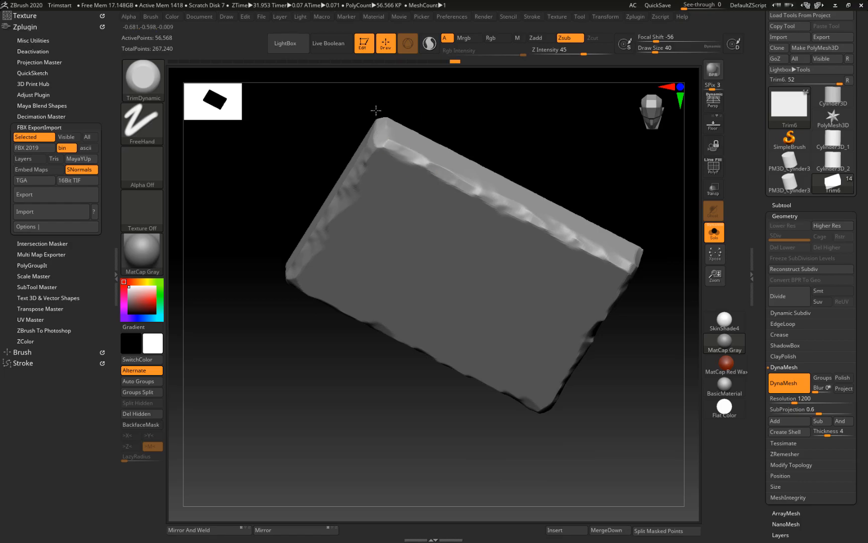
pyautogui.keyDown('shift'); pyautogui.moveTo(302, 241); pyautogui.dragTo(277, 299, button='right'); pyautogui.keyUp('shift')
# - Touch up the Trim6 brick's worn edges and corners, and remesh it with DynaMesh Polish enabled
pyautogui.moveTo(577, 479); pyautogui.dragTo(548, 417, button='right')
pyautogui.moveTo(540, 377)
pyautogui.mouseDown()
pyautogui.moveTo(533, 412)
pyautogui.moveTo(523, 402)
pyautogui.mouseUp()
pyautogui.keyDown('ctrl'); pyautogui.moveTo(503, 392); pyautogui.dragTo(351, 313, button='right'); pyautogui.keyUp('ctrl')
pyautogui.moveTo(531, 387); pyautogui.dragTo(533, 329)
pyautogui.moveTo(562, 327)
pyautogui.mouseDown(button='right')
pyautogui.moveTo(329, 400)
pyautogui.moveTo(352, 282)
pyautogui.mouseUp(button='right')
pyautogui.moveTo(465, 258); pyautogui.dragTo(450, 246)
pyautogui.moveTo(342, 221)
pyautogui.mouseDown(button='right')
pyautogui.moveTo(300, 236)
pyautogui.moveTo(507, 385)
pyautogui.moveTo(242, 355)
pyautogui.moveTo(253, 330)
pyautogui.moveTo(336, 330)
pyautogui.moveTo(290, 256)
pyautogui.moveTo(295, 316)
pyautogui.mouseUp(button='right')
pyautogui.keyDown('ctrl'); pyautogui.moveTo(294, 316); pyautogui.dragTo(276, 475); pyautogui.keyUp('ctrl')
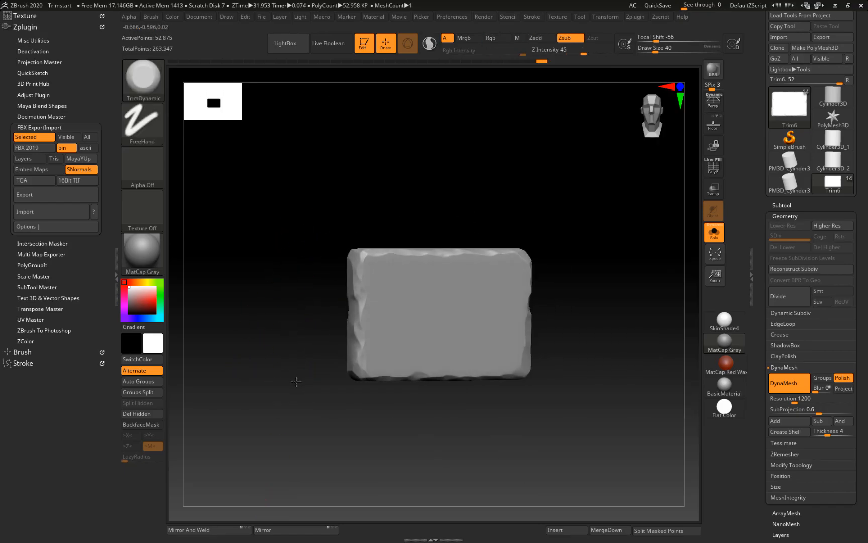
# - Select the Trim5 brick subtool and remesh it with DynaMesh at resolution 1200
pyautogui.press('Up')
pyautogui.click(775, 398)
pyautogui.click(790, 402)
pyautogui.write('1')
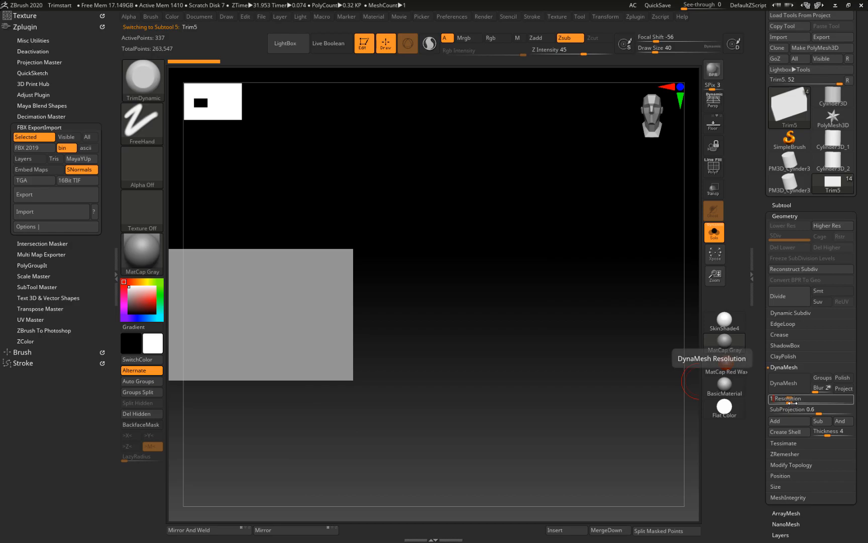
pyautogui.press('Return')
pyautogui.click(788, 383)
# - Chip along the Trim5 brick's right front edge with TrimDynamic
pyautogui.moveTo(488, 331); pyautogui.dragTo(395, 296, button='right')
pyautogui.keyDown('alt'); pyautogui.moveTo(394, 296); pyautogui.dragTo(557, 306, button='right'); pyautogui.keyUp('alt')
pyautogui.moveTo(475, 230); pyautogui.dragTo(504, 292)
pyautogui.moveTo(510, 221); pyautogui.dragTo(503, 269)
pyautogui.moveTo(337, 422); pyautogui.dragTo(299, 339, button='right')
pyautogui.moveTo(472, 262); pyautogui.dragTo(475, 304)
pyautogui.moveTo(442, 397); pyautogui.dragTo(402, 327, button='right')
pyautogui.moveTo(475, 359); pyautogui.dragTo(480, 377)
# - Wear the Trim5 brick's bottom front edge and both lower corners with TrimDynamic
pyautogui.moveTo(442, 331); pyautogui.dragTo(460, 349, button='right')
pyautogui.moveTo(460, 362); pyautogui.dragTo(452, 375)
pyautogui.moveTo(452, 374)
pyautogui.mouseDown(button='right')
pyautogui.moveTo(455, 352)
pyautogui.moveTo(442, 370)
pyautogui.mouseUp(button='right')
pyautogui.moveTo(442, 370); pyautogui.dragTo(387, 397)
pyautogui.keyDown('alt'); pyautogui.moveTo(387, 397); pyautogui.dragTo(522, 309, button='right'); pyautogui.keyUp('alt')
pyautogui.moveTo(523, 309); pyautogui.dragTo(488, 329)
pyautogui.moveTo(337, 238); pyautogui.dragTo(360, 271)
pyautogui.moveTo(472, 338); pyautogui.dragTo(326, 405)
pyautogui.moveTo(321, 442); pyautogui.dragTo(287, 414)
# - Wear the Trim5 brick's left front edge and its adjoining corners with TrimDynamic
pyautogui.keyDown('shift'); pyautogui.moveTo(290, 408); pyautogui.dragTo(236, 390, button='right'); pyautogui.keyUp('shift')
pyautogui.moveTo(283, 389); pyautogui.dragTo(278, 241)
pyautogui.moveTo(266, 171); pyautogui.dragTo(269, 200, button='right')
pyautogui.moveTo(269, 200); pyautogui.dragTo(284, 199)
pyautogui.moveTo(258, 254)
pyautogui.mouseDown(button='right')
pyautogui.moveTo(260, 322)
pyautogui.moveTo(258, 302)
pyautogui.mouseUp(button='right')
pyautogui.moveTo(318, 393); pyautogui.dragTo(303, 379)
pyautogui.moveTo(256, 357)
pyautogui.mouseDown(button='right')
pyautogui.moveTo(231, 372)
pyautogui.moveTo(226, 417)
pyautogui.mouseUp(button='right')
# - Chip along the Trim5 brick's top front edge and finish its upper-left corner
pyautogui.moveTo(599, 233)
pyautogui.mouseDown()
pyautogui.moveTo(465, 240)
pyautogui.moveTo(384, 230)
pyautogui.mouseUp()
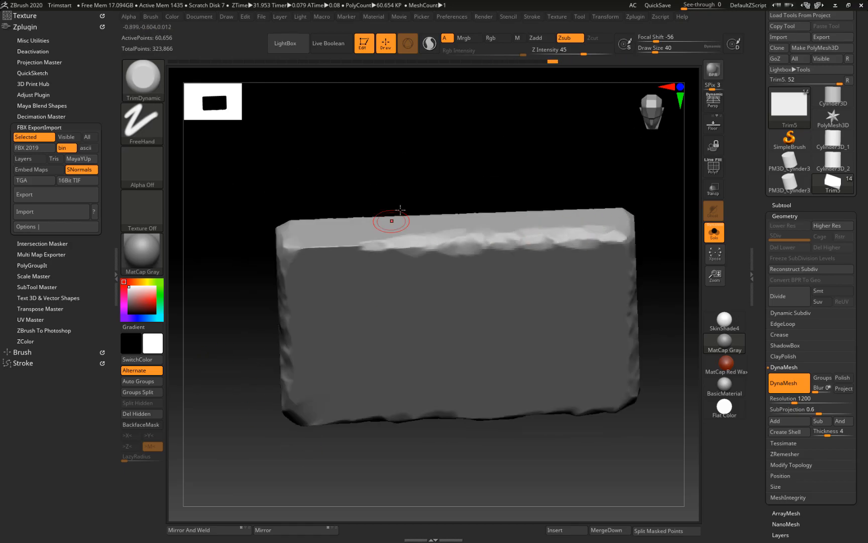
pyautogui.moveTo(264, 221); pyautogui.dragTo(274, 234, button='right')
pyautogui.moveTo(399, 237); pyautogui.dragTo(314, 250)
pyautogui.keyDown('ctrl'); pyautogui.moveTo(253, 333); pyautogui.dragTo(256, 376, button='right'); pyautogui.keyUp('ctrl')
pyautogui.moveTo(322, 244); pyautogui.dragTo(347, 243)
pyautogui.moveTo(282, 302); pyautogui.dragTo(284, 266, button='right')
pyautogui.moveTo(477, 230); pyautogui.dragTo(486, 253)
pyautogui.moveTo(281, 251)
pyautogui.mouseDown(button='right')
pyautogui.moveTo(291, 284)
pyautogui.moveTo(262, 426)
pyautogui.moveTo(261, 378)
pyautogui.mouseUp(button='right')
pyautogui.moveTo(292, 262); pyautogui.dragTo(291, 294)
# - Select the Trim4 brick subtool and remesh it with DynaMesh at resolution 1200
pyautogui.press('Down')
pyautogui.click(781, 205)
pyautogui.moveTo(653, 340); pyautogui.dragTo(325, 457, button='right')
pyautogui.press('f')
pyautogui.press('f')
pyautogui.click(781, 205)
pyautogui.click(784, 216)
pyautogui.click(780, 403)
pyautogui.write('1200')
pyautogui.click(802, 389)
# - Wear the Trim4 brick's front edges and corners with TrimDynamic, chipping along its top and right edges
pyautogui.moveTo(558, 416); pyautogui.dragTo(411, 291, button='right')
pyautogui.moveTo(445, 143)
pyautogui.mouseDown(button='right')
pyautogui.moveTo(417, 140)
pyautogui.moveTo(364, 172)
pyautogui.moveTo(521, 172)
pyautogui.mouseUp(button='right')
pyautogui.keyDown('ctrl'); pyautogui.moveTo(411, 153); pyautogui.dragTo(545, 211, button='right'); pyautogui.keyUp('ctrl')
pyautogui.moveTo(545, 211); pyautogui.dragTo(433, 98)
pyautogui.moveTo(433, 98); pyautogui.dragTo(426, 187, button='right')
pyautogui.moveTo(426, 187); pyautogui.dragTo(440, 166)
pyautogui.moveTo(440, 167)
pyautogui.mouseDown(button='right')
pyautogui.moveTo(484, 210)
pyautogui.moveTo(291, 223)
pyautogui.moveTo(546, 330)
pyautogui.moveTo(452, 265)
pyautogui.moveTo(467, 262)
pyautogui.moveTo(466, 249)
pyautogui.moveTo(414, 259)
pyautogui.moveTo(345, 384)
pyautogui.moveTo(417, 302)
pyautogui.moveTo(481, 252)
pyautogui.moveTo(297, 251)
pyautogui.moveTo(306, 374)
pyautogui.moveTo(321, 310)
pyautogui.moveTo(262, 423)
pyautogui.moveTo(330, 295)
pyautogui.moveTo(330, 430)
pyautogui.moveTo(453, 440)
pyautogui.moveTo(450, 447)
pyautogui.mouseUp(button='right')
pyautogui.keyDown('alt'); pyautogui.moveTo(400, 418); pyautogui.dragTo(338, 473, button='right'); pyautogui.keyUp('alt')
pyautogui.moveTo(563, 215); pyautogui.dragTo(530, 215)
pyautogui.moveTo(347, 213); pyautogui.dragTo(380, 215)
pyautogui.moveTo(384, 216); pyautogui.dragTo(411, 215)
pyautogui.moveTo(614, 236)
pyautogui.mouseDown()
pyautogui.moveTo(631, 281)
pyautogui.moveTo(623, 316)
pyautogui.moveTo(607, 314)
pyautogui.mouseUp()
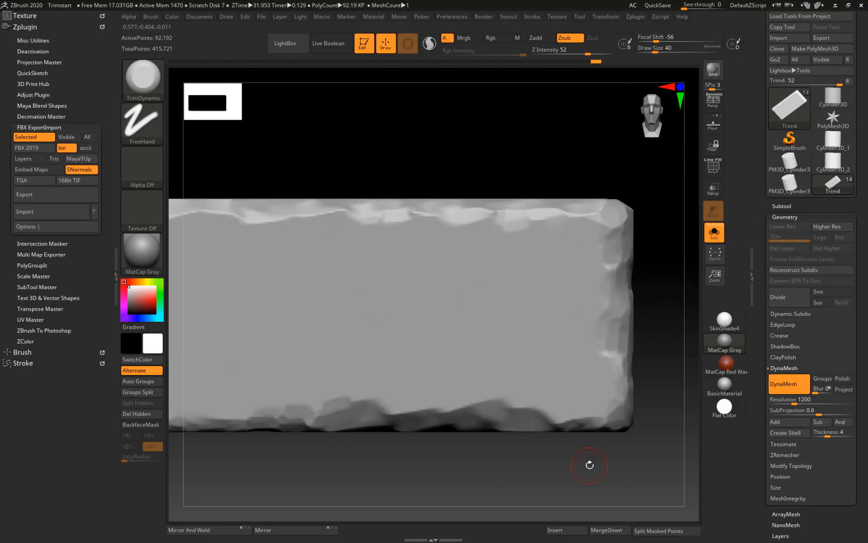
pyautogui.keyDown('ctrl'); pyautogui.moveTo(590, 464); pyautogui.dragTo(277, 291, button='right'); pyautogui.keyUp('ctrl')
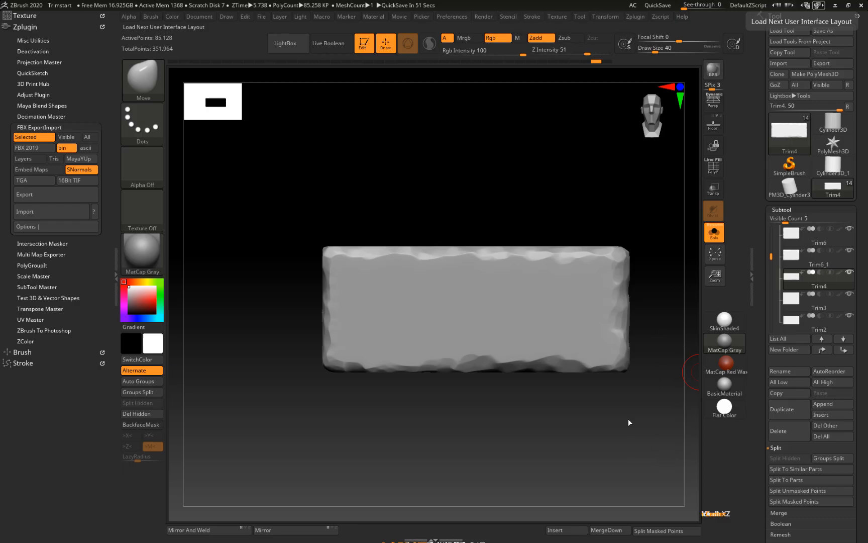
# - Turn off Solo mode and duplicate the lower row's leftmost brick Trim6_1 and the upper row's right-end brick Trim7
pyautogui.moveTo(647, 428); pyautogui.dragTo(450, 184, button='right')
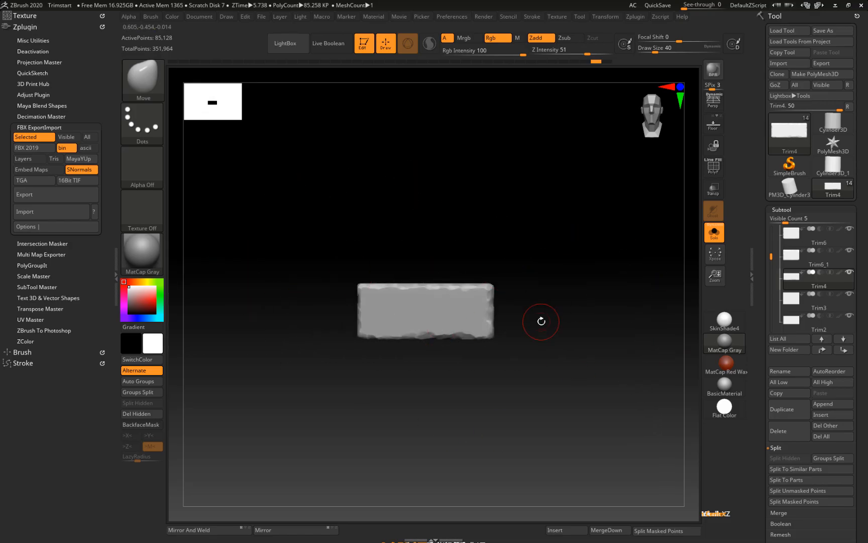
pyautogui.click(714, 232)
pyautogui.keyDown('ctrl'); pyautogui.moveTo(607, 397); pyautogui.dragTo(645, 304, button='right'); pyautogui.keyUp('ctrl')
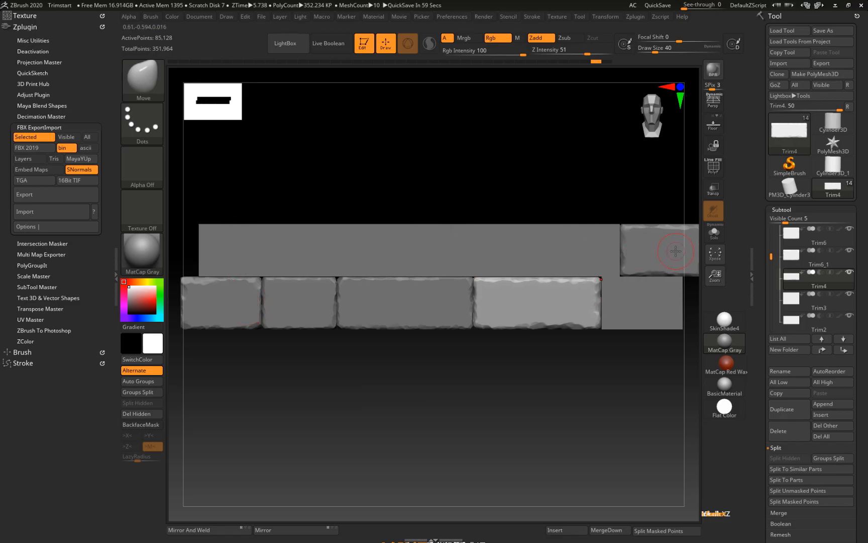
pyautogui.keyDown('alt'); pyautogui.click(652, 302); pyautogui.keyUp('alt')
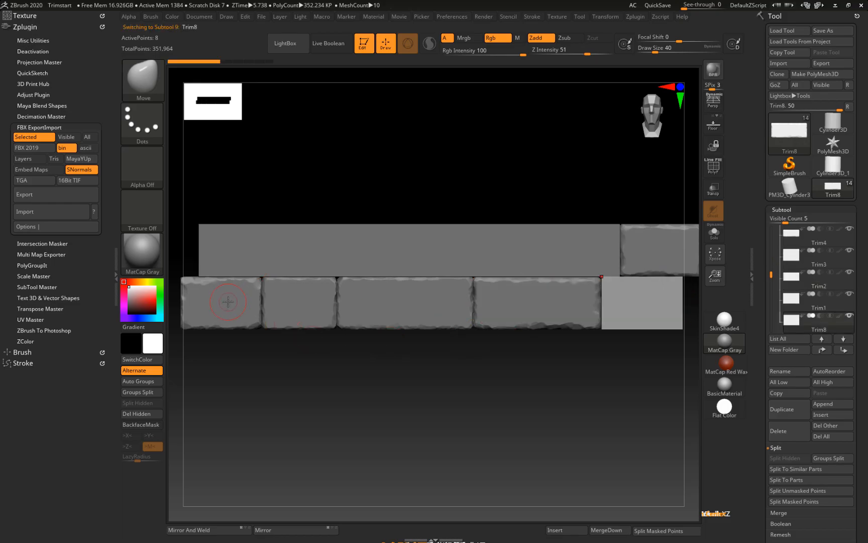
pyautogui.keyDown('alt'); pyautogui.click(227, 301); pyautogui.keyUp('alt')
pyautogui.press('ctrl')
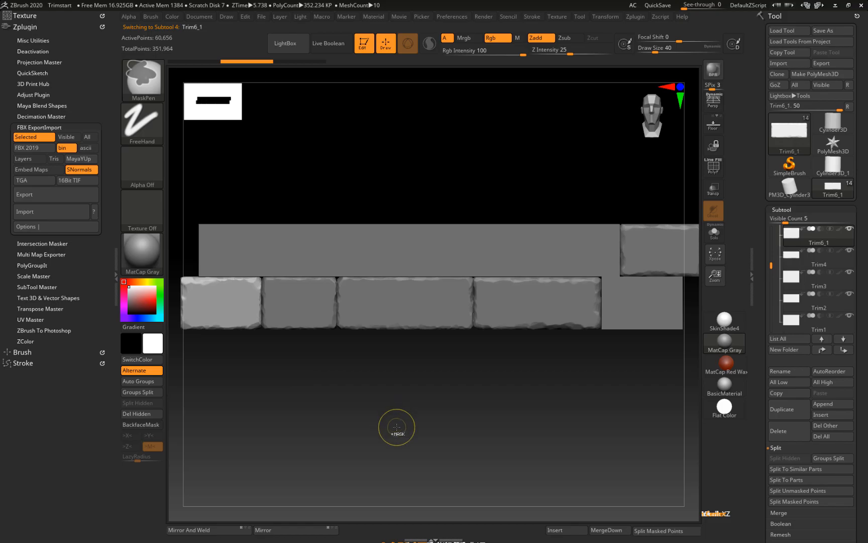
pyautogui.hotkey('ctrl', 'shift', 'd')
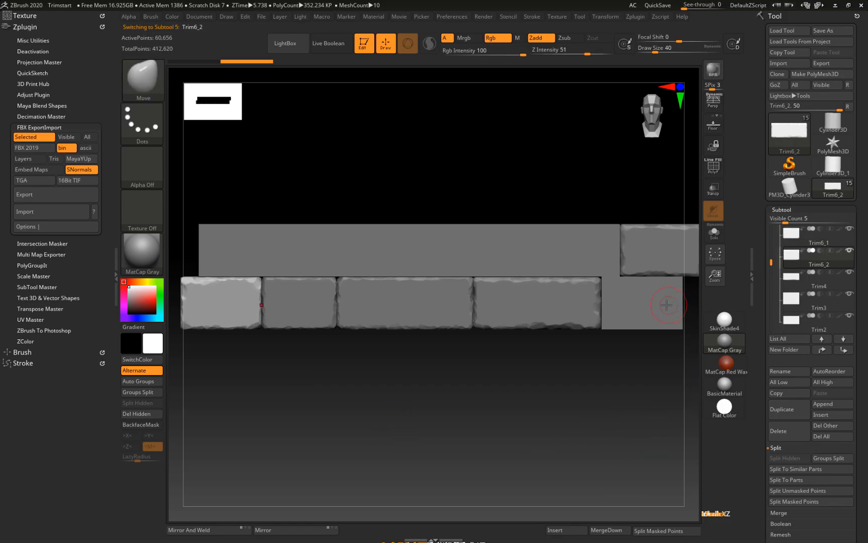
pyautogui.keyDown('alt'); pyautogui.click(662, 253); pyautogui.keyUp('alt')
pyautogui.hotkey('ctrl', 'shift', 'd')
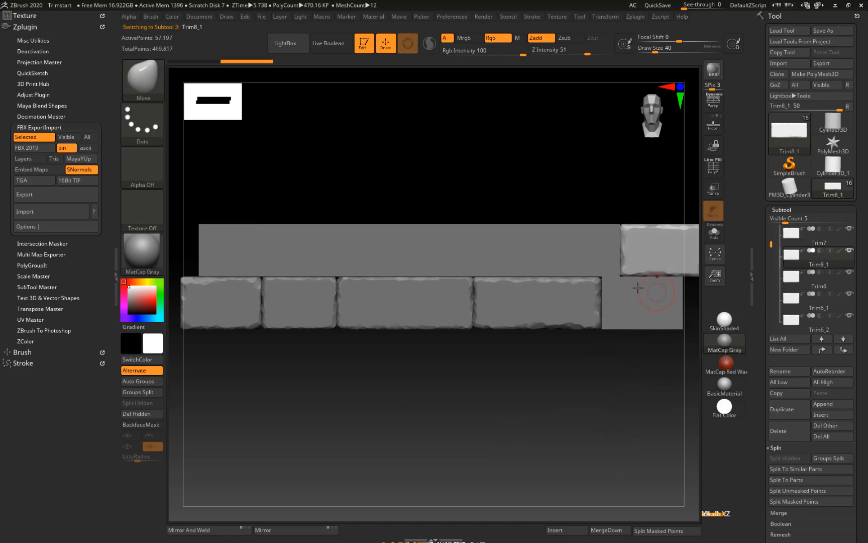
# - Select the plain Trim8 placeholder brick and turn on transparent display for the other bricks
pyautogui.keyDown('alt'); pyautogui.click(644, 312); pyautogui.keyUp('alt')
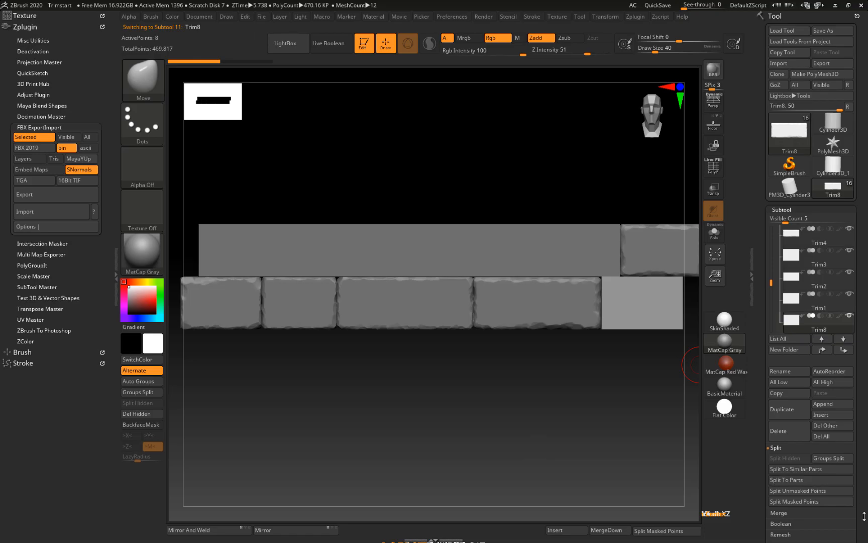
pyautogui.click(795, 446)
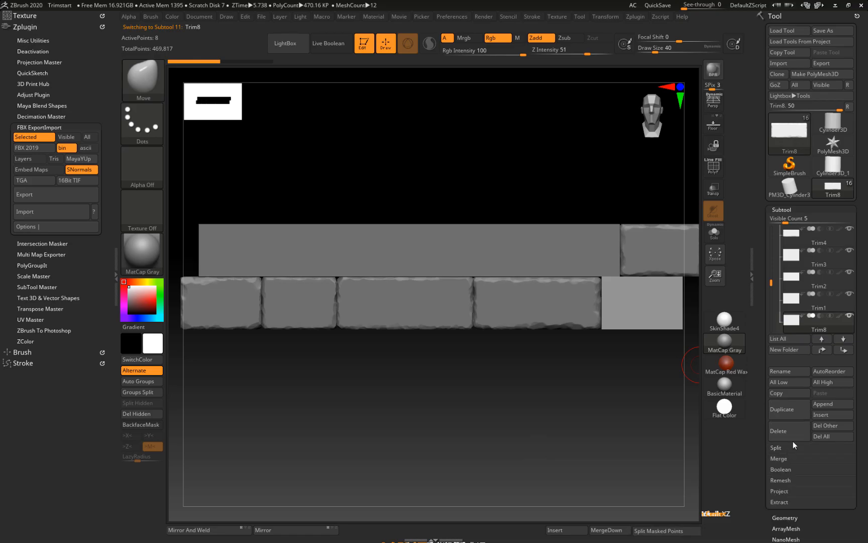
pyautogui.click(781, 210)
pyautogui.hotkey('shift', 'f')
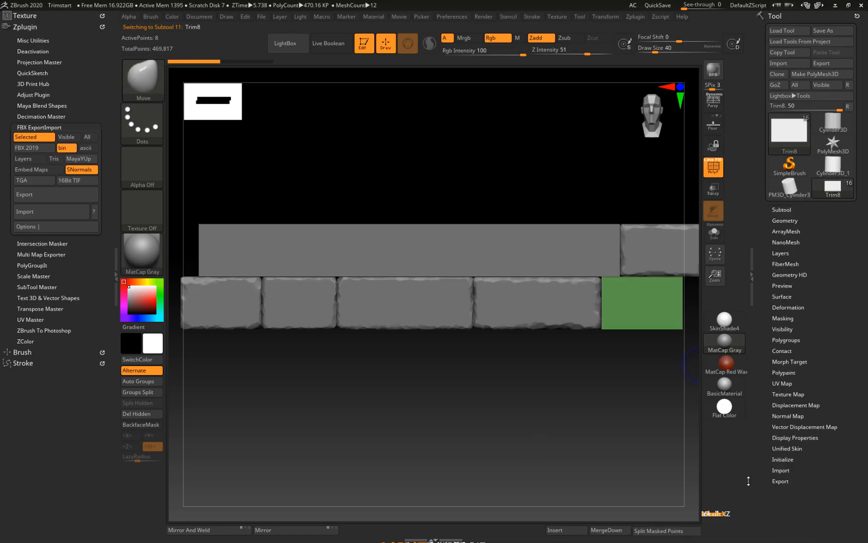
pyautogui.hotkey('shift', 'f')
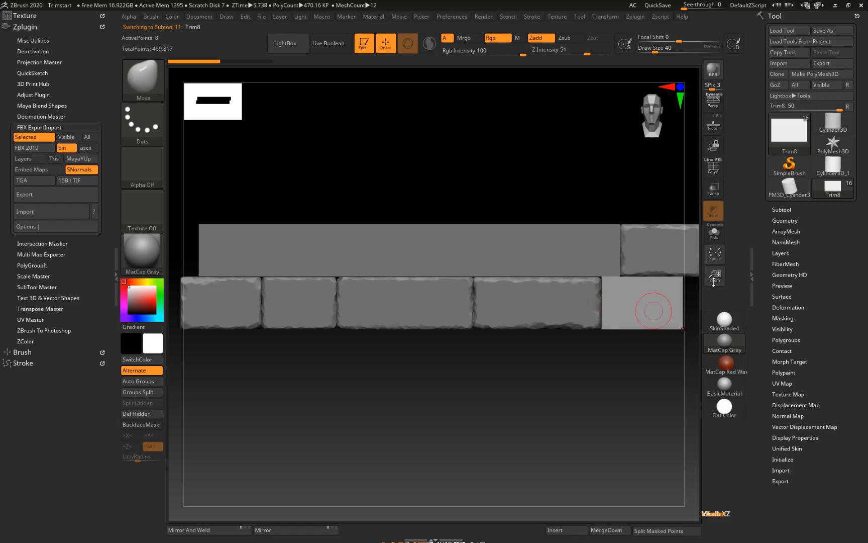
pyautogui.click(712, 188)
pyautogui.keyDown('alt'); pyautogui.moveTo(565, 416); pyautogui.dragTo(585, 417); pyautogui.keyUp('alt')
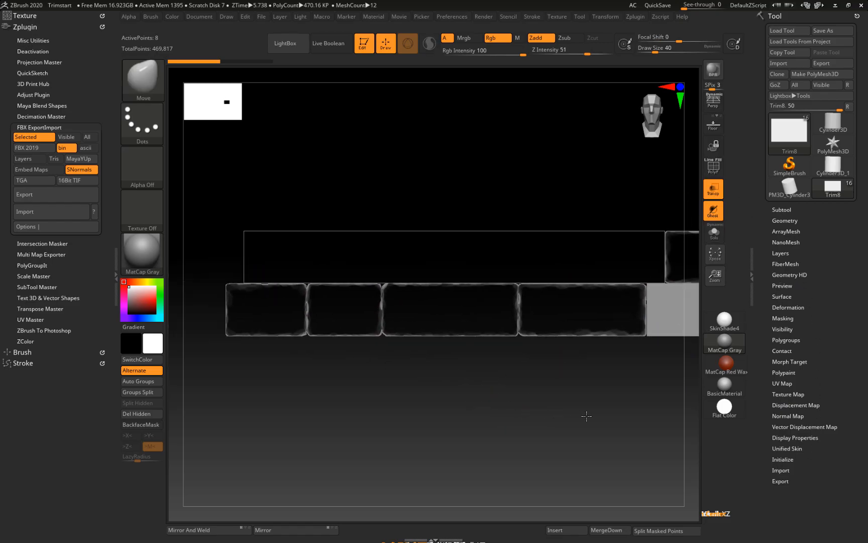
# - Move the Trim6_1 brick to the lower row's right end and the Trim7 brick to the upper row's left end
pyautogui.keyDown('alt'); pyautogui.click(278, 308); pyautogui.keyUp('alt')
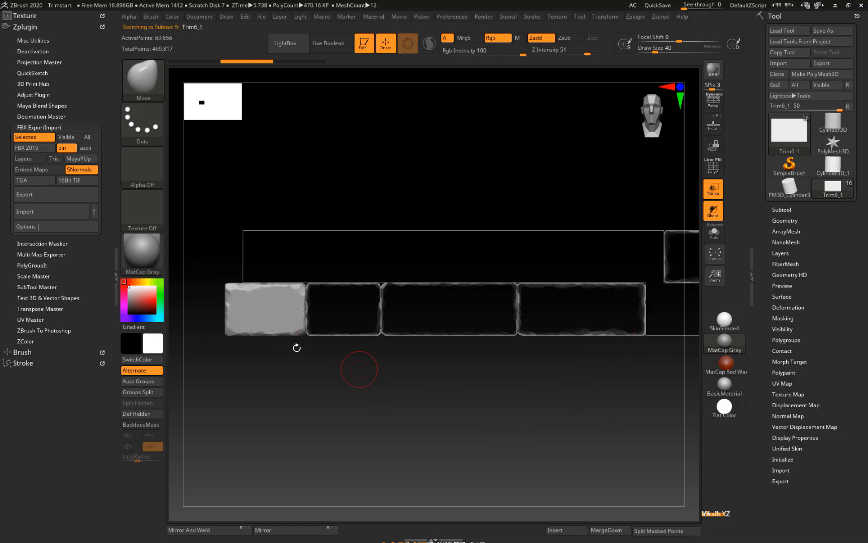
pyautogui.press('w')
pyautogui.moveTo(431, 440); pyautogui.dragTo(867, 460)
pyautogui.click(681, 259)
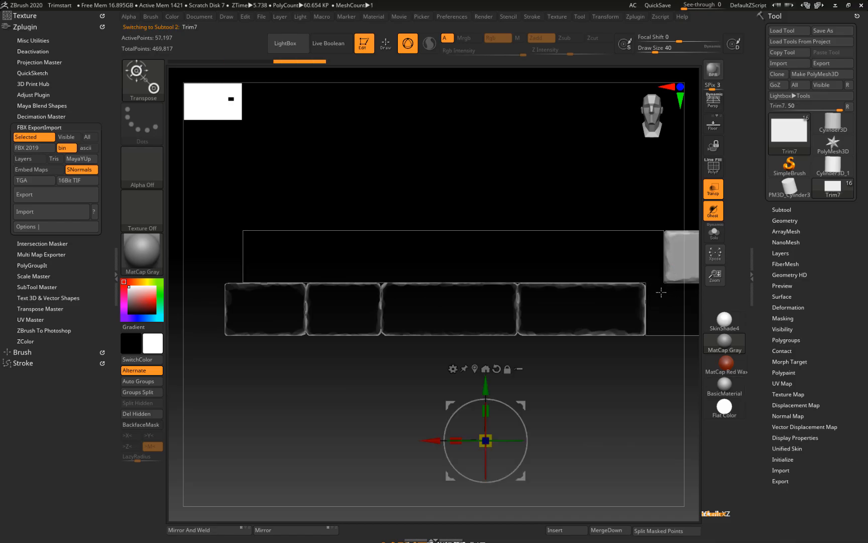
pyautogui.moveTo(433, 440); pyautogui.dragTo(5, 442)
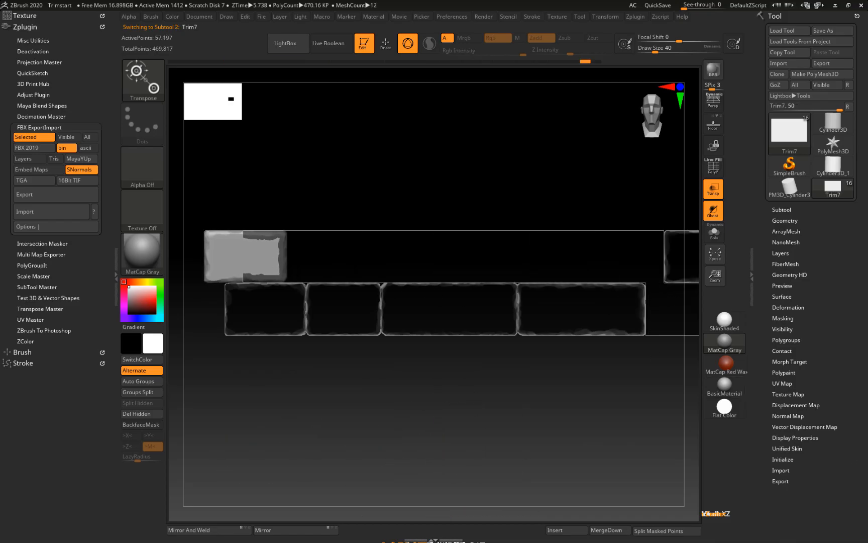
# - Copy the Trim8 placeholder's X position, 0.76745, to the Trim6_1 brick
pyautogui.keyDown('alt'); pyautogui.moveTo(644, 400); pyautogui.dragTo(535, 411); pyautogui.keyUp('alt')
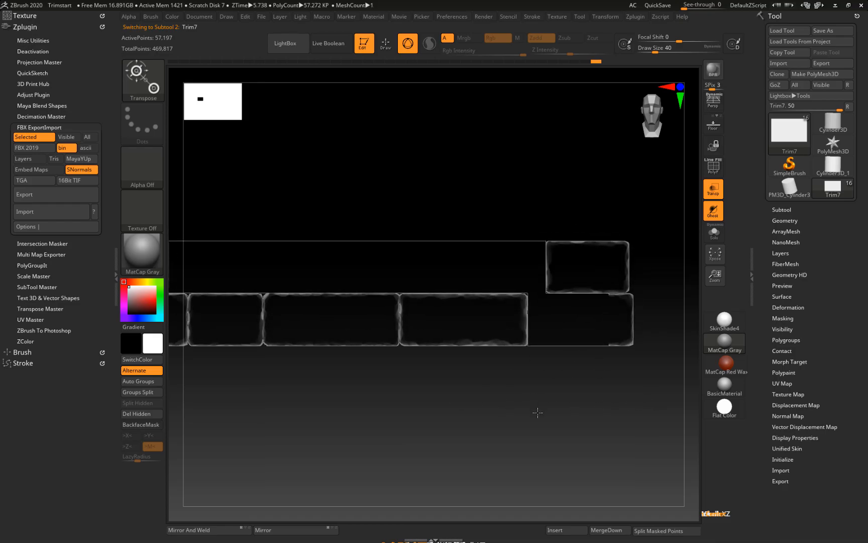
pyautogui.click(549, 320)
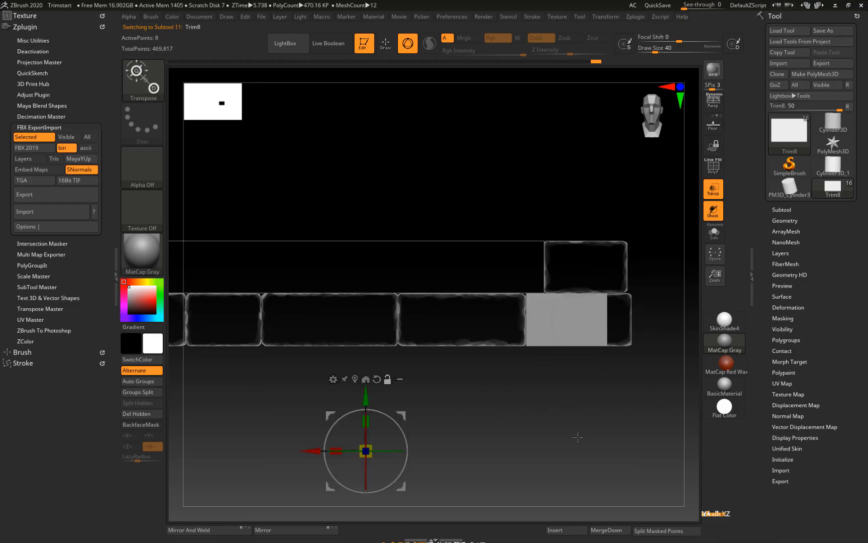
pyautogui.click(786, 220)
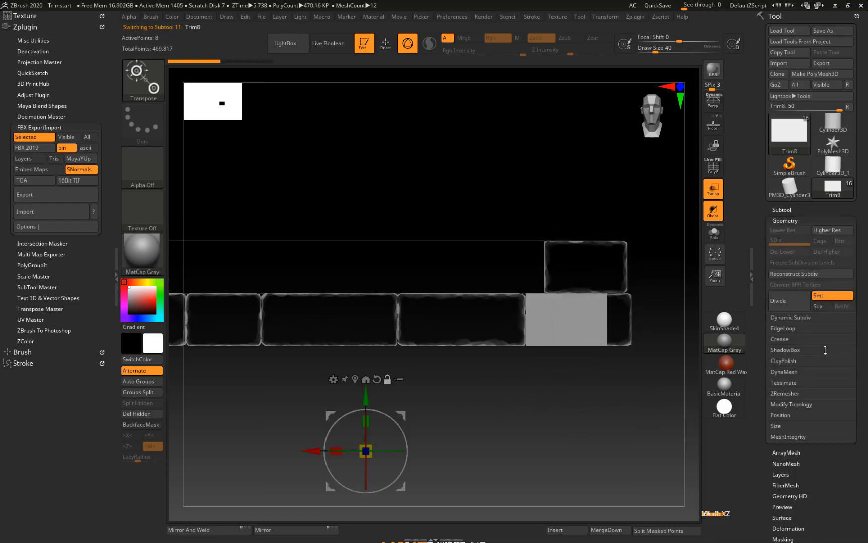
pyautogui.click(787, 415)
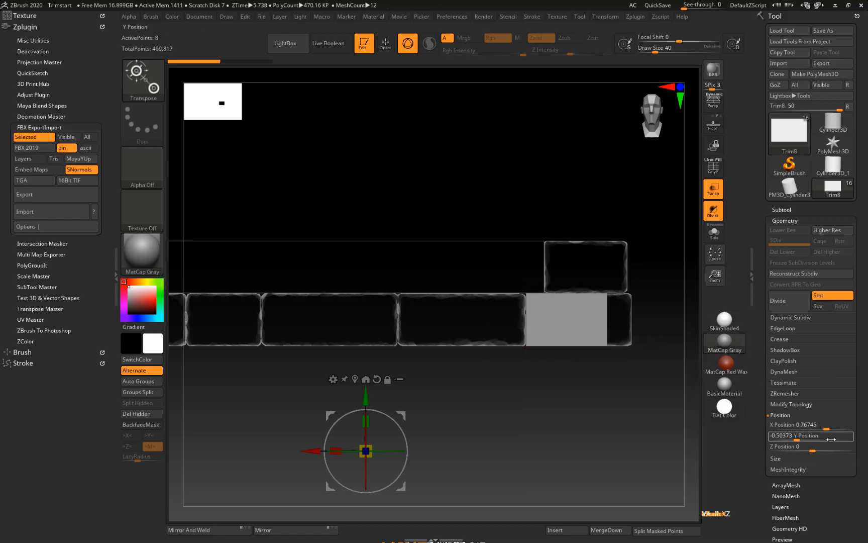
pyautogui.click(806, 425)
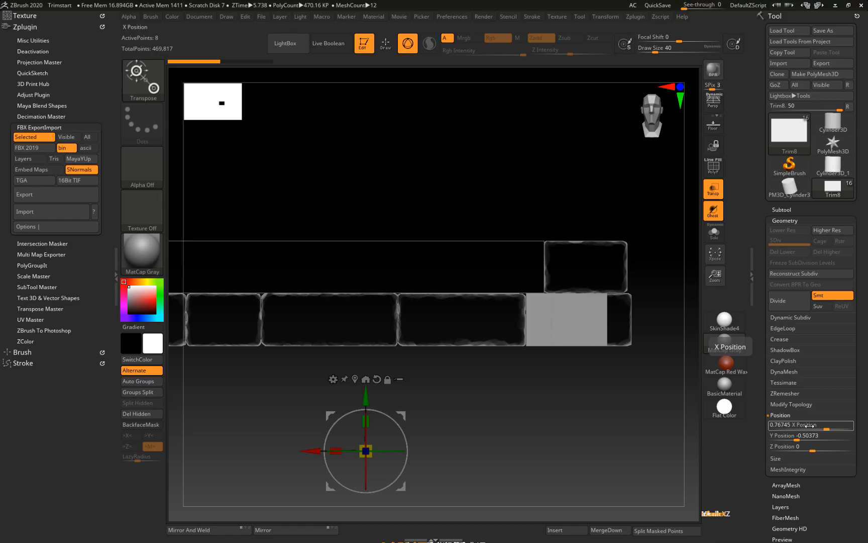
pyautogui.keyDown('alt'); pyautogui.click(623, 321); pyautogui.keyUp('alt')
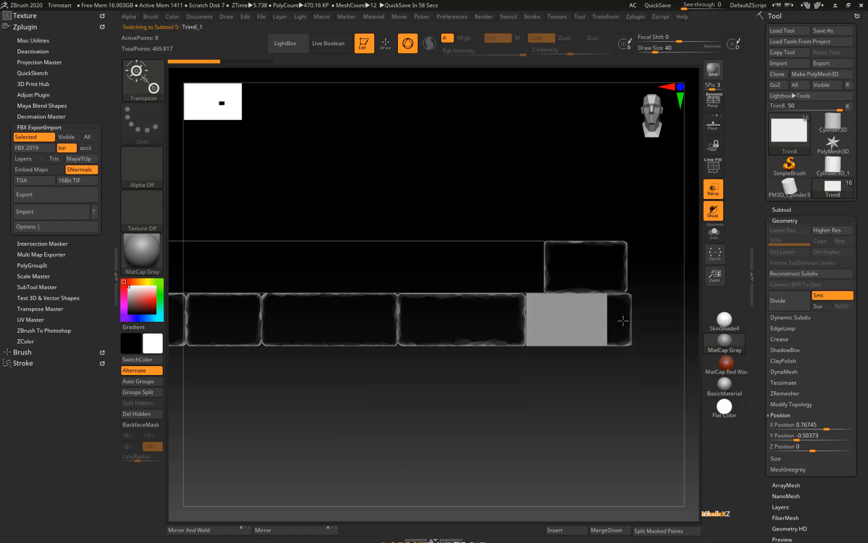
pyautogui.click(806, 424)
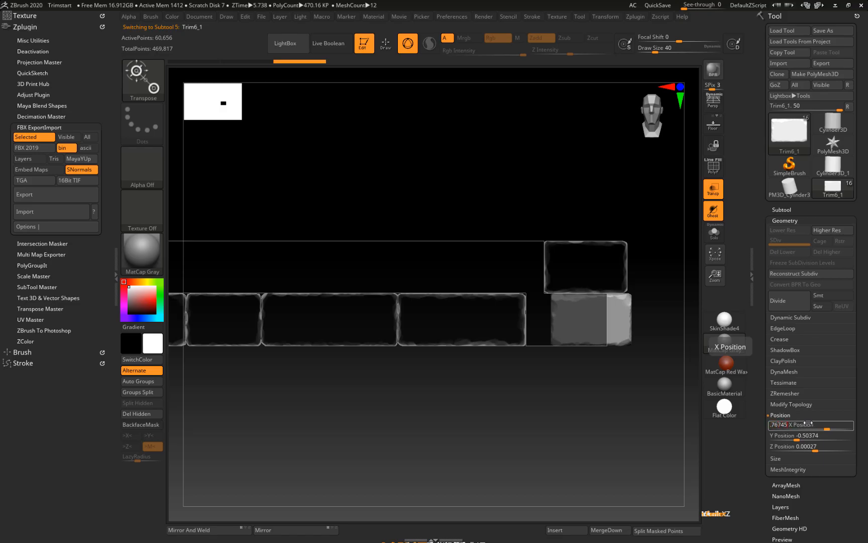
pyautogui.press('Return')
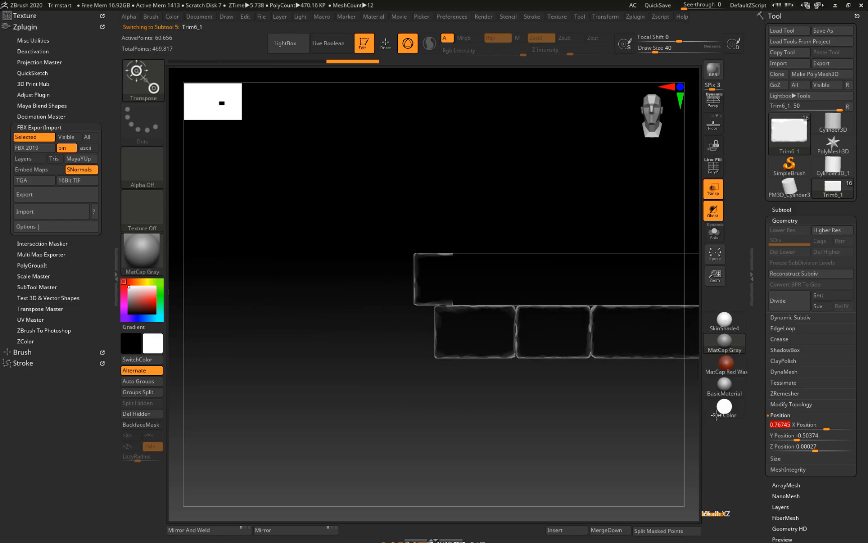
# - Copy the Trim1 placeholder's X position, -0.77106, to the Trim7 brick
pyautogui.keyDown('alt'); pyautogui.click(369, 261); pyautogui.keyUp('alt')
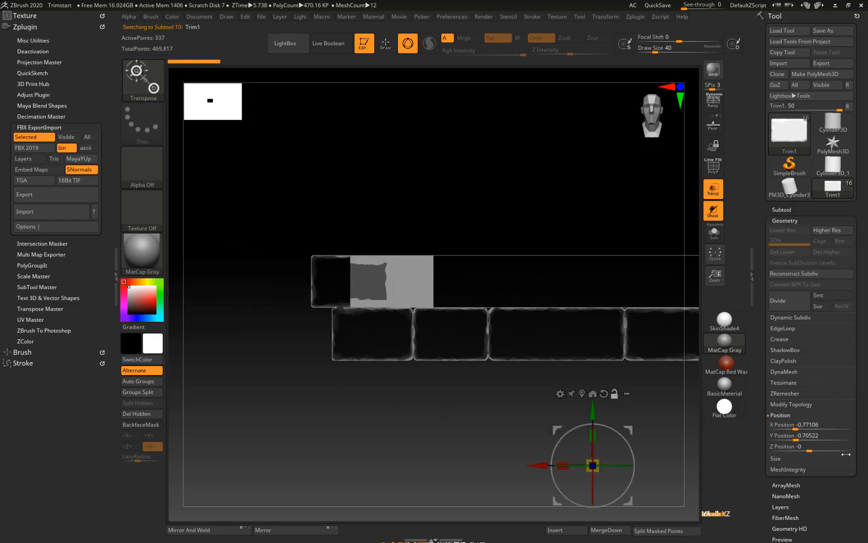
pyautogui.click(805, 427)
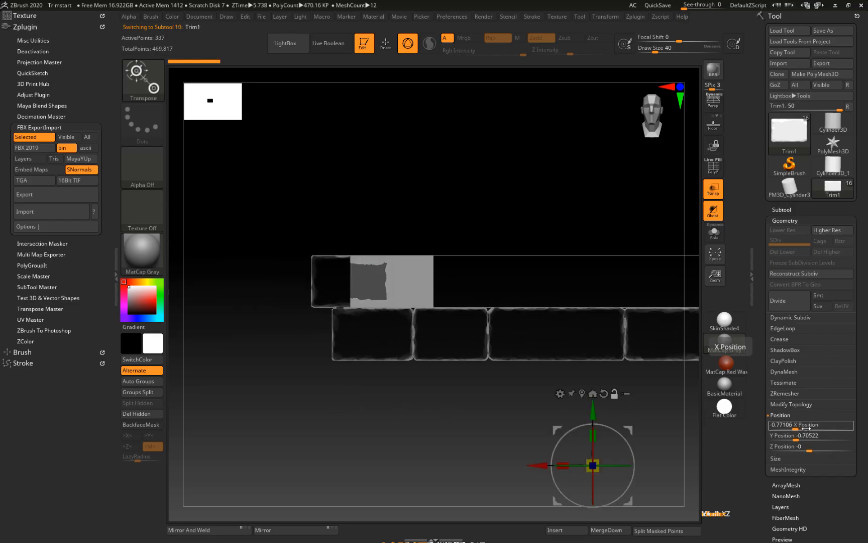
pyautogui.press('Return')
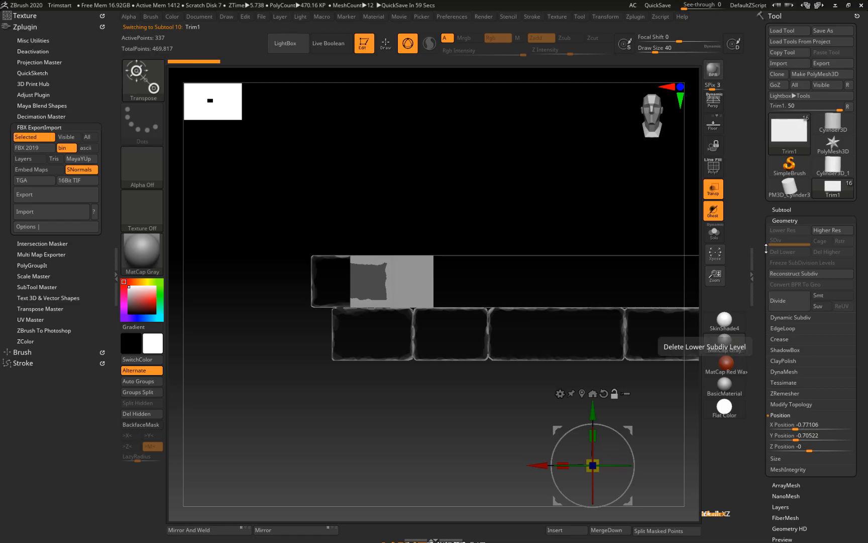
pyautogui.keyDown('alt'); pyautogui.click(331, 276); pyautogui.keyUp('alt')
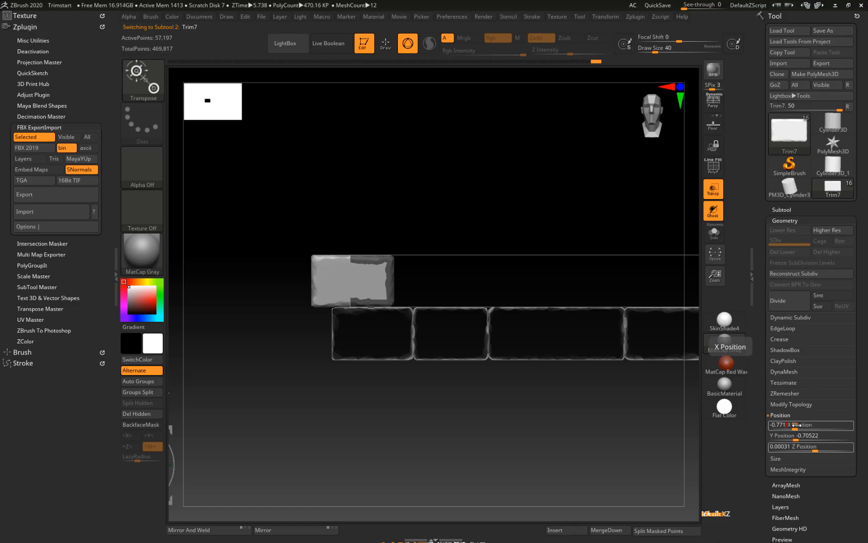
pyautogui.click(796, 424)
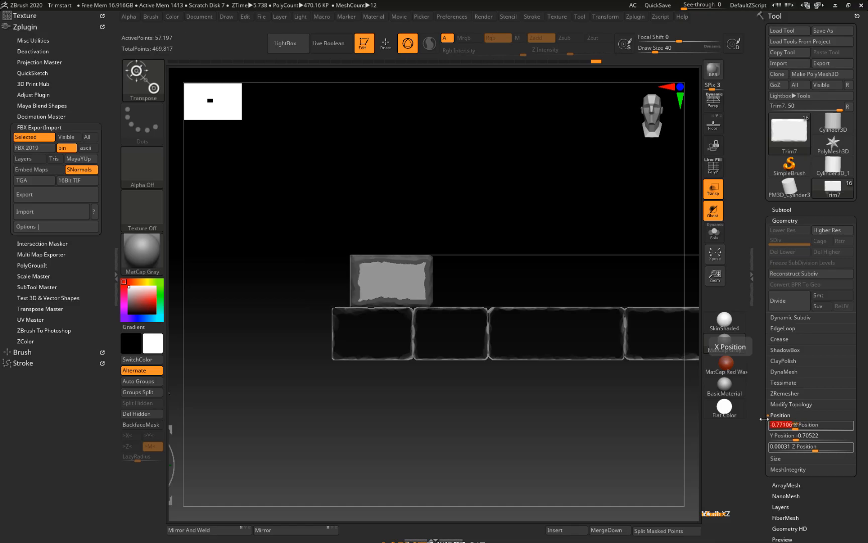
# - Select the Trim8 placeholder at the lower row's right end, shift it down off the duplicate brick and delete it permanently
pyautogui.keyDown('alt'); pyautogui.moveTo(577, 222); pyautogui.dragTo(431, 227); pyautogui.keyUp('alt')
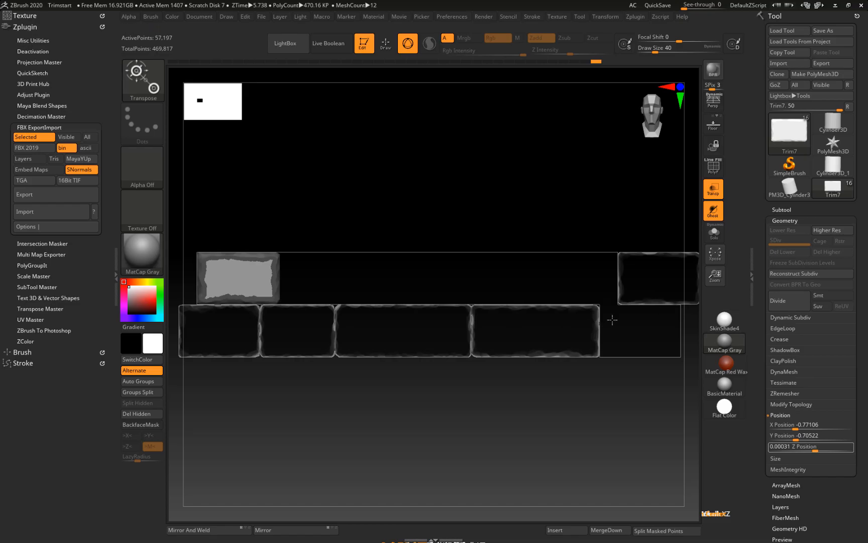
pyautogui.keyDown('alt'); pyautogui.moveTo(521, 391); pyautogui.dragTo(599, 398); pyautogui.keyUp('alt')
pyautogui.keyDown('alt'); pyautogui.moveTo(537, 409); pyautogui.dragTo(385, 401); pyautogui.keyUp('alt')
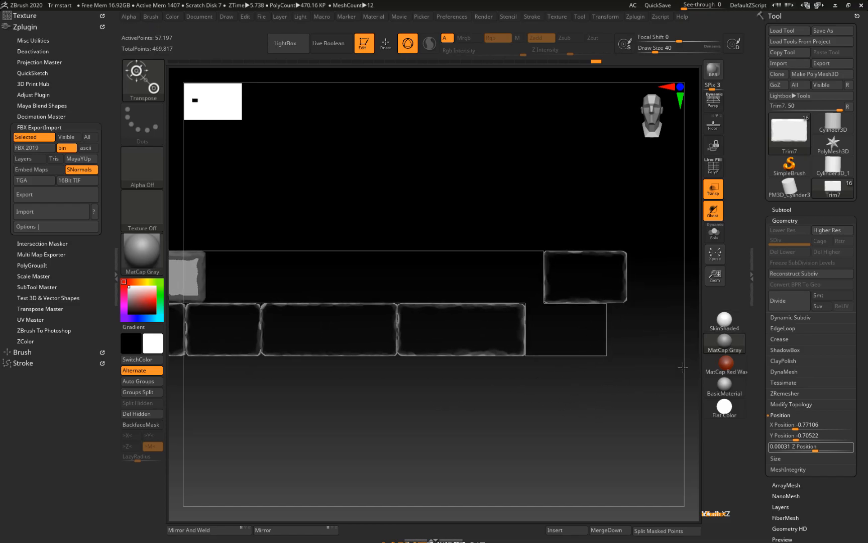
pyautogui.keyDown('alt'); pyautogui.click(592, 346); pyautogui.keyUp('alt')
pyautogui.moveTo(366, 408)
pyautogui.mouseDown()
pyautogui.moveTo(367, 307)
pyautogui.moveTo(370, 419)
pyautogui.moveTo(380, 418)
pyautogui.mouseUp()
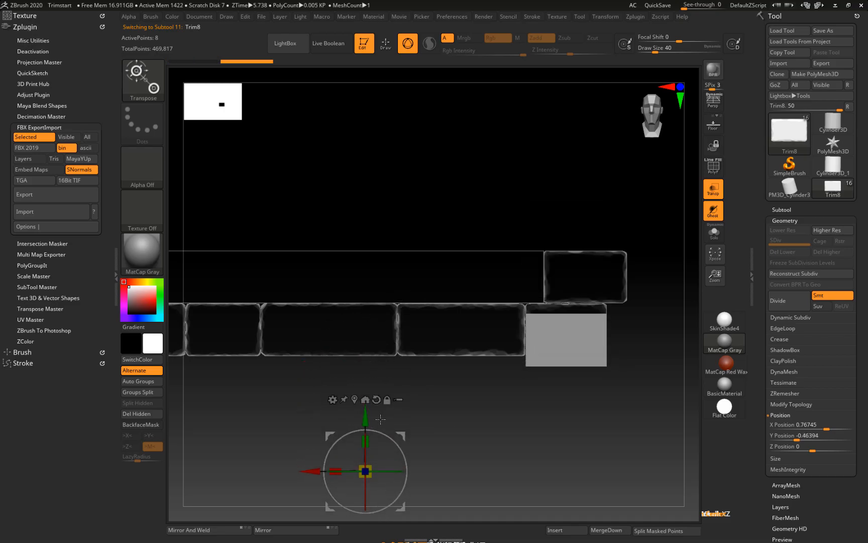
pyautogui.click(780, 209)
pyautogui.click(794, 427)
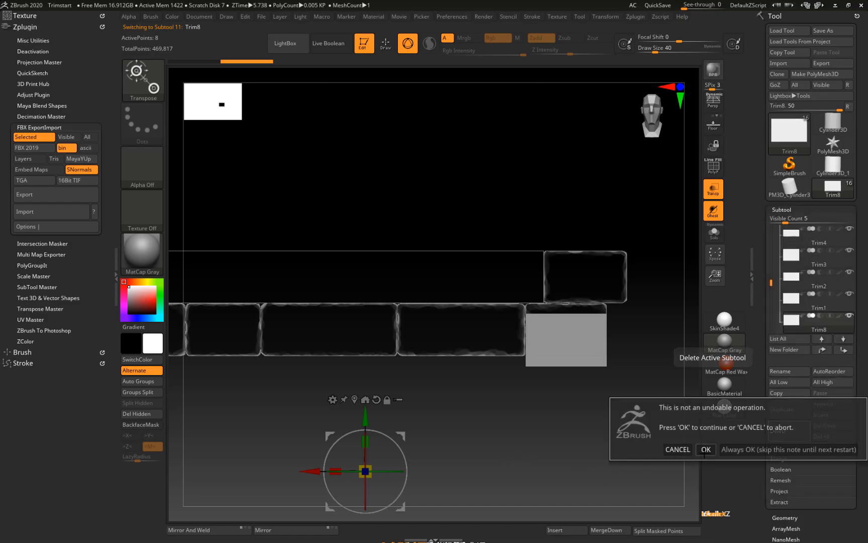
pyautogui.click(706, 449)
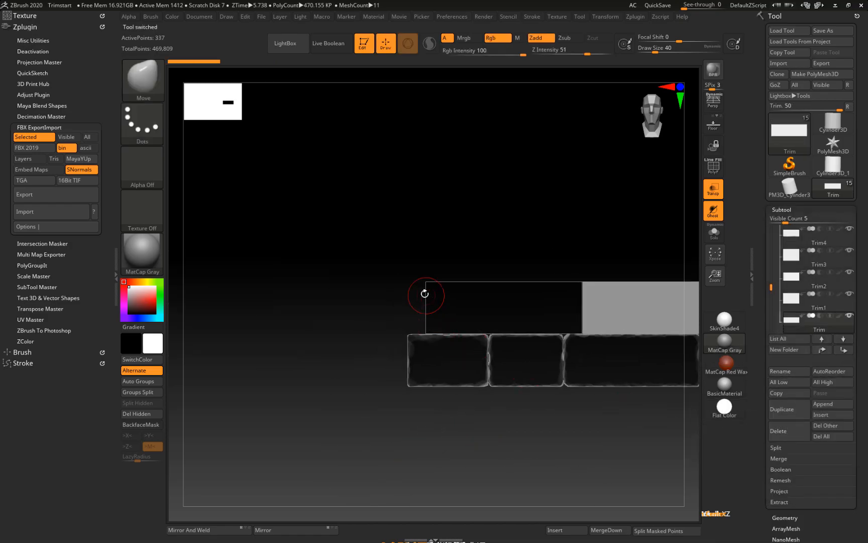
# - Select the Trim1 placeholder at the upper row's left end, move it up clear of the sculpted duplicate and delete it
pyautogui.keyDown('alt'); pyautogui.click(453, 318); pyautogui.keyUp('alt')
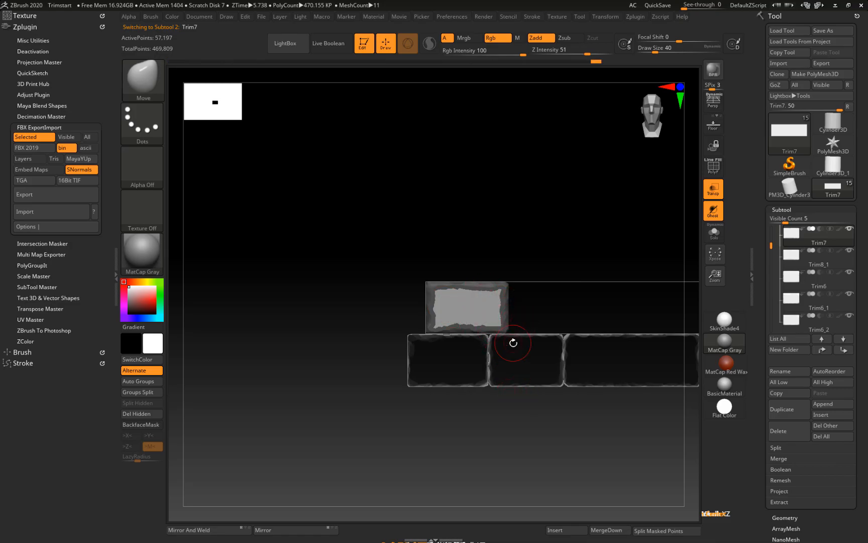
pyautogui.keyDown('alt'); pyautogui.click(511, 285); pyautogui.keyUp('alt')
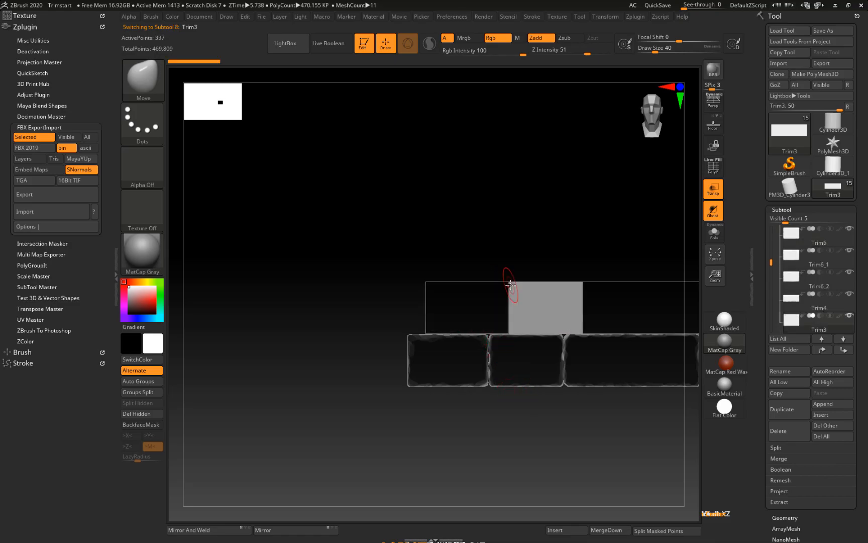
pyautogui.keyDown('alt'); pyautogui.click(495, 282); pyautogui.keyUp('alt')
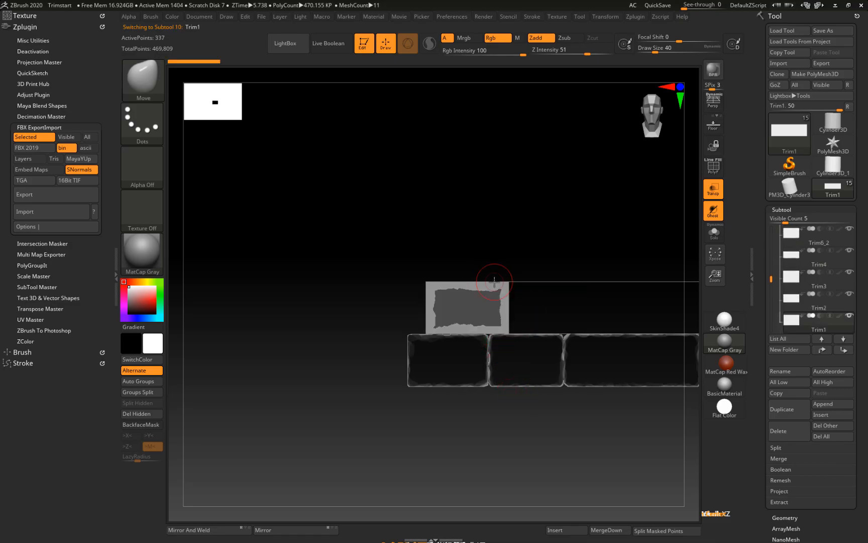
pyautogui.press('w')
pyautogui.moveTo(536, 419)
pyautogui.keyDown('alt'); pyautogui.mouseDown()
pyautogui.moveTo(329, 429)
pyautogui.moveTo(396, 448)
pyautogui.mouseUp(); pyautogui.keyUp('alt')
pyautogui.moveTo(528, 469); pyautogui.dragTo(529, 383)
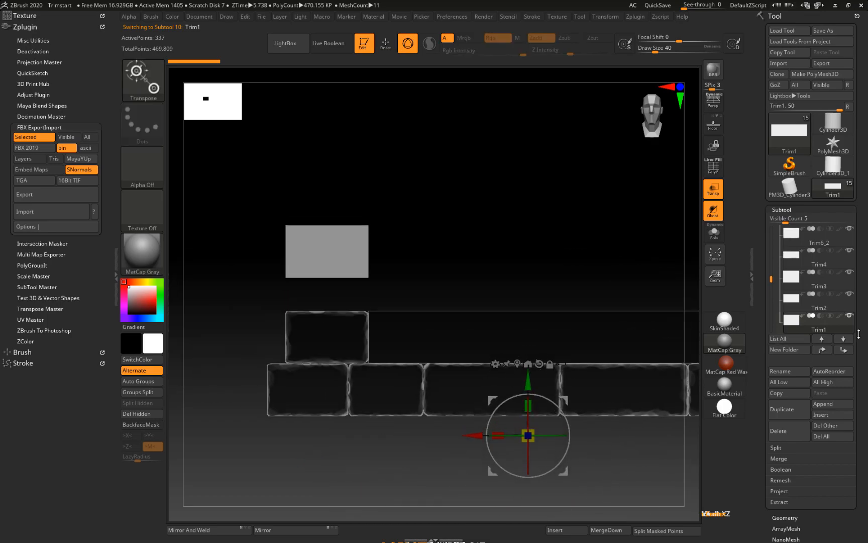
pyautogui.click(779, 430)
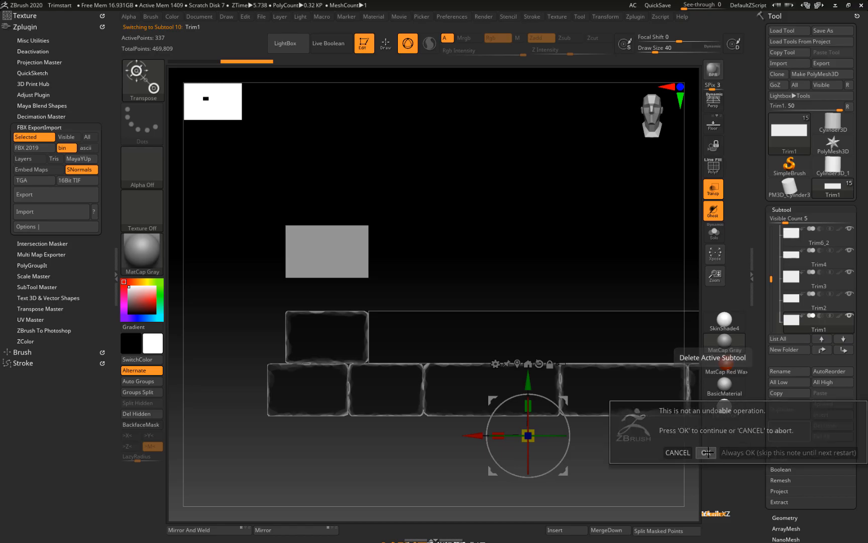
pyautogui.click(706, 452)
# - Turn off transparent display and select the plain Trim2 placeholder brick in the upper row
pyautogui.keyDown('alt'); pyautogui.moveTo(652, 450); pyautogui.dragTo(536, 358); pyautogui.keyUp('alt')
pyautogui.keyDown('alt'); pyautogui.moveTo(457, 214); pyautogui.dragTo(477, 203); pyautogui.keyUp('alt')
pyautogui.click(708, 197)
pyautogui.keyDown('alt'); pyautogui.moveTo(457, 447); pyautogui.dragTo(420, 397); pyautogui.keyUp('alt')
pyautogui.keyDown('alt'); pyautogui.click(540, 304); pyautogui.keyUp('alt')
pyautogui.press('f')
pyautogui.keyDown('alt'); pyautogui.moveTo(560, 138); pyautogui.dragTo(542, 94); pyautogui.keyUp('alt')
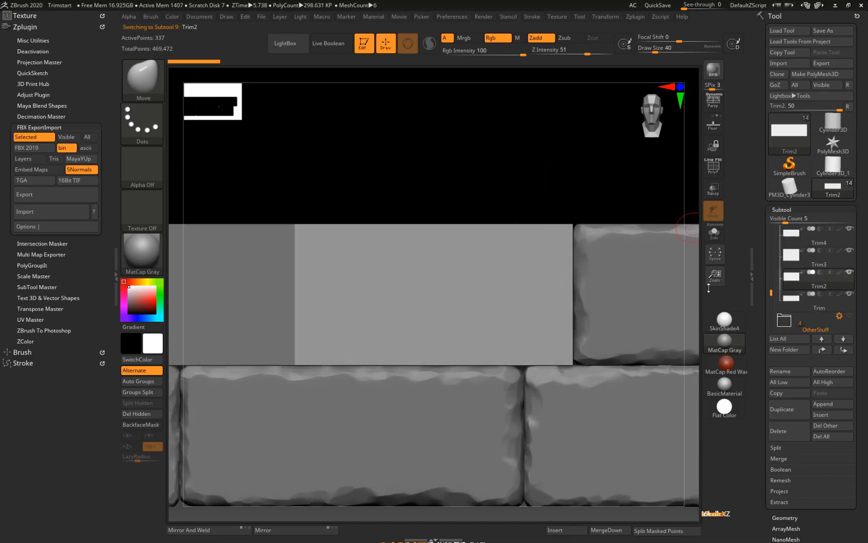
# - Isolate the Trim2 brick and switch to the TrimDynamic brush
pyautogui.click(714, 231)
pyautogui.press('b')
pyautogui.press('t')
pyautogui.press('d')
pyautogui.moveTo(338, 138); pyautogui.dragTo(312, 242)
# - Convert the Trim2 brick to DynaMesh at resolution 1200 with blur 0 and turn on Polish
pyautogui.click(786, 518)
pyautogui.click(780, 371)
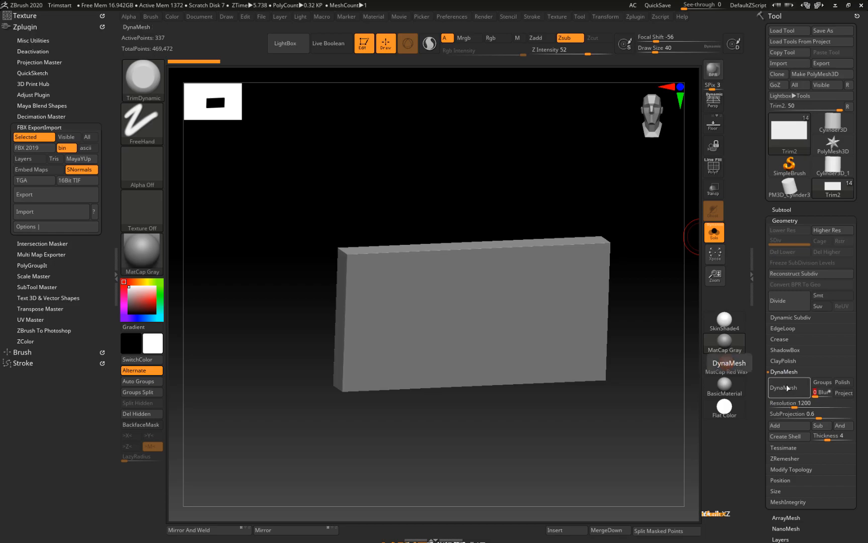
pyautogui.click(788, 388)
pyautogui.click(842, 381)
# - Chip the left and lower edges of the Trim2 brick with TrimDynamic and begin wearing its lower right corner
pyautogui.keyDown('alt'); pyautogui.moveTo(668, 427); pyautogui.dragTo(653, 467); pyautogui.keyUp('alt')
pyautogui.moveTo(278, 204); pyautogui.dragTo(268, 382)
pyautogui.moveTo(199, 306)
pyautogui.mouseDown()
pyautogui.moveTo(226, 291)
pyautogui.moveTo(222, 314)
pyautogui.mouseUp()
pyautogui.moveTo(281, 443); pyautogui.dragTo(257, 454)
pyautogui.moveTo(216, 352)
pyautogui.mouseDown()
pyautogui.moveTo(236, 306)
pyautogui.moveTo(227, 252)
pyautogui.mouseUp()
pyautogui.moveTo(301, 362); pyautogui.dragTo(445, 318)
pyautogui.keyDown('alt'); pyautogui.moveTo(452, 362); pyautogui.dragTo(339, 440); pyautogui.keyUp('alt')
pyautogui.keyDown('alt'); pyautogui.moveTo(482, 438); pyautogui.dragTo(477, 382); pyautogui.keyUp('alt')
pyautogui.moveTo(483, 361); pyautogui.dragTo(522, 347)
pyautogui.moveTo(491, 407); pyautogui.dragTo(453, 412)
pyautogui.keyDown('alt'); pyautogui.moveTo(452, 412); pyautogui.dragTo(468, 437); pyautogui.keyUp('alt')
pyautogui.moveTo(516, 346); pyautogui.dragTo(517, 328)
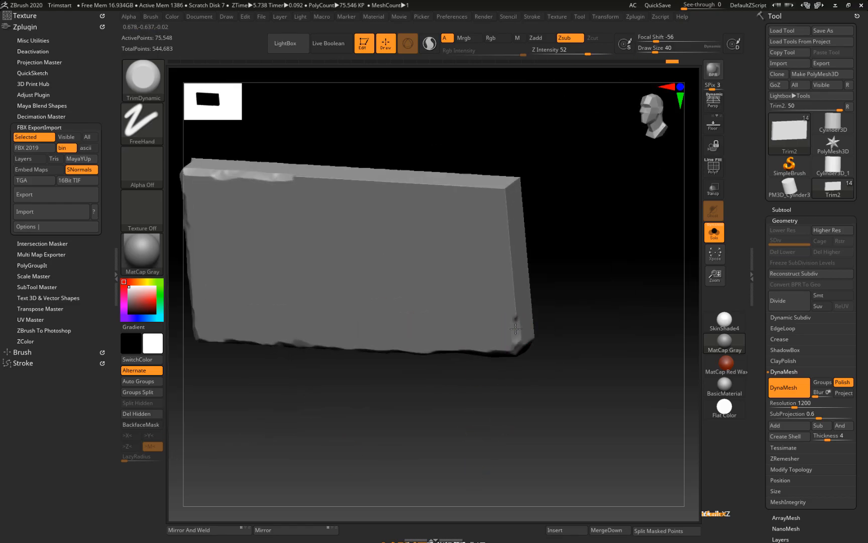
# - Wear down the upper and right edges and round off the corners of the Trim2 brick
pyautogui.moveTo(336, 182); pyautogui.dragTo(289, 176)
pyautogui.moveTo(211, 381)
pyautogui.mouseDown()
pyautogui.moveTo(256, 282)
pyautogui.moveTo(261, 332)
pyautogui.mouseUp()
pyautogui.moveTo(333, 227); pyautogui.dragTo(314, 244)
pyautogui.keyDown('alt'); pyautogui.moveTo(252, 352); pyautogui.dragTo(266, 437); pyautogui.keyUp('alt')
pyautogui.moveTo(316, 402)
pyautogui.mouseDown()
pyautogui.moveTo(302, 424)
pyautogui.moveTo(382, 417)
pyautogui.mouseUp()
pyautogui.moveTo(541, 364); pyautogui.dragTo(547, 349)
pyautogui.moveTo(453, 442)
pyautogui.mouseDown()
pyautogui.moveTo(419, 462)
pyautogui.moveTo(422, 490)
pyautogui.mouseUp()
pyautogui.moveTo(550, 155); pyautogui.dragTo(572, 163)
pyautogui.moveTo(351, 409); pyautogui.dragTo(399, 383)
pyautogui.moveTo(320, 445); pyautogui.dragTo(597, 248)
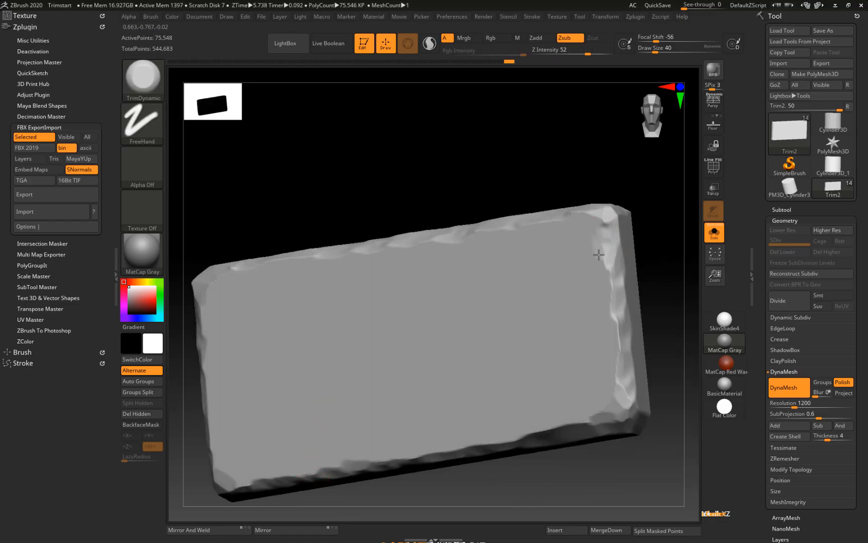
pyautogui.moveTo(262, 211); pyautogui.dragTo(269, 241)
pyautogui.moveTo(256, 266); pyautogui.dragTo(296, 272)
# - Select the plain long Trim placeholder brick and convert it to DynaMesh at resolution 1200 with blur 0
pyautogui.keyDown('alt'); pyautogui.moveTo(216, 427); pyautogui.dragTo(352, 402); pyautogui.keyUp('alt')
pyautogui.press('Up')
pyautogui.keyDown('alt'); pyautogui.moveTo(238, 389); pyautogui.dragTo(482, 404); pyautogui.keyUp('alt')
pyautogui.click(777, 402)
pyautogui.write('1200')
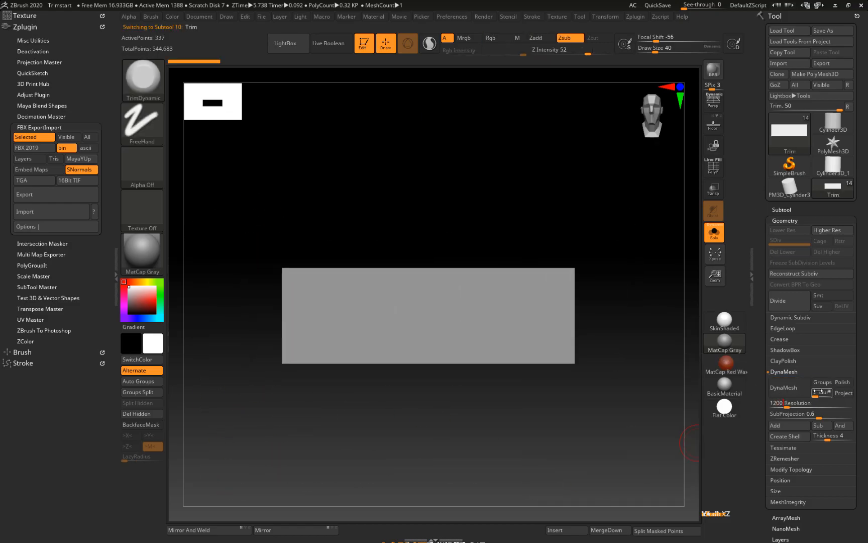
pyautogui.write('0')
pyautogui.click(789, 387)
pyautogui.press('Down')
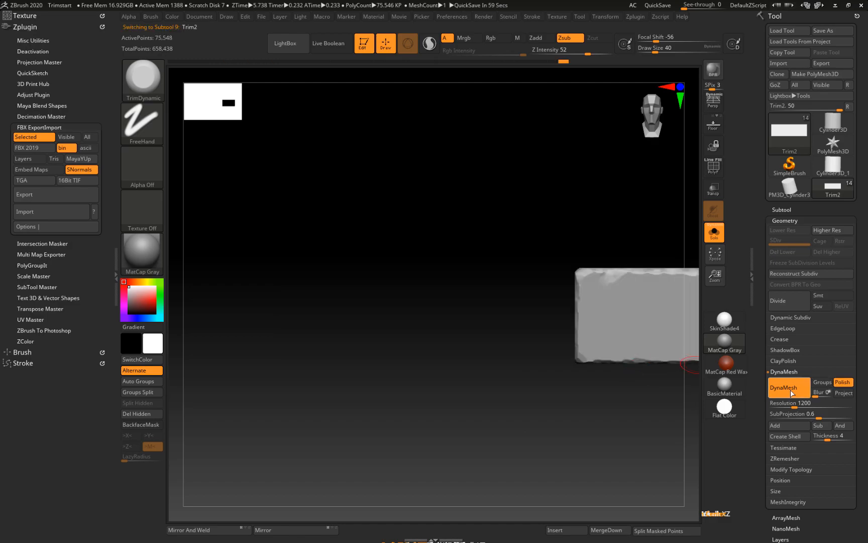
pyautogui.moveTo(523, 355)
pyautogui.keyDown('alt'); pyautogui.mouseDown()
pyautogui.moveTo(342, 356)
pyautogui.moveTo(448, 389)
pyautogui.mouseUp(); pyautogui.keyUp('alt')
pyautogui.press('Down')
# - Chip one long edge and the adjoining short end of the Trim brick with TrimDynamic strokes
pyautogui.moveTo(267, 389); pyautogui.dragTo(292, 427)
pyautogui.keyDown('alt'); pyautogui.moveTo(291, 427); pyautogui.dragTo(300, 395); pyautogui.keyUp('alt')
pyautogui.moveTo(369, 371); pyautogui.dragTo(349, 399)
pyautogui.keyDown('alt'); pyautogui.moveTo(283, 359); pyautogui.dragTo(296, 287); pyautogui.keyUp('alt')
pyautogui.moveTo(371, 318)
pyautogui.mouseDown()
pyautogui.moveTo(360, 358)
pyautogui.moveTo(293, 372)
pyautogui.moveTo(373, 316)
pyautogui.moveTo(383, 434)
pyautogui.moveTo(402, 417)
pyautogui.mouseUp()
pyautogui.moveTo(478, 419)
pyautogui.mouseDown()
pyautogui.moveTo(456, 397)
pyautogui.moveTo(454, 418)
pyautogui.mouseUp()
pyautogui.moveTo(453, 433)
pyautogui.mouseDown()
pyautogui.moveTo(475, 473)
pyautogui.moveTo(402, 390)
pyautogui.mouseUp()
pyautogui.moveTo(424, 366); pyautogui.dragTo(485, 417)
pyautogui.moveTo(477, 427)
pyautogui.keyDown('alt'); pyautogui.mouseDown()
pyautogui.moveTo(472, 401)
pyautogui.moveTo(485, 417)
pyautogui.mouseUp(); pyautogui.keyUp('alt')
pyautogui.moveTo(555, 475)
pyautogui.mouseDown()
pyautogui.moveTo(561, 445)
pyautogui.moveTo(510, 433)
pyautogui.mouseUp()
pyautogui.moveTo(412, 434); pyautogui.dragTo(362, 436)
pyautogui.moveTo(417, 448); pyautogui.dragTo(431, 442)
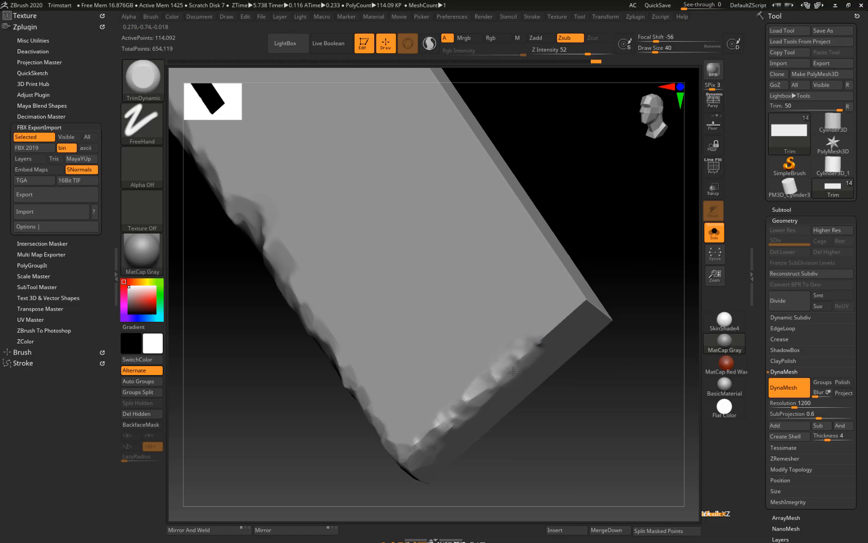
pyautogui.moveTo(592, 437); pyautogui.dragTo(522, 441)
pyautogui.moveTo(603, 309); pyautogui.dragTo(578, 276)
pyautogui.moveTo(352, 447)
pyautogui.mouseDown()
pyautogui.moveTo(300, 467)
pyautogui.moveTo(289, 515)
pyautogui.mouseUp()
# - Wear down the Trim brick's other long edge and its remaining short end with irregular chips
pyautogui.moveTo(570, 350); pyautogui.dragTo(549, 258)
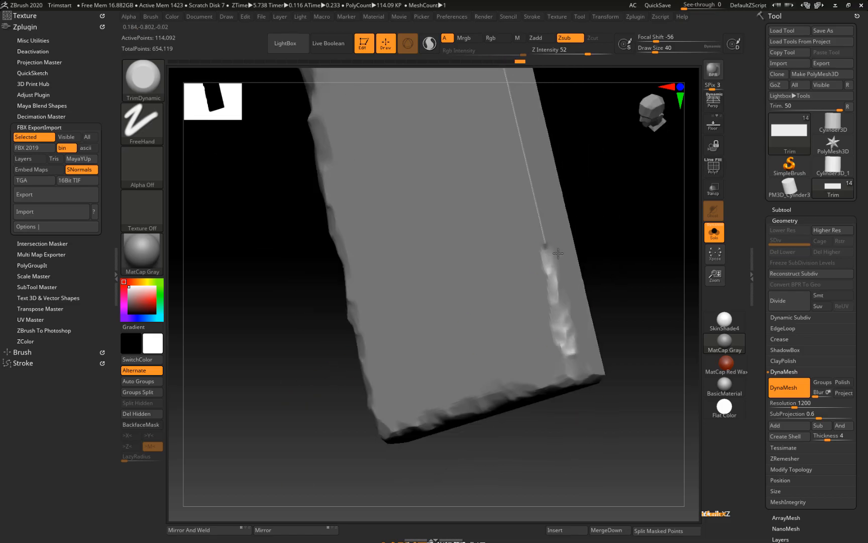
pyautogui.moveTo(535, 177); pyautogui.dragTo(525, 156)
pyautogui.moveTo(322, 427); pyautogui.dragTo(251, 432)
pyautogui.keyDown('alt'); pyautogui.moveTo(271, 412); pyautogui.dragTo(281, 493); pyautogui.keyUp('alt')
pyautogui.moveTo(568, 377); pyautogui.dragTo(603, 376)
pyautogui.moveTo(542, 375); pyautogui.dragTo(538, 314)
pyautogui.keyDown('alt'); pyautogui.moveTo(598, 321); pyautogui.dragTo(598, 281); pyautogui.keyUp('alt')
pyautogui.moveTo(536, 330); pyautogui.dragTo(536, 256)
pyautogui.keyDown('alt'); pyautogui.moveTo(592, 255); pyautogui.dragTo(593, 296); pyautogui.keyUp('alt')
pyautogui.moveTo(536, 252); pyautogui.dragTo(529, 200)
pyautogui.moveTo(327, 181)
pyautogui.mouseDown()
pyautogui.moveTo(310, 223)
pyautogui.moveTo(329, 231)
pyautogui.mouseUp()
pyautogui.moveTo(513, 227); pyautogui.dragTo(510, 176)
pyautogui.moveTo(321, 294); pyautogui.dragTo(281, 282)
pyautogui.keyDown('alt'); pyautogui.moveTo(271, 287); pyautogui.dragTo(337, 307); pyautogui.keyUp('alt')
pyautogui.moveTo(351, 473); pyautogui.dragTo(362, 453)
pyautogui.keyDown('alt'); pyautogui.moveTo(362, 452); pyautogui.dragTo(555, 171); pyautogui.keyUp('alt')
pyautogui.moveTo(295, 384); pyautogui.dragTo(501, 273)
pyautogui.keyDown('alt'); pyautogui.moveTo(501, 273); pyautogui.dragTo(315, 432); pyautogui.keyUp('alt')
# - Select the plain Trim3 placeholder in the upper row, convert it to DynaMesh at resolution 1200 and isolate it
pyautogui.click(782, 209)
pyautogui.click(714, 232)
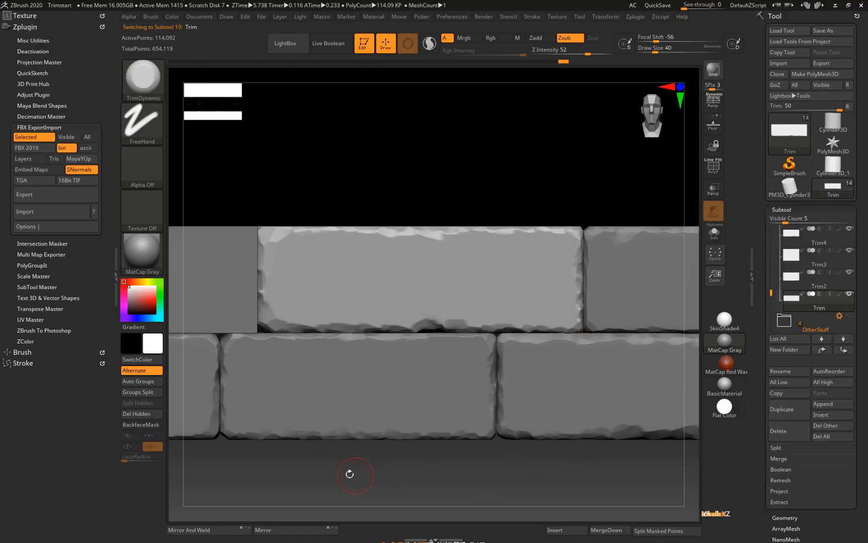
pyautogui.keyDown('alt'); pyautogui.moveTo(361, 475); pyautogui.dragTo(601, 481); pyautogui.keyUp('alt')
pyautogui.keyDown('alt'); pyautogui.click(424, 286); pyautogui.keyUp('alt')
pyautogui.click(785, 517)
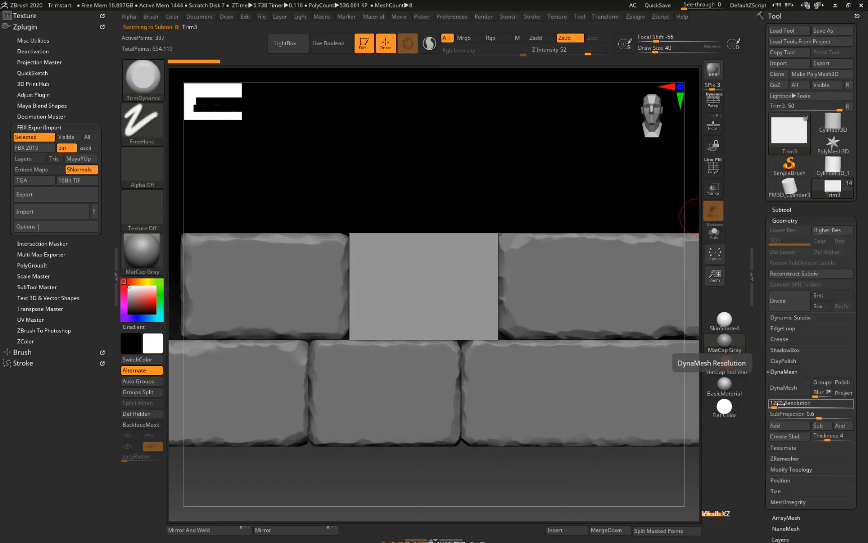
pyautogui.click(788, 387)
pyautogui.click(714, 232)
# - Chip and round all edges and corners of the Trim3 brick with TrimDynamic strokes
pyautogui.moveTo(562, 252); pyautogui.dragTo(400, 381)
pyautogui.moveTo(403, 415); pyautogui.dragTo(457, 413)
pyautogui.keyDown('alt'); pyautogui.moveTo(546, 214); pyautogui.dragTo(545, 252); pyautogui.keyUp('alt')
pyautogui.moveTo(573, 341)
pyautogui.mouseDown()
pyautogui.moveTo(606, 292)
pyautogui.moveTo(653, 256)
pyautogui.mouseUp()
pyautogui.moveTo(647, 235); pyautogui.dragTo(623, 241)
pyautogui.moveTo(638, 274); pyautogui.dragTo(668, 254)
pyautogui.keyDown('alt'); pyautogui.moveTo(354, 308); pyautogui.dragTo(355, 267); pyautogui.keyUp('alt')
pyautogui.moveTo(355, 266); pyautogui.dragTo(427, 281)
pyautogui.moveTo(511, 316)
pyautogui.mouseDown()
pyautogui.moveTo(378, 333)
pyautogui.moveTo(298, 317)
pyautogui.moveTo(322, 182)
pyautogui.moveTo(403, 159)
pyautogui.mouseUp()
pyautogui.moveTo(308, 250); pyautogui.dragTo(283, 287)
# - Turn on DynaMesh Polish for the Trim3 brick and remesh it
pyautogui.click(842, 382)
pyautogui.keyDown('ctrl'); pyautogui.moveTo(613, 246); pyautogui.dragTo(647, 419); pyautogui.keyUp('ctrl')
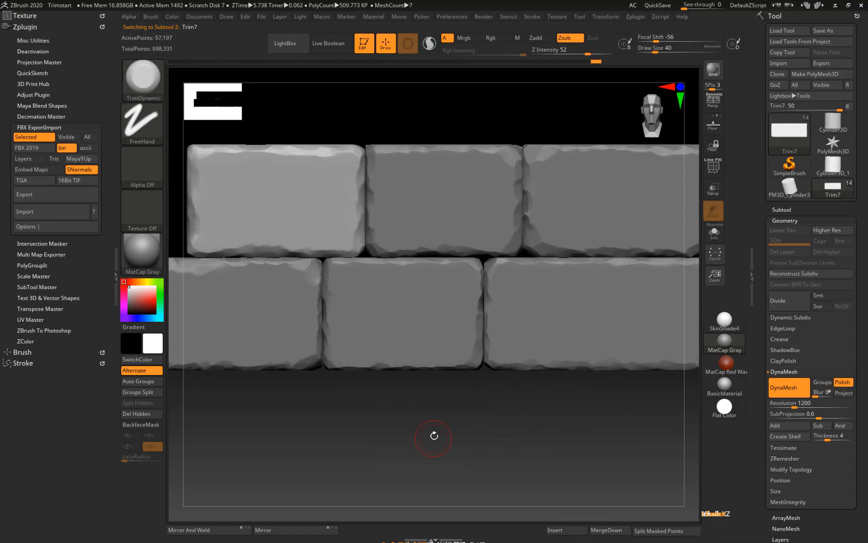
pyautogui.press('space')
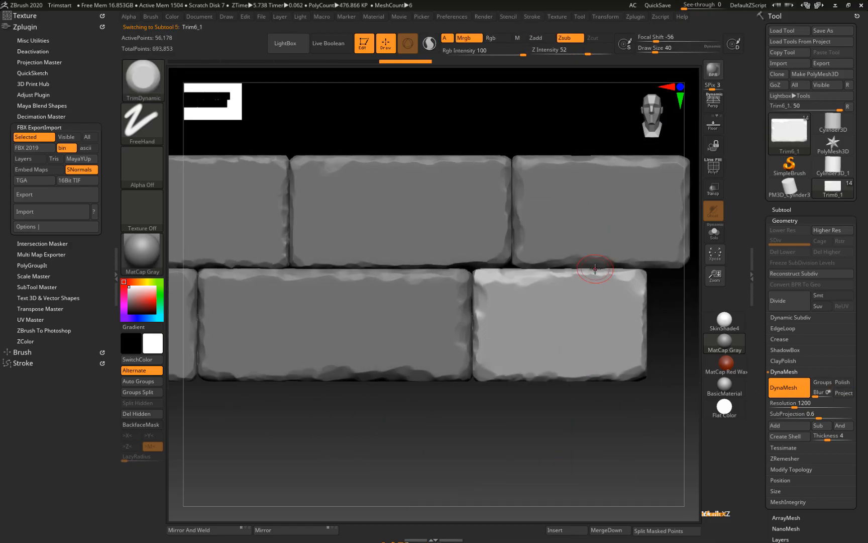